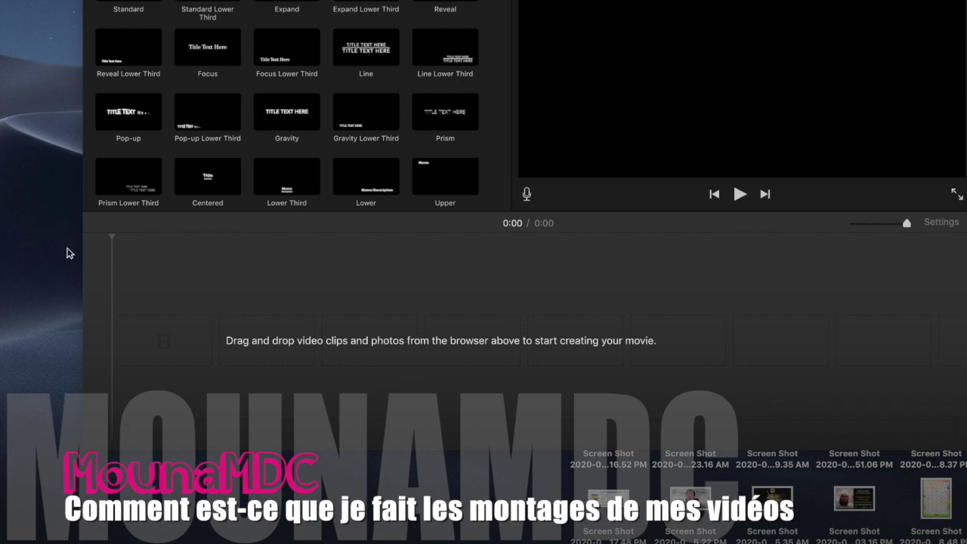
# Try to add the four selected images, MEMORIES_PHOTO through Colorful Ink by Slidesgo1.jpg, from Downloads to the Final Cut Pro timeline
pyautogui.click(368, 310)
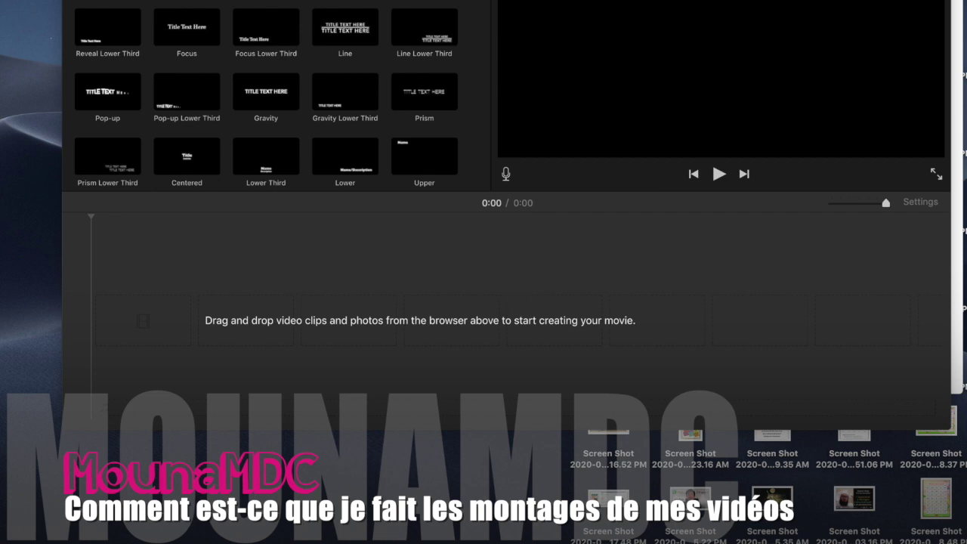
pyautogui.press('super+Tab')
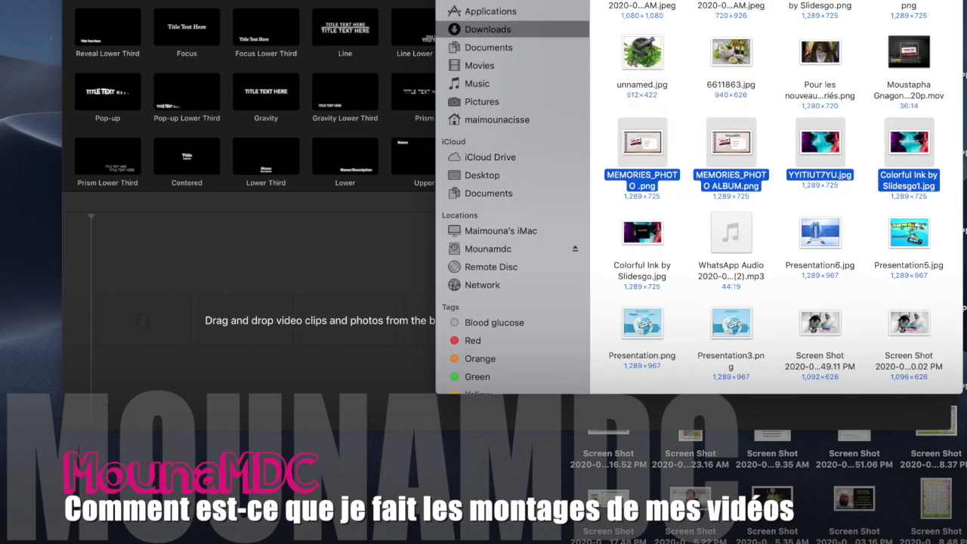
pyautogui.moveTo(666, 151); pyautogui.dragTo(359, 294)
pyautogui.moveTo(4, 144); pyautogui.dragTo(667, 60)
pyautogui.moveTo(737, 170); pyautogui.dragTo(595, 238)
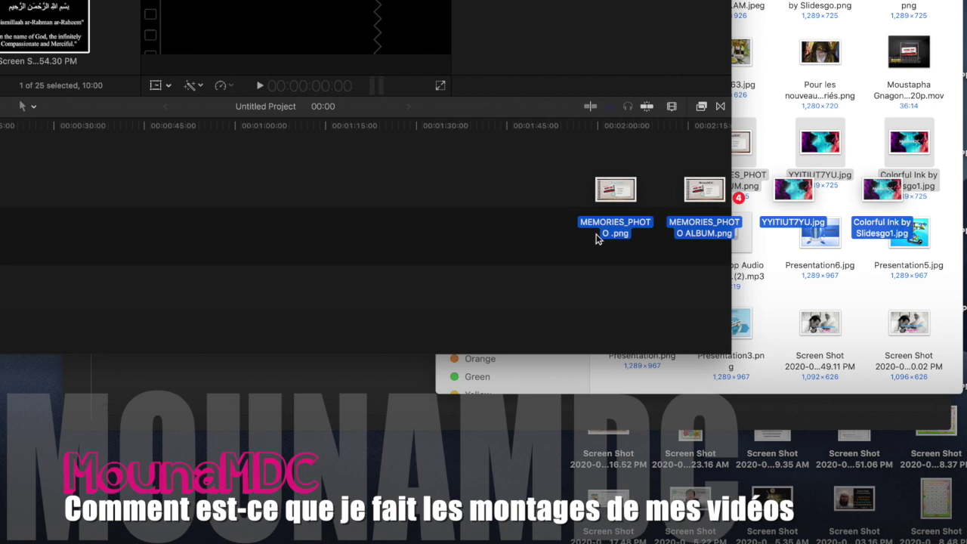
pyautogui.moveTo(635, 217); pyautogui.dragTo(500, 268)
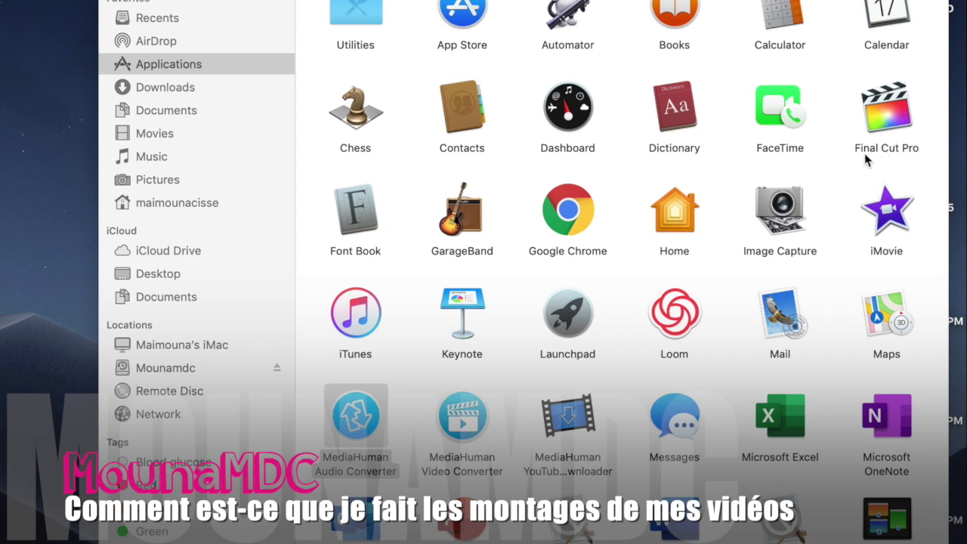
# Open Final Cut Pro and iMovie from the Applications folder and bring the Final Cut Pro window forward
pyautogui.click(913, 111)
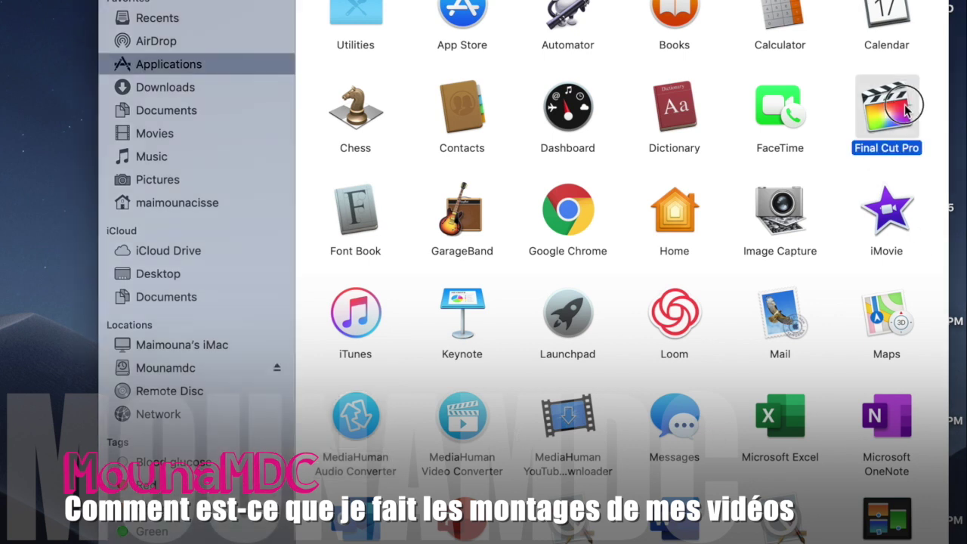
pyautogui.click(891, 214)
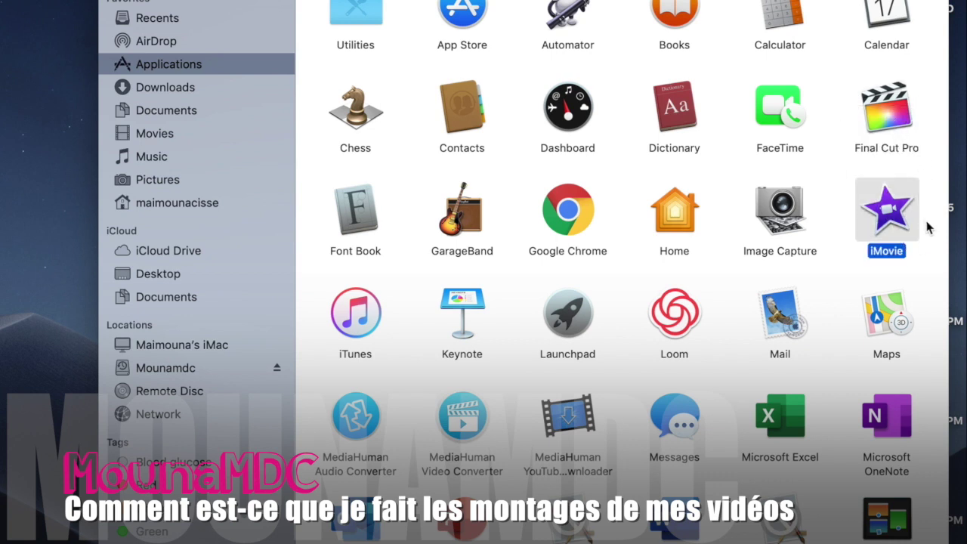
pyautogui.moveTo(900, 221); pyautogui.dragTo(874, 211)
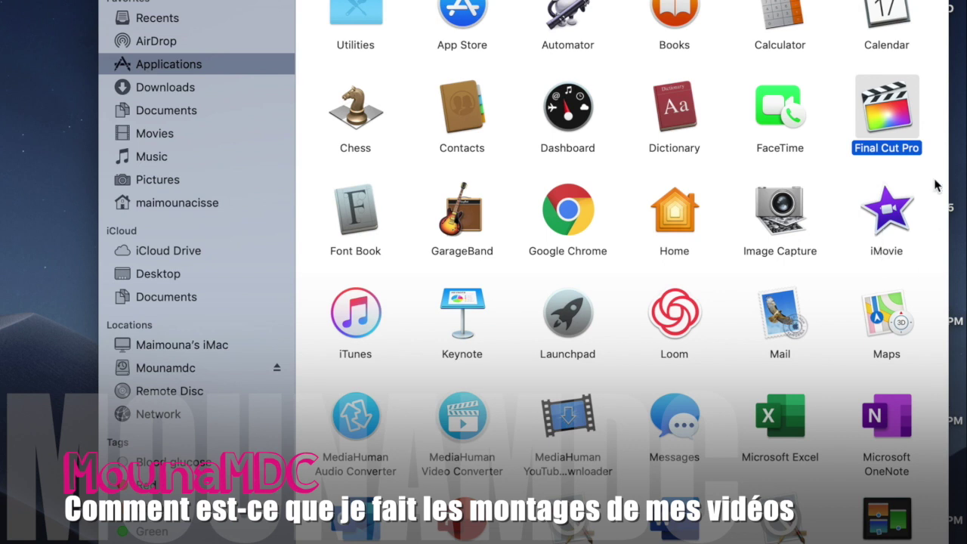
pyautogui.doubleClick(891, 117)
pyautogui.click(897, 219)
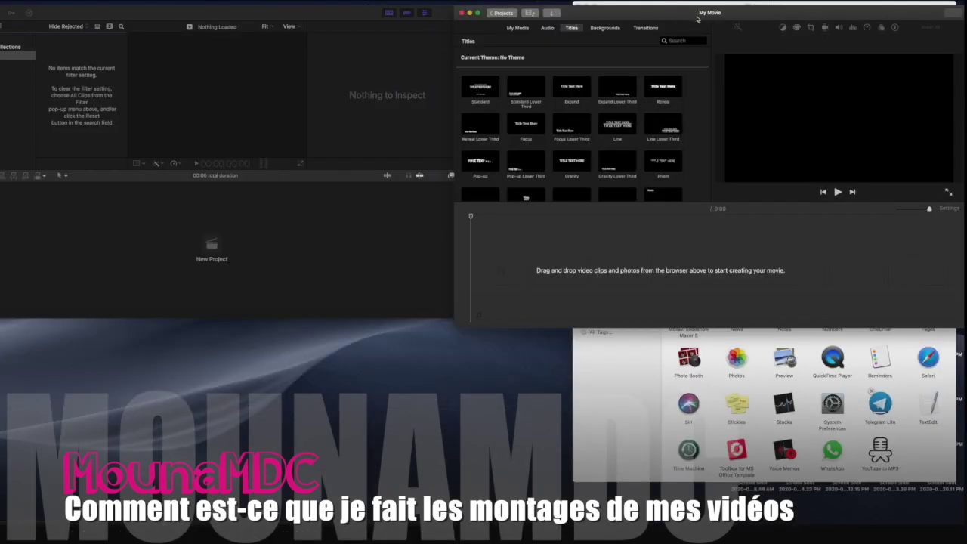
pyautogui.click(234, 14)
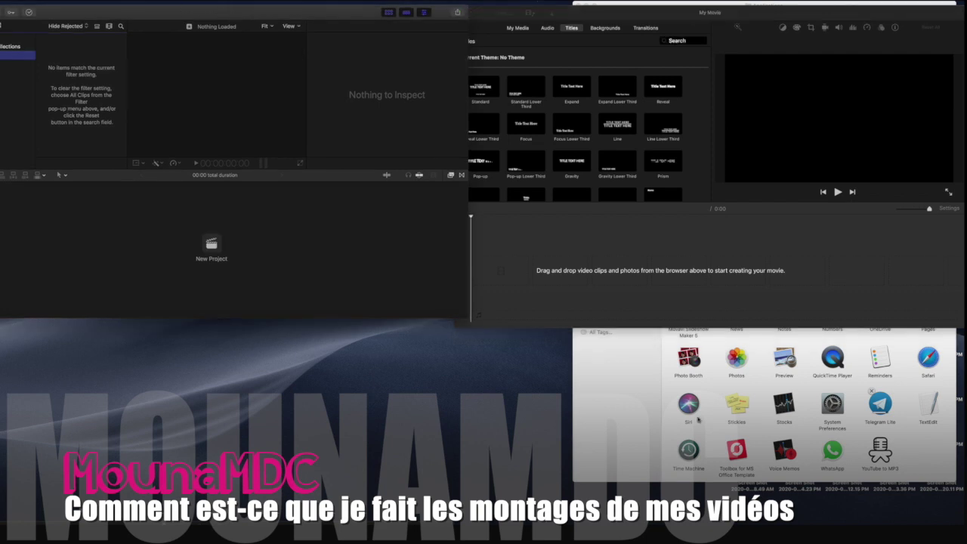
# Return to the Applications folder and select MediaHuman Audio Converter
pyautogui.click(727, 384)
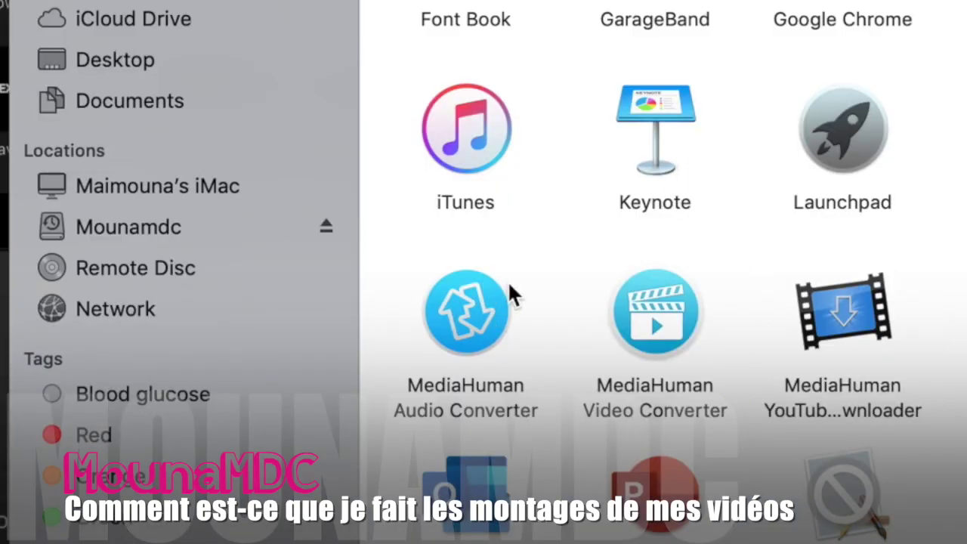
pyautogui.click(678, 225)
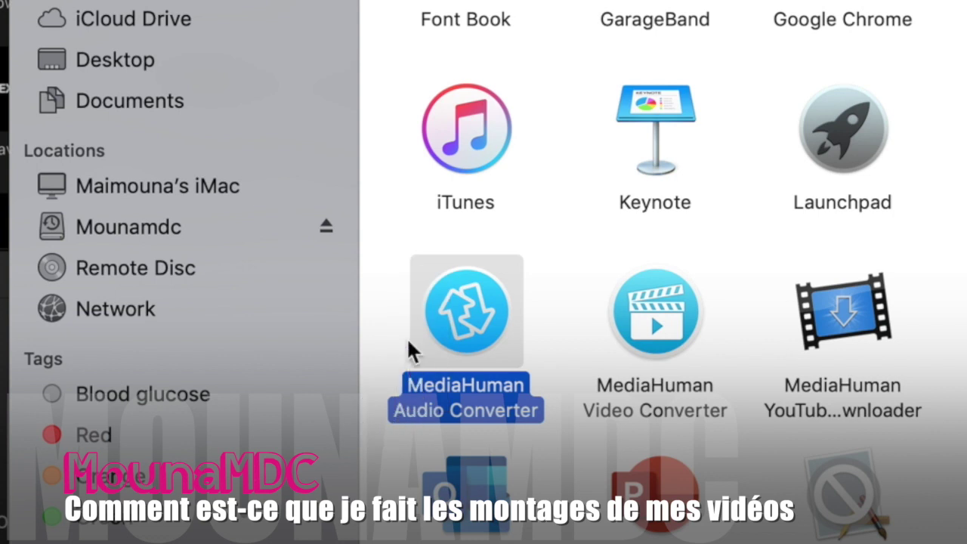
pyautogui.click(407, 271)
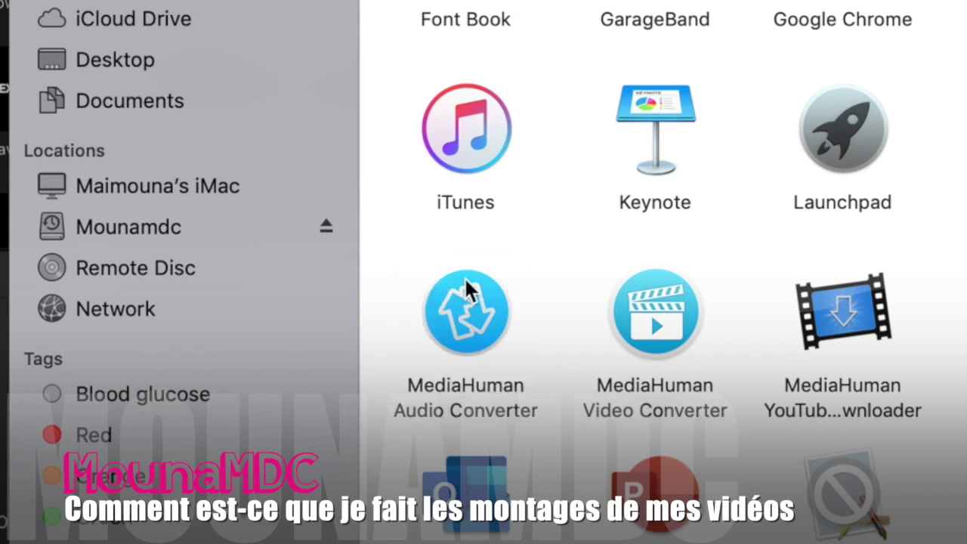
pyautogui.click(513, 352)
pyautogui.doubleClick(487, 329)
# Look through the image and audio files in the Downloads folder
pyautogui.scroll(2, 657, 272)
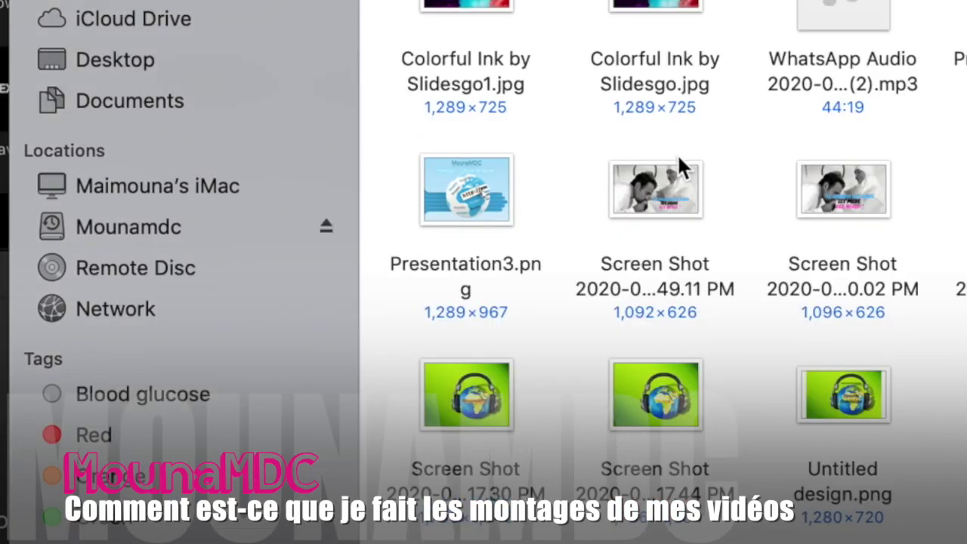
pyautogui.scroll(3, 544, 181)
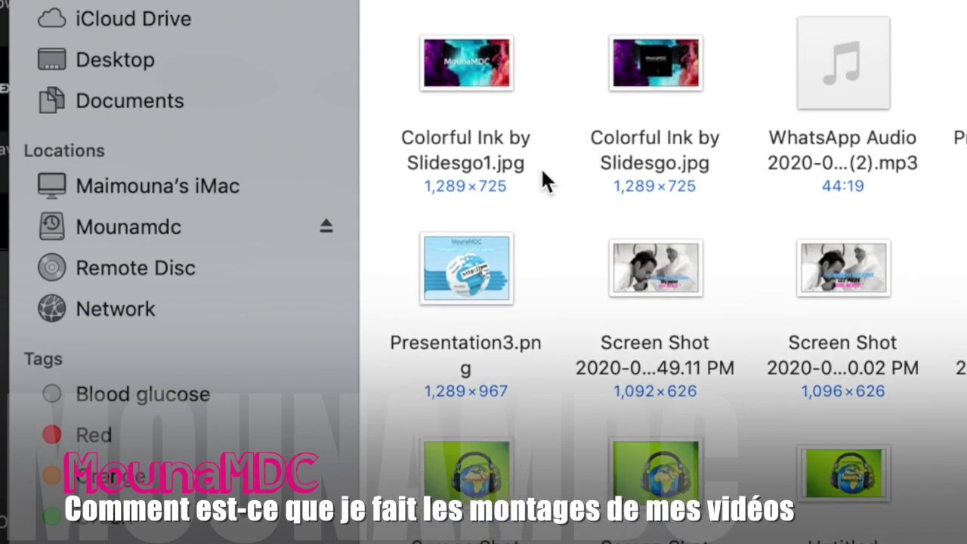
pyautogui.scroll(-1, 543, 181)
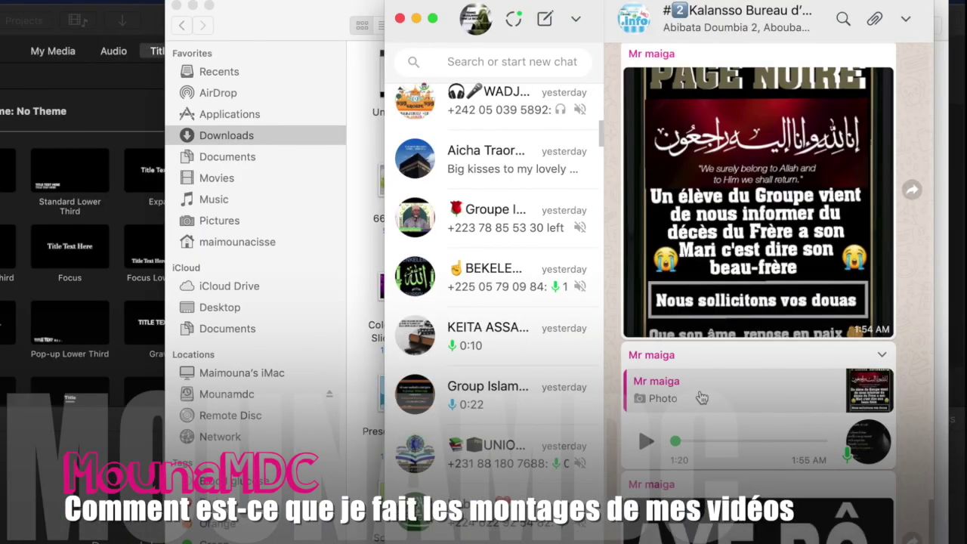
# Switch to WhatsApp, look through the chat list for the GROUPE CENTRE chats and open the one numbered 2
pyautogui.scroll(10, 554, 453)
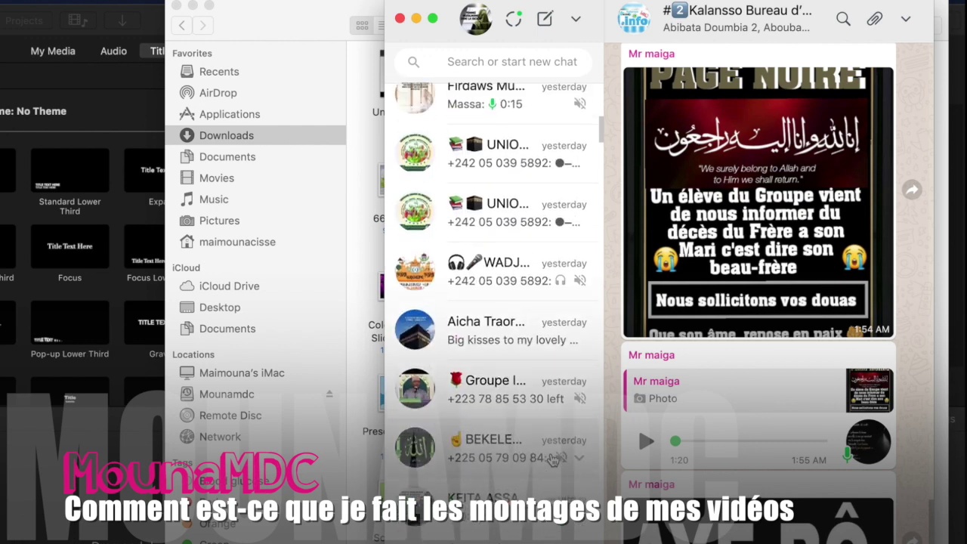
pyautogui.scroll(10, 552, 459)
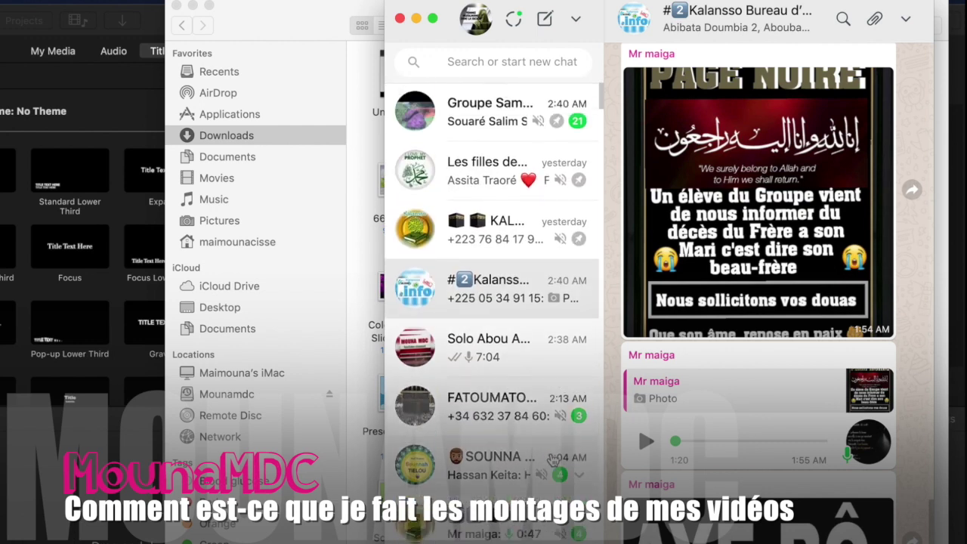
pyautogui.scroll(-10, 553, 460)
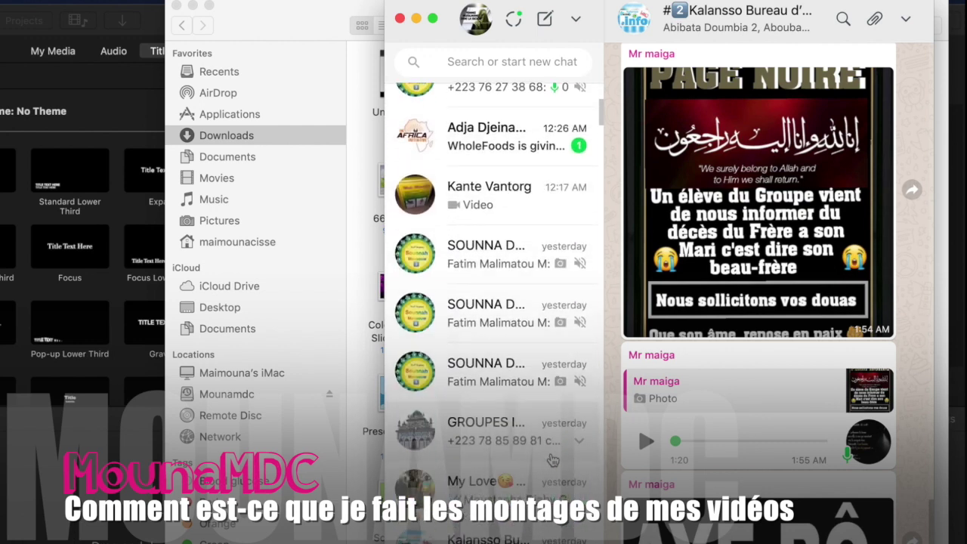
pyautogui.scroll(-10, 554, 459)
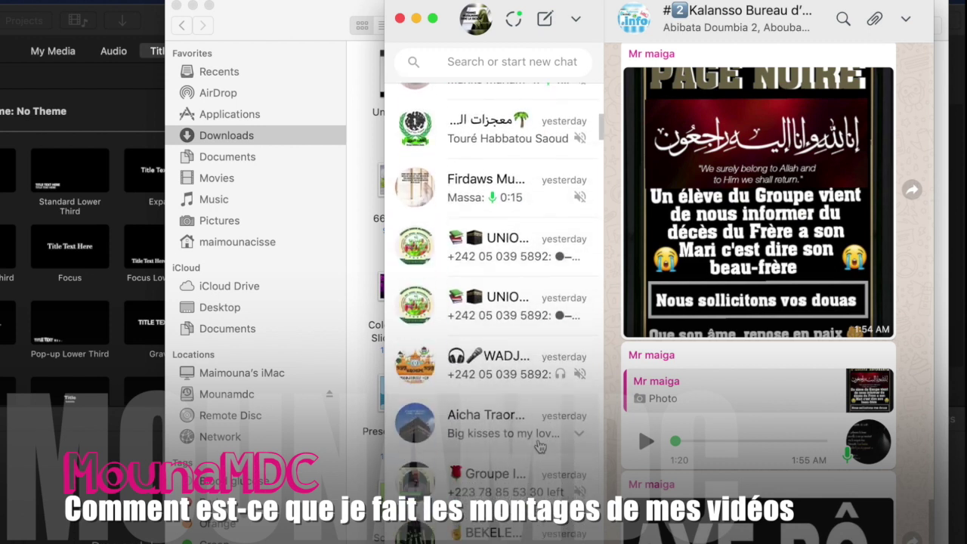
pyautogui.scroll(-4, 540, 447)
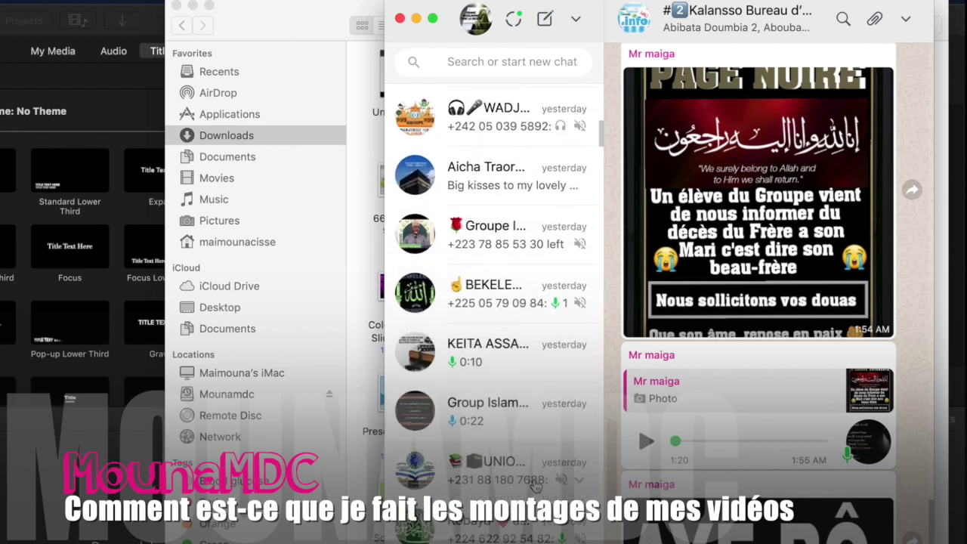
pyautogui.scroll(1, 495, 302)
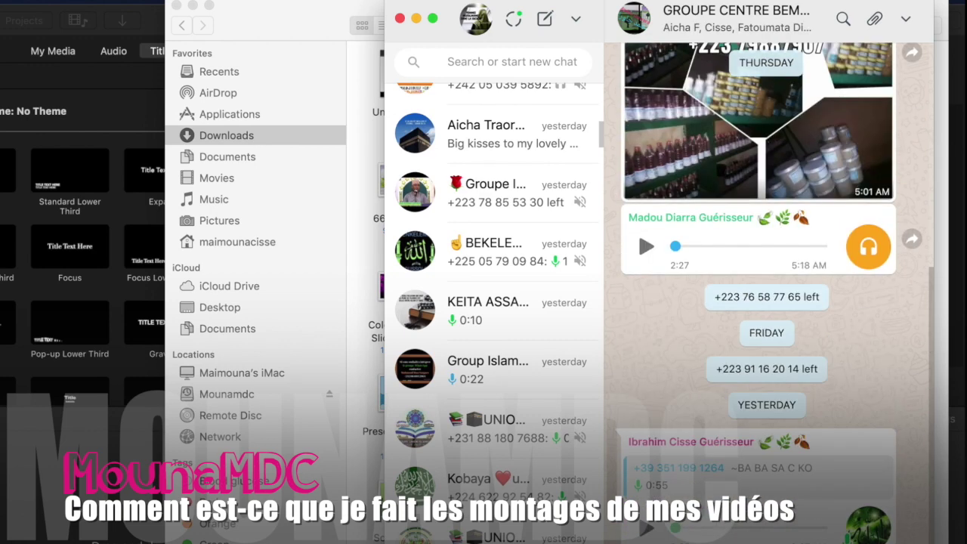
pyautogui.scroll(-5, 766, 302)
pyautogui.scroll(-8, 495, 302)
pyautogui.scroll(-8, 494, 302)
pyautogui.click(506, 495)
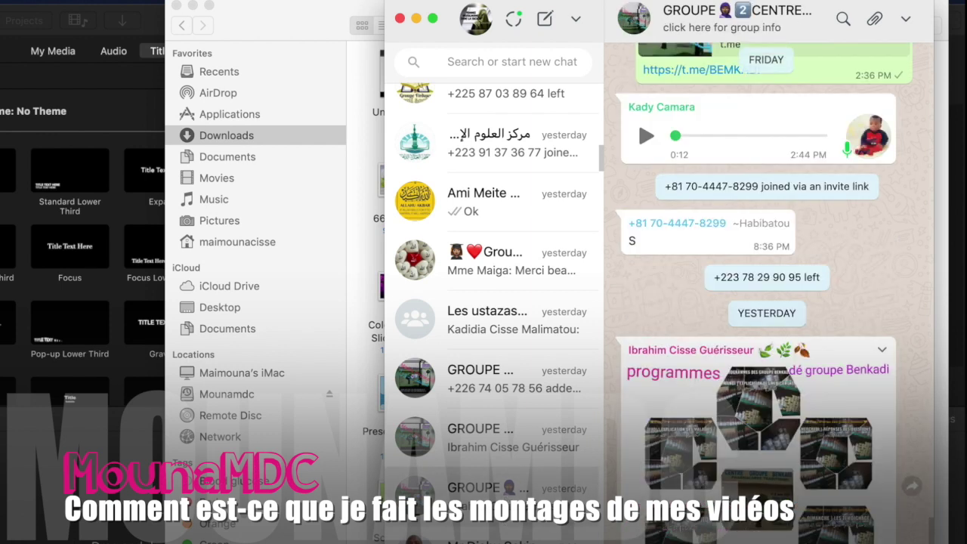
# Open the unnumbered GROUPE CENTRE group chat and find Friday's voice messages in its history
pyautogui.scroll(8, 765, 303)
pyautogui.scroll(12, 495, 302)
pyautogui.scroll(-8, 766, 378)
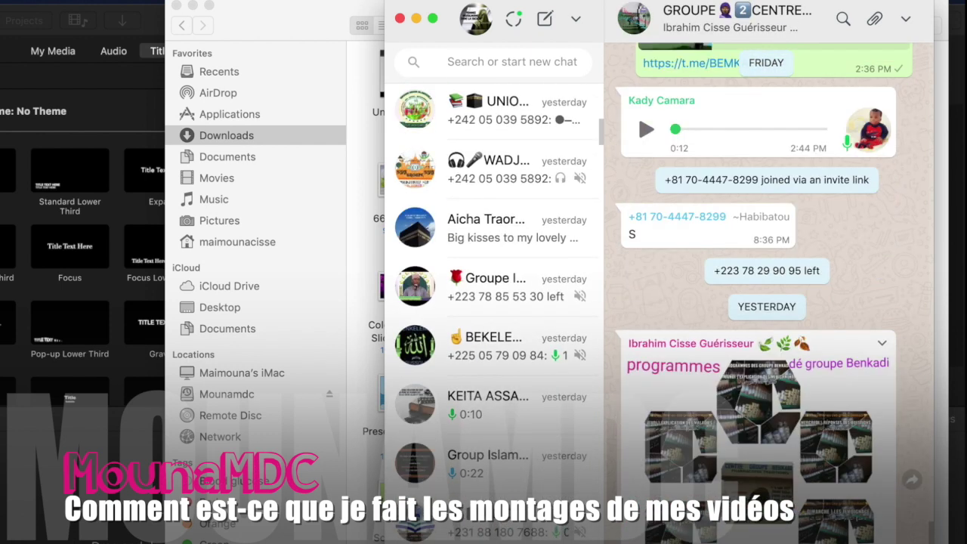
pyautogui.scroll(10, 656, 493)
pyautogui.scroll(-10, 655, 492)
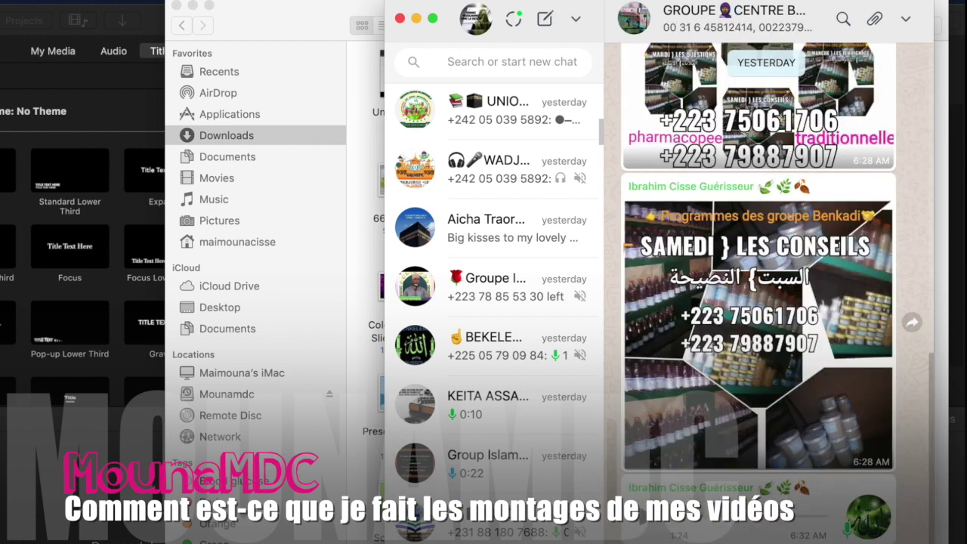
pyautogui.scroll(10, 758, 294)
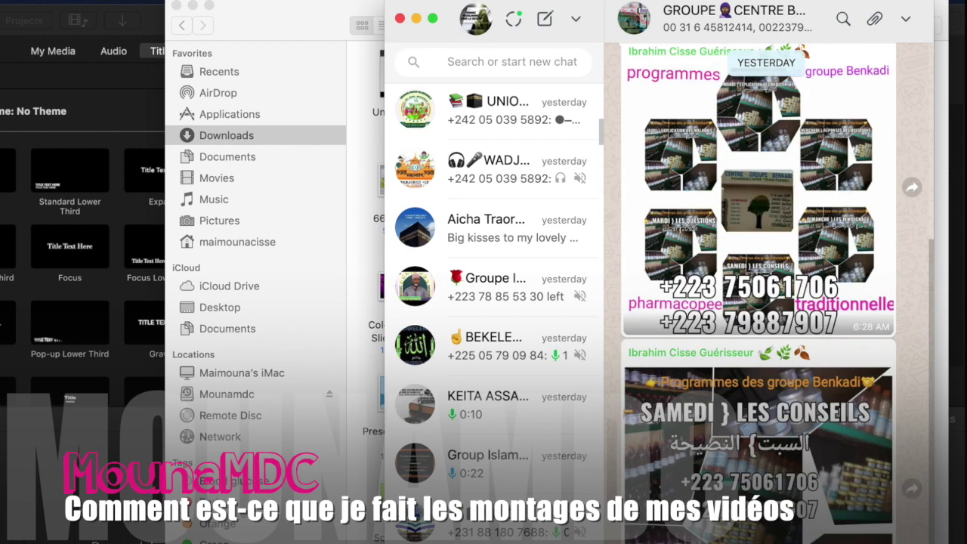
pyautogui.scroll(5, 758, 294)
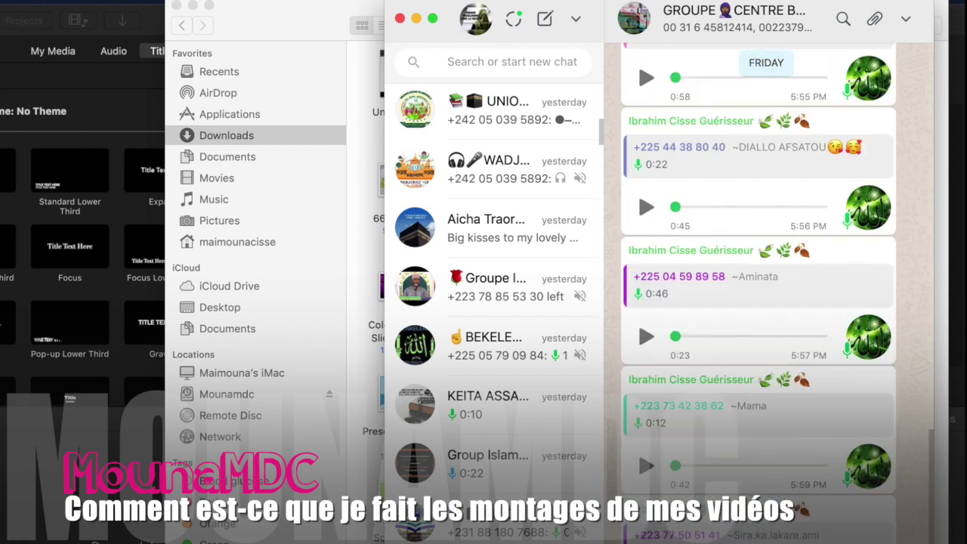
pyautogui.scroll(8, 872, 468)
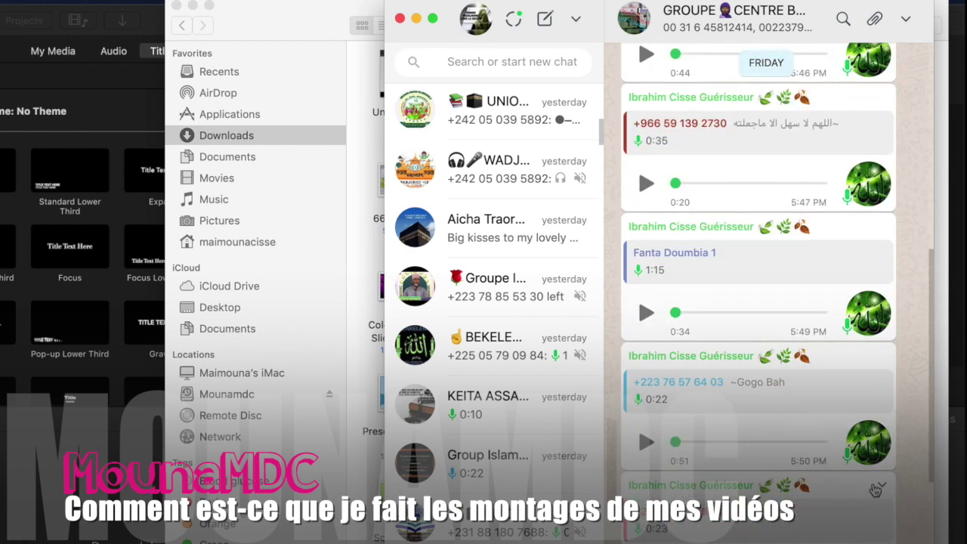
pyautogui.scroll(5, 872, 468)
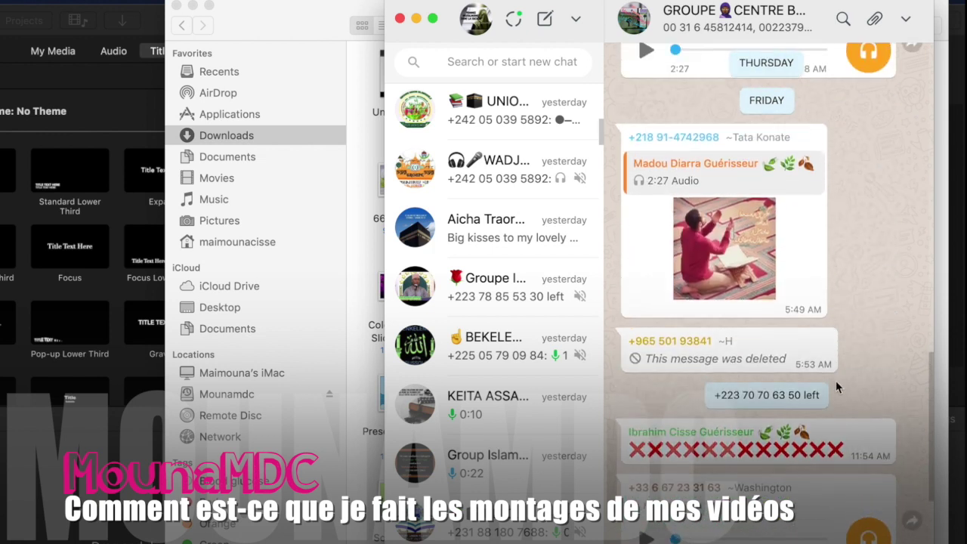
pyautogui.scroll(-1, 825, 418)
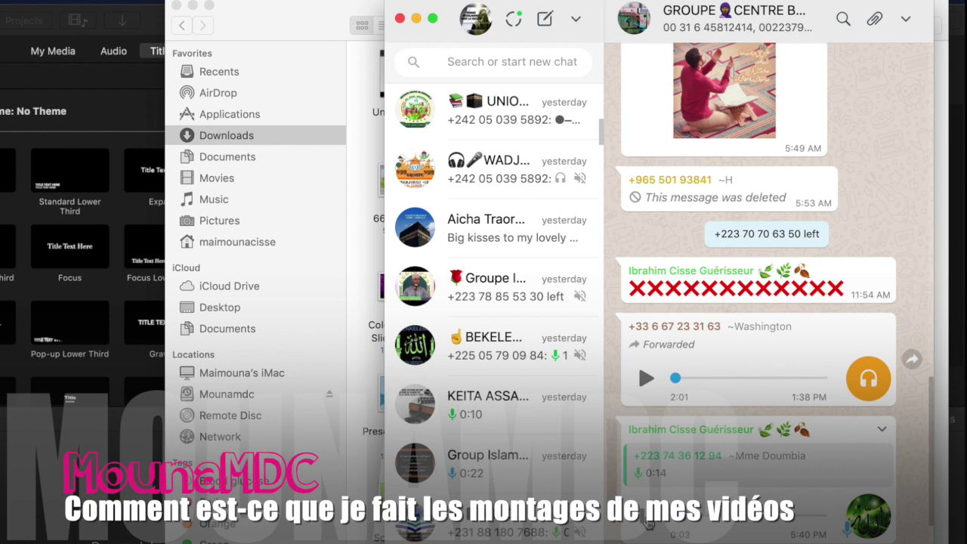
pyautogui.scroll(-1, 648, 524)
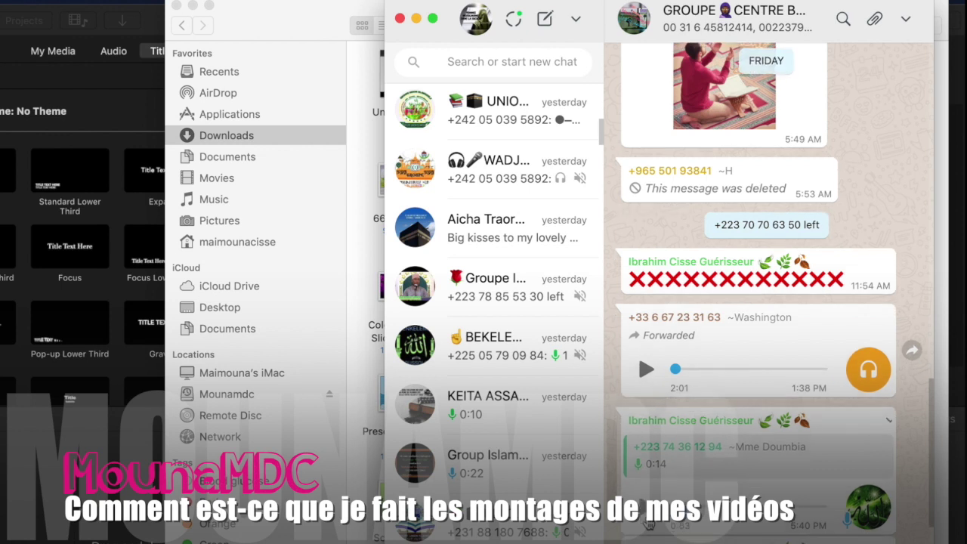
# Download the voice message sent at 5:40 PM on Friday from the group chat
pyautogui.click(884, 422)
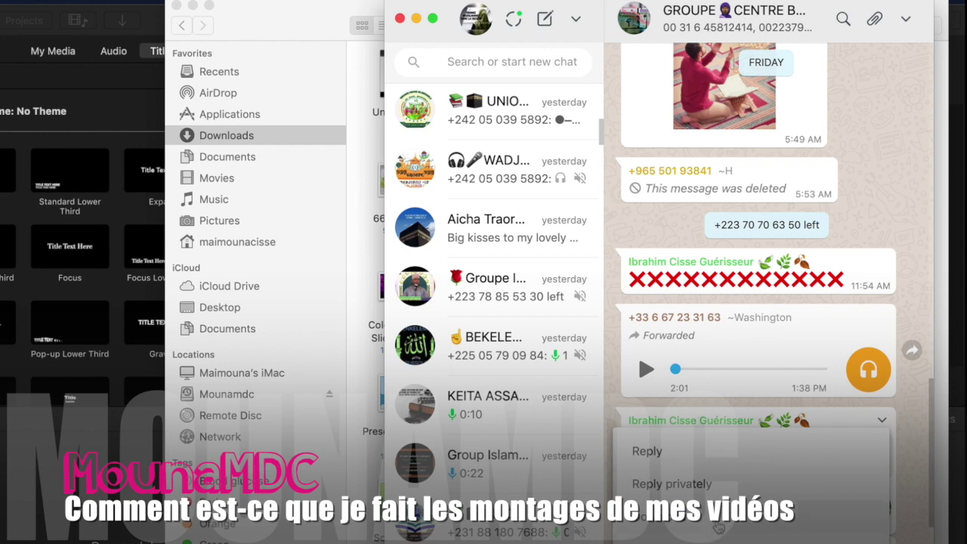
pyautogui.click(880, 420)
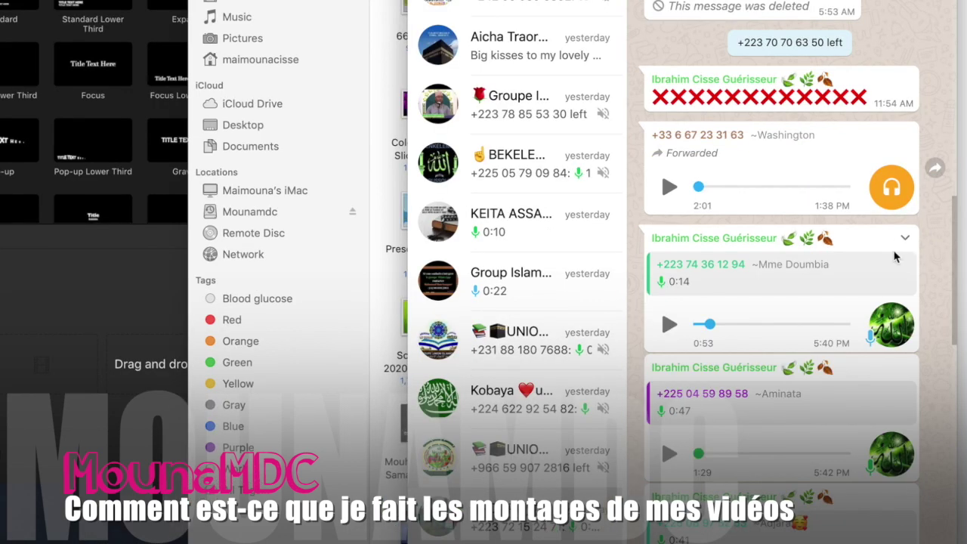
pyautogui.click(903, 238)
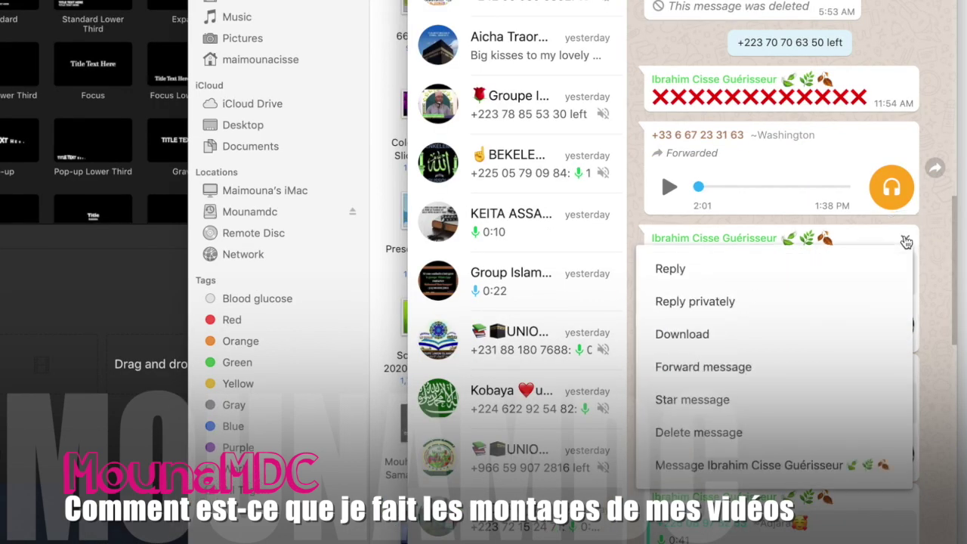
pyautogui.click(782, 333)
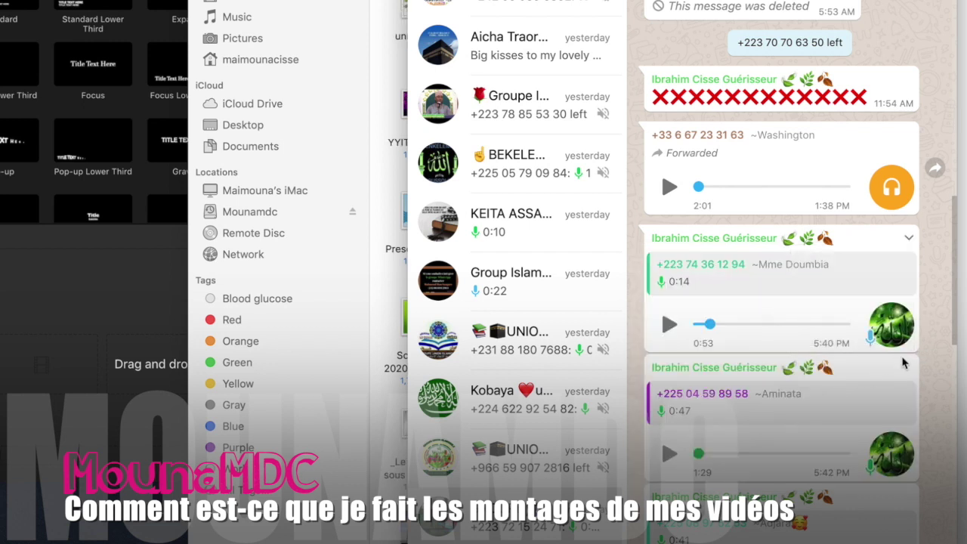
# Download the 1:29 voice message sent at 5:42 PM in the same group chat
pyautogui.scroll(-2, 914, 318)
pyautogui.click(904, 308)
pyautogui.click(776, 427)
pyautogui.scroll(-3, 775, 429)
pyautogui.scroll(-1, 776, 429)
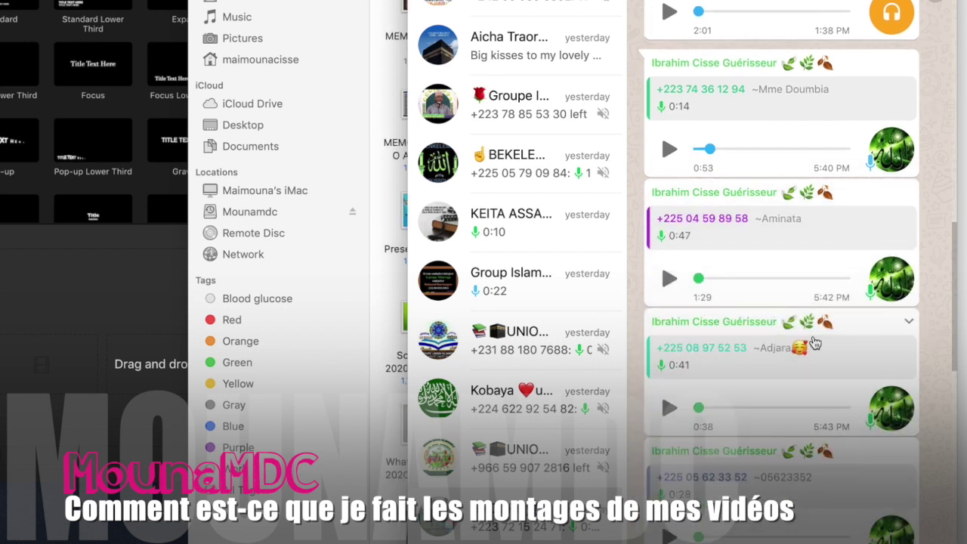
# Download the 0:38 voice message sent at 5:43 PM in the same group chat
pyautogui.scroll(-2, 777, 307)
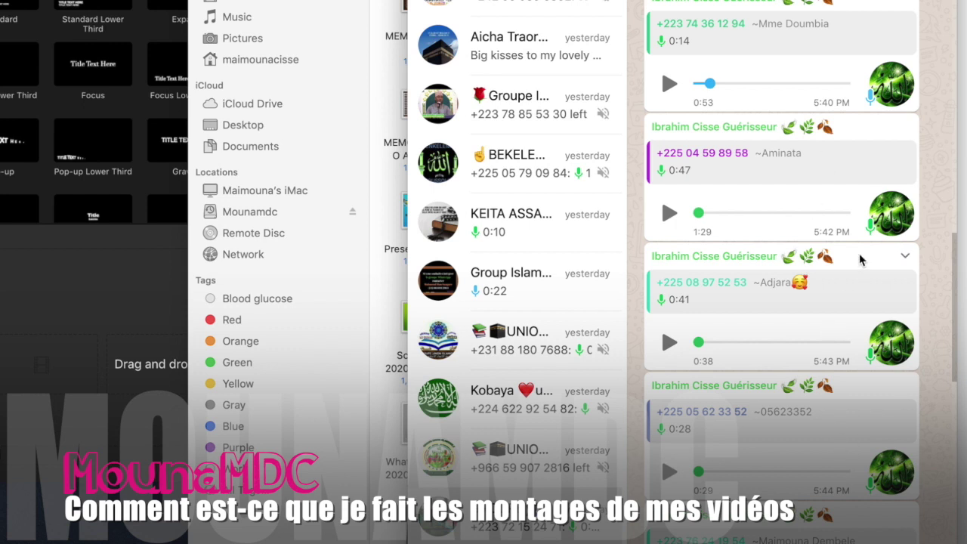
pyautogui.click(902, 257)
pyautogui.click(751, 354)
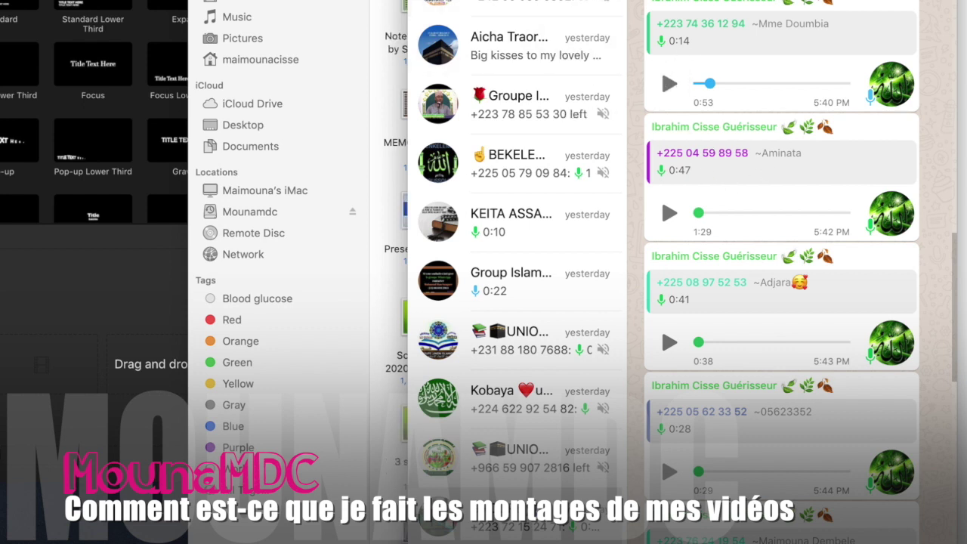
# Switch to the Downloads folder in Finder and check the three downloaded WhatsApp Ptt .ogg files
pyautogui.click(382, 11)
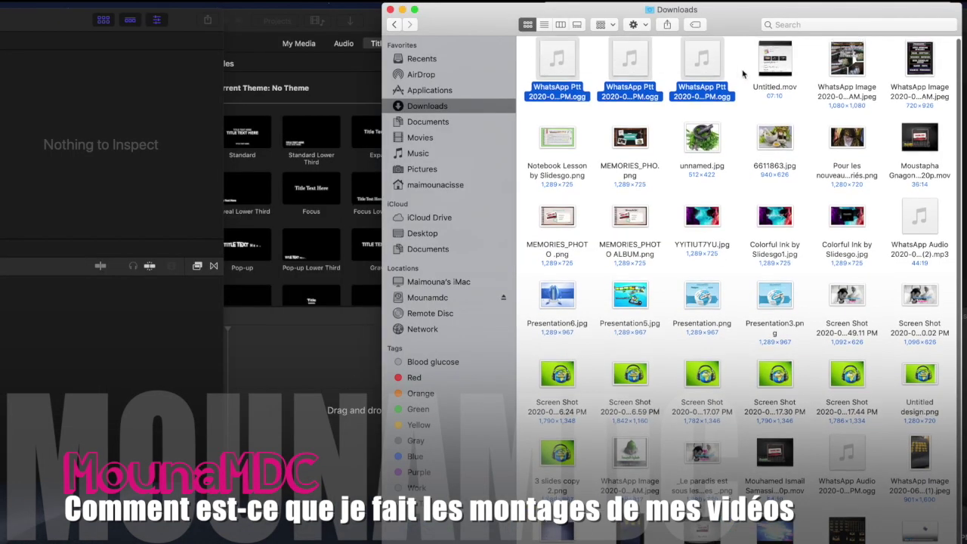
pyautogui.click(702, 60)
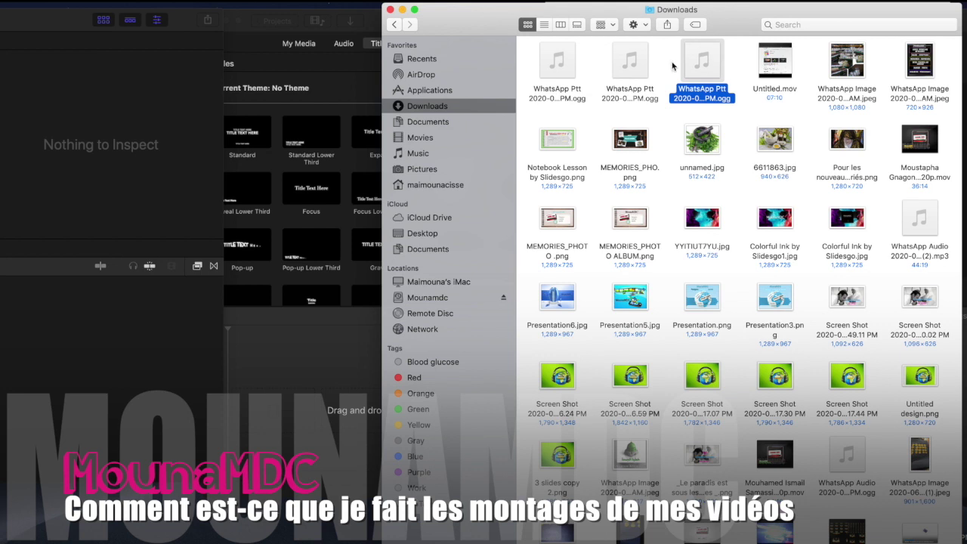
pyautogui.click(631, 60)
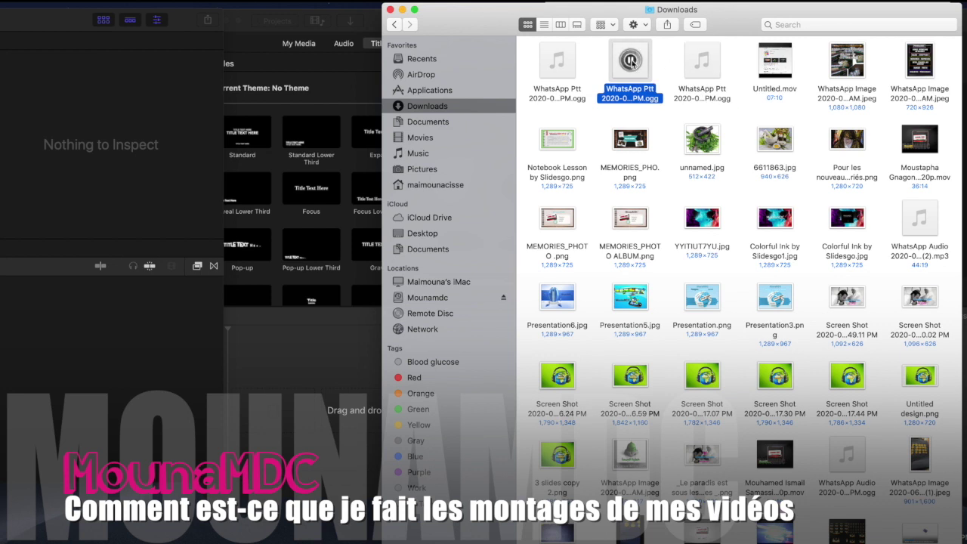
# Place the iMovie window beside the Downloads folder and try to add the three .ogg voice messages to the My Movie timeline
pyautogui.click(311, 357)
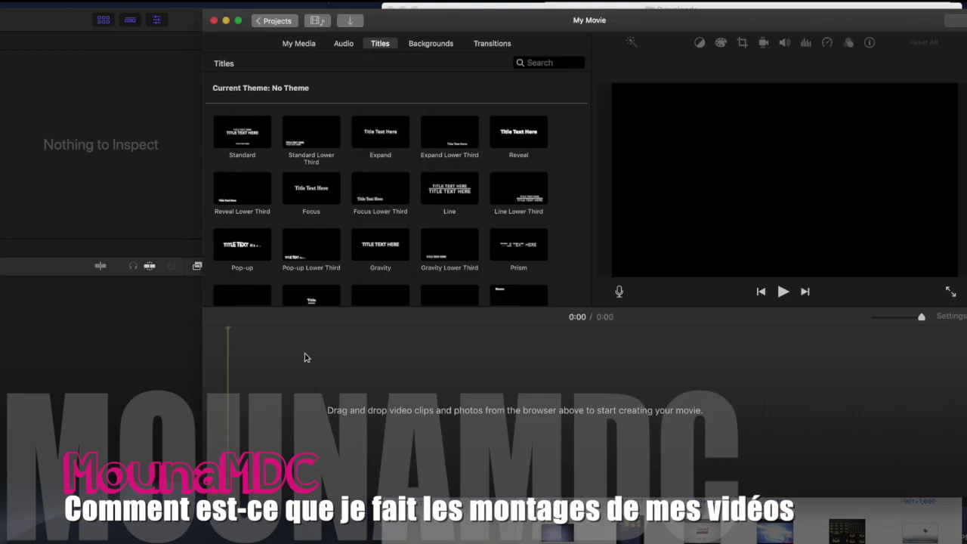
pyautogui.moveTo(706, 21); pyautogui.dragTo(124, 26)
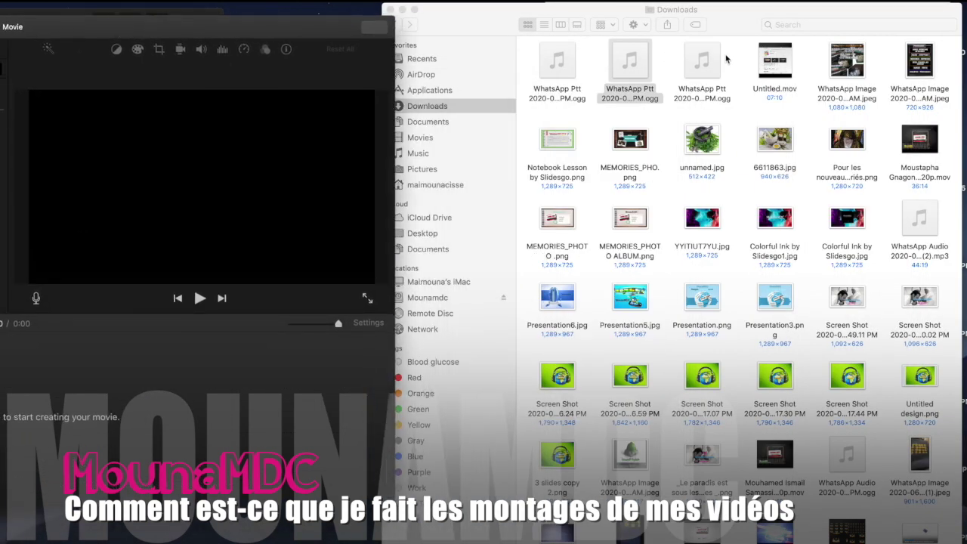
pyautogui.moveTo(734, 65); pyautogui.dragTo(141, 277)
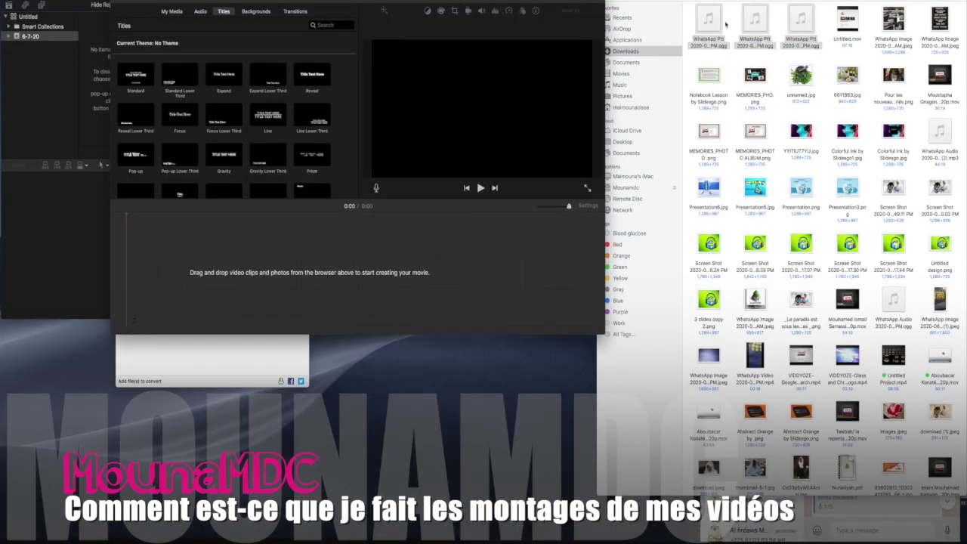
pyautogui.moveTo(725, 24); pyautogui.dragTo(272, 242)
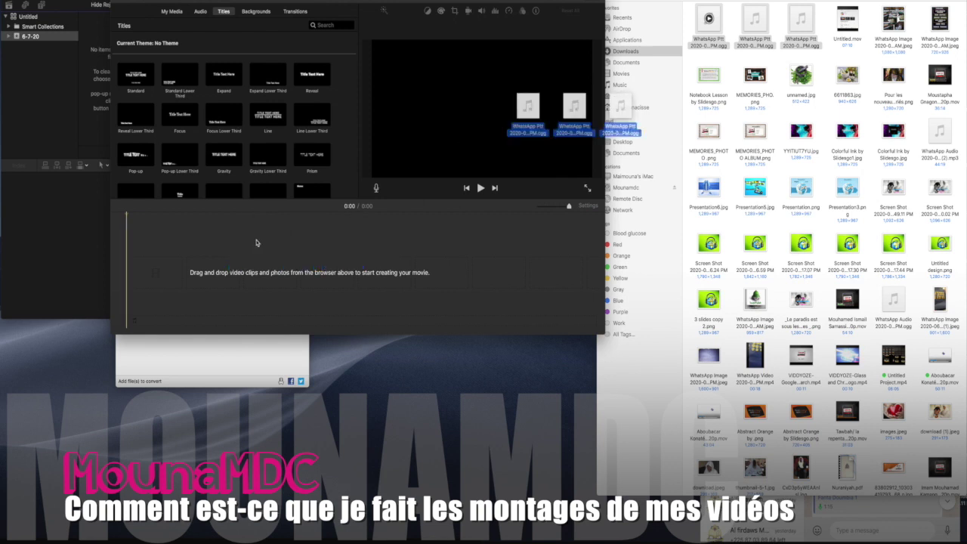
# Switch to MediaHuman Audio Converter and add the three .ogg voice messages from Downloads to its conversion list
pyautogui.click(296, 356)
pyautogui.moveTo(280, 206); pyautogui.dragTo(676, 242)
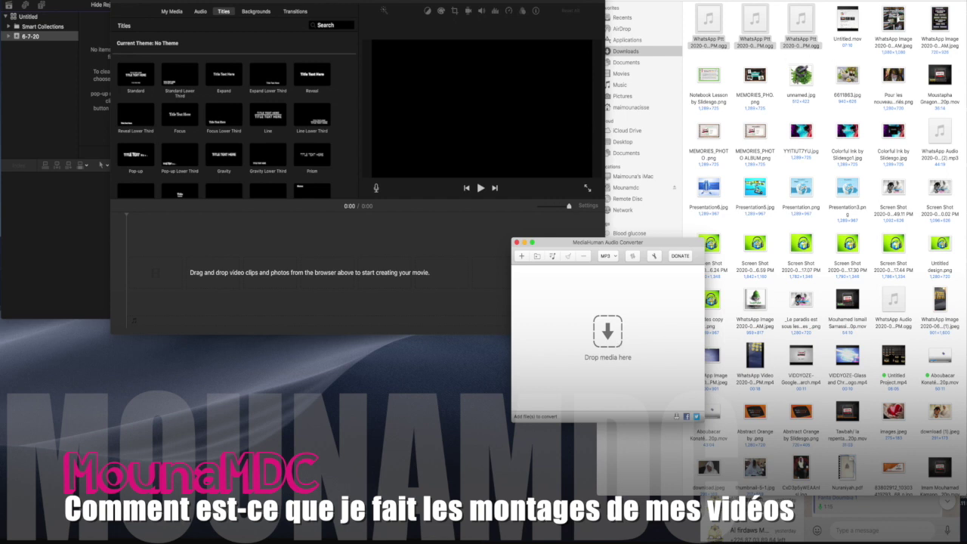
pyautogui.moveTo(710, 31); pyautogui.dragTo(309, 266)
pyautogui.moveTo(665, 250); pyautogui.dragTo(703, 306)
pyautogui.moveTo(717, 15); pyautogui.dragTo(620, 365)
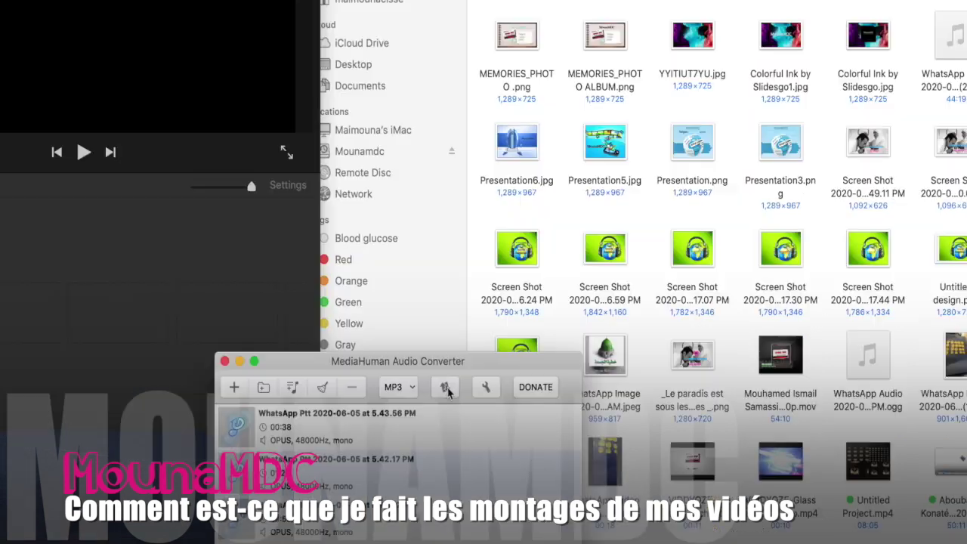
# Convert the three voice messages to MP3 and show the converted files in their Finder folder
pyautogui.click(671, 311)
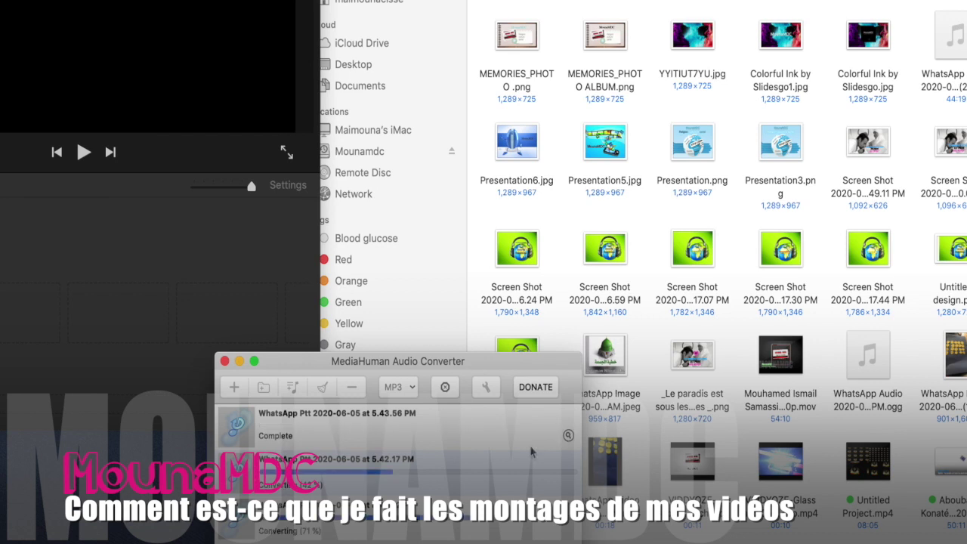
pyautogui.click(568, 437)
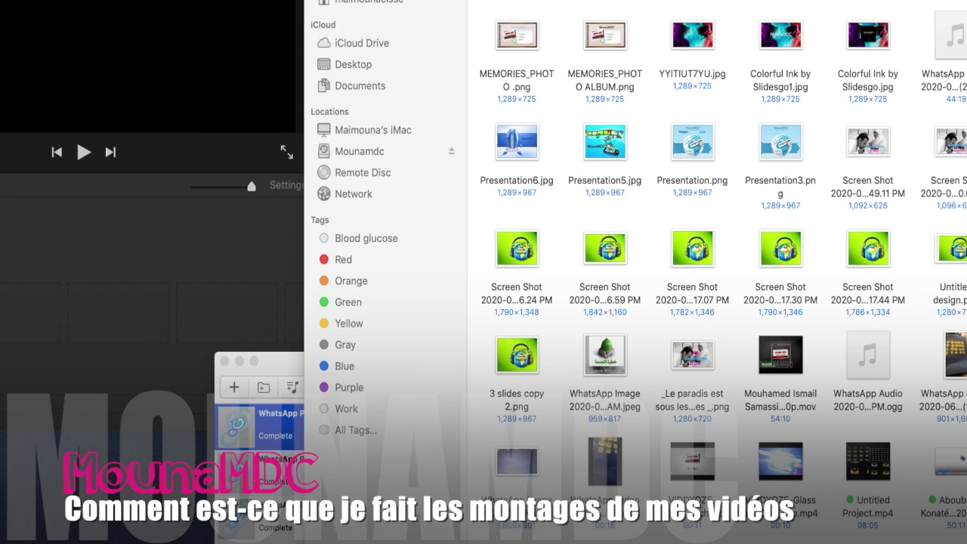
pyautogui.moveTo(447, 209); pyautogui.dragTo(831, 7)
pyautogui.moveTo(733, 60)
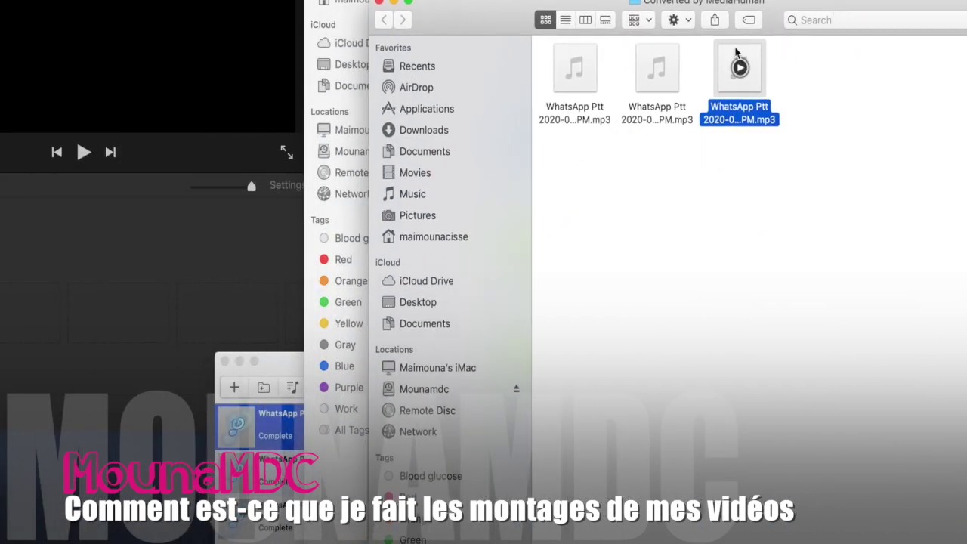
# Select all three converted MP3 files and try to add them to the iMovie timeline
pyautogui.click(827, 144)
pyautogui.moveTo(836, 128); pyautogui.dragTo(691, 200)
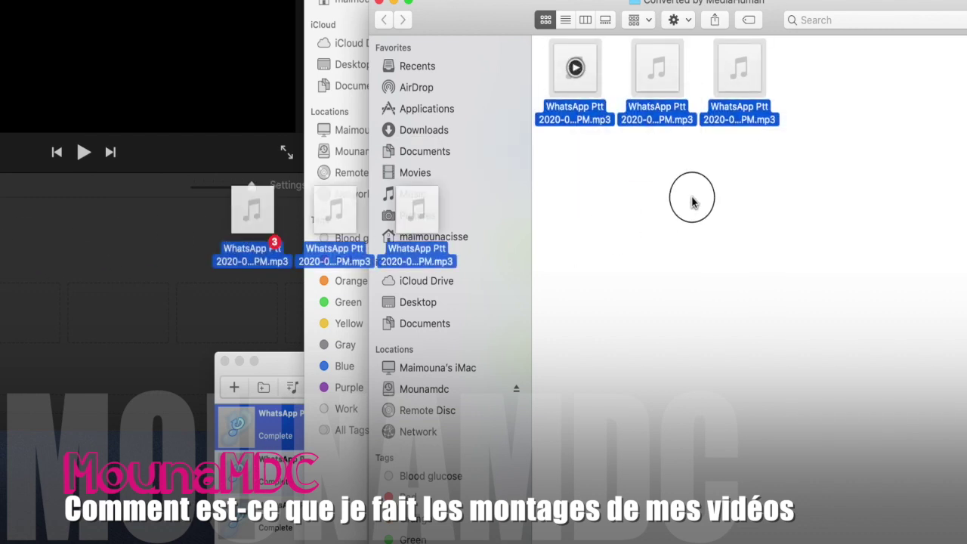
pyautogui.click(767, 171)
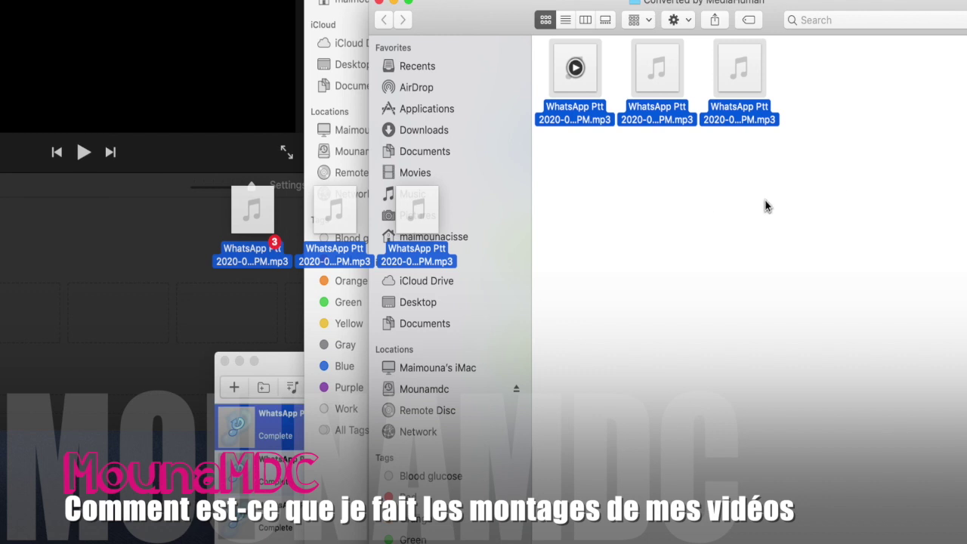
pyautogui.click(520, 88)
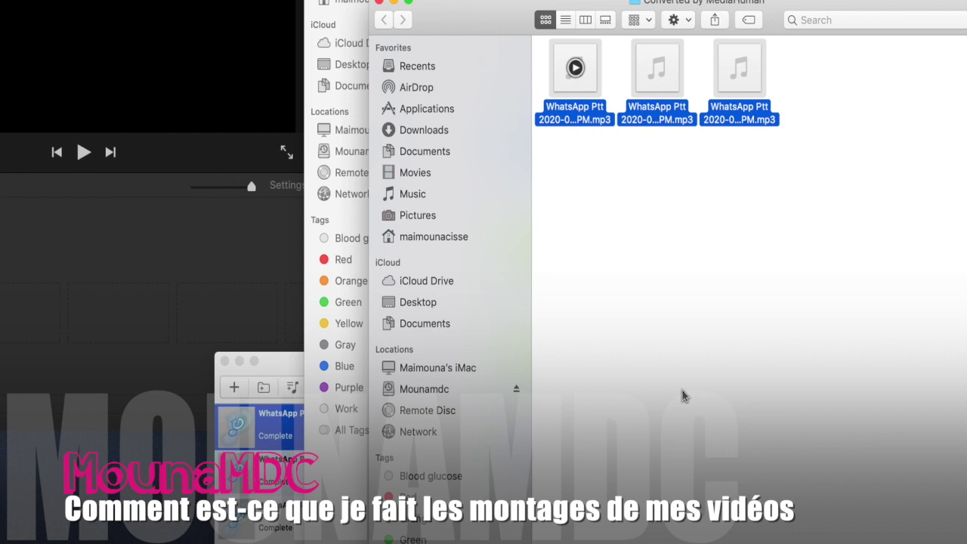
pyautogui.click(795, 116)
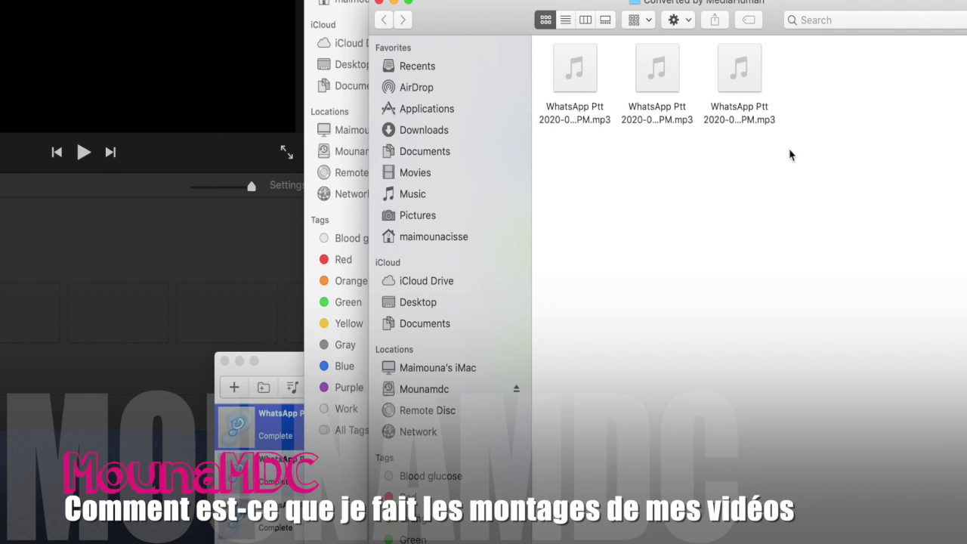
# Retry adding the three selected MP3 files to the iMovie project, and close the converted files folder
pyautogui.click(834, 149)
pyautogui.moveTo(834, 148); pyautogui.dragTo(770, 128)
pyautogui.click(841, 159)
pyautogui.click(841, 154)
pyautogui.click(844, 148)
pyautogui.click(871, 156)
pyautogui.moveTo(871, 157); pyautogui.dragTo(293, 210)
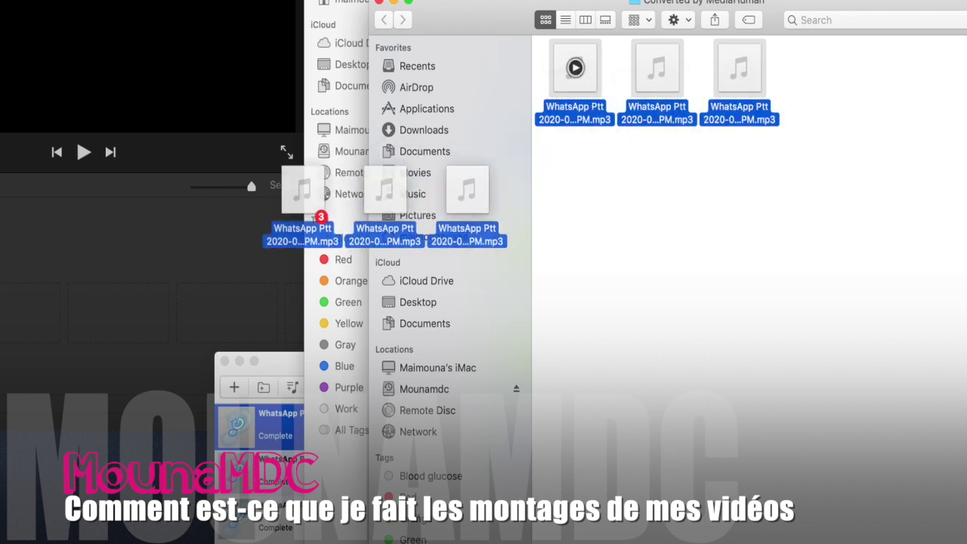
pyautogui.moveTo(294, 206); pyautogui.dragTo(30, 316)
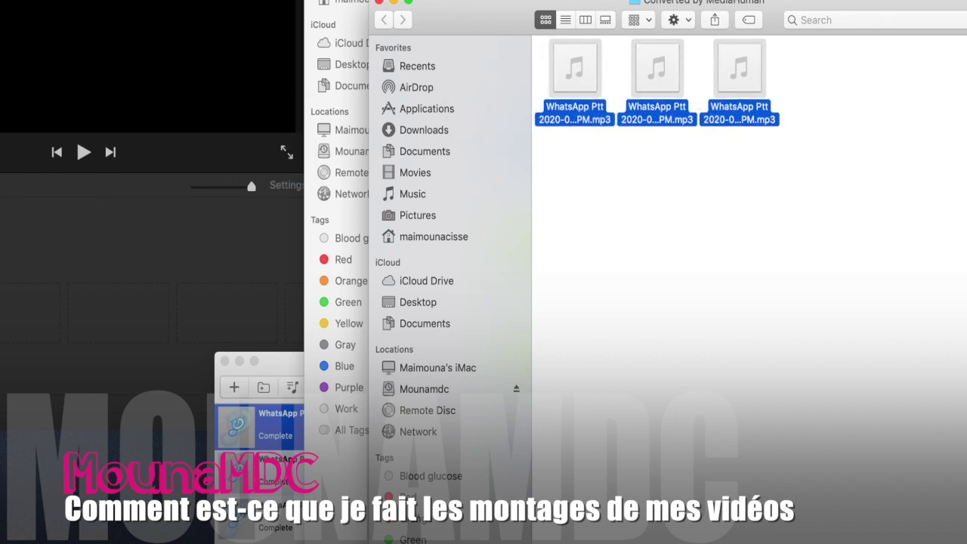
pyautogui.press('super+w')
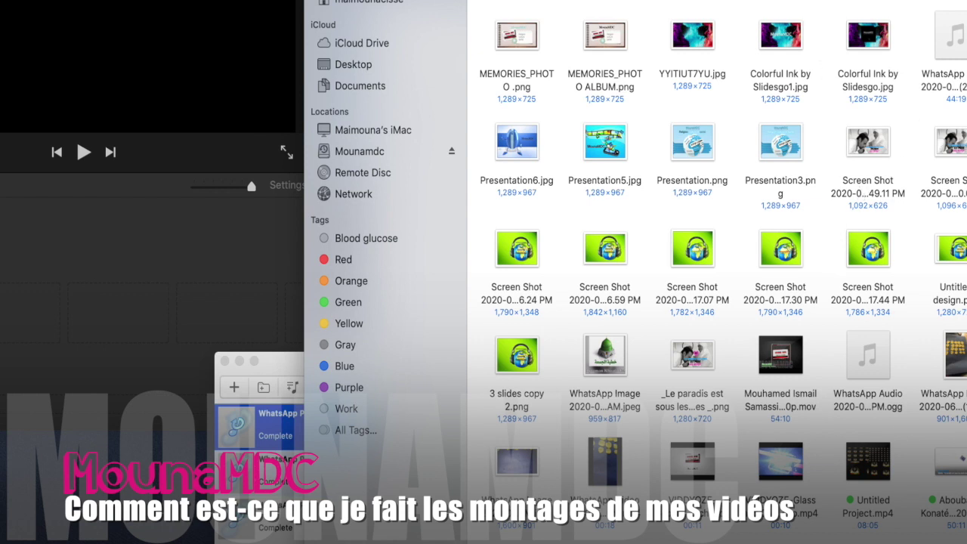
# Add the two WhatsApp Image .jpeg files at the start of the Downloads folder to the iMovie timeline
pyautogui.scroll(-1, 716, 272)
pyautogui.moveTo(529, 4); pyautogui.dragTo(228, 141)
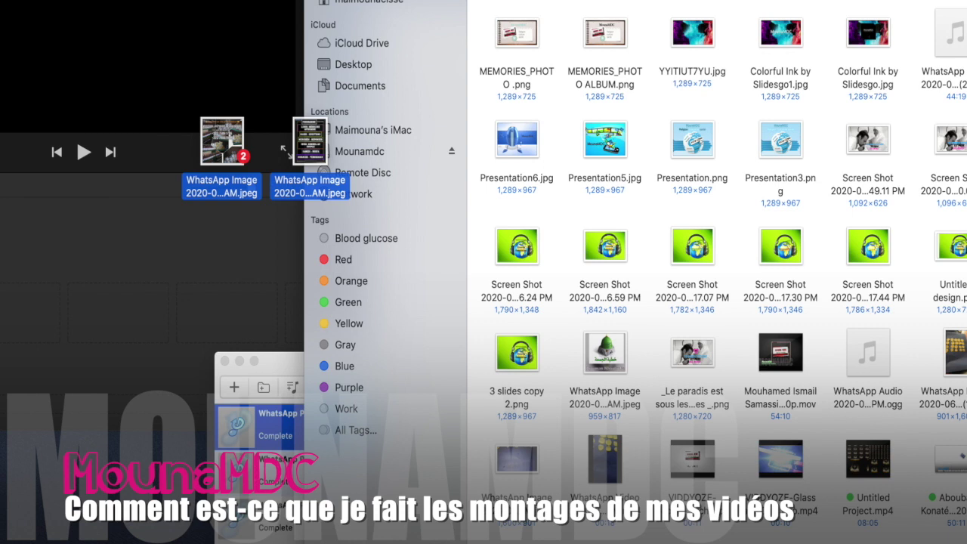
pyautogui.moveTo(229, 144); pyautogui.dragTo(297, 110)
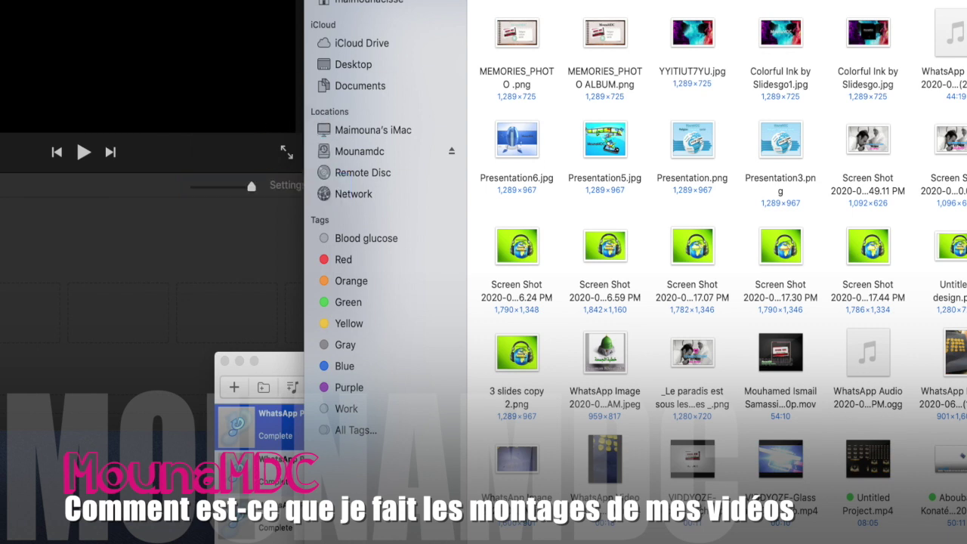
pyautogui.moveTo(759, 19); pyautogui.dragTo(227, 268)
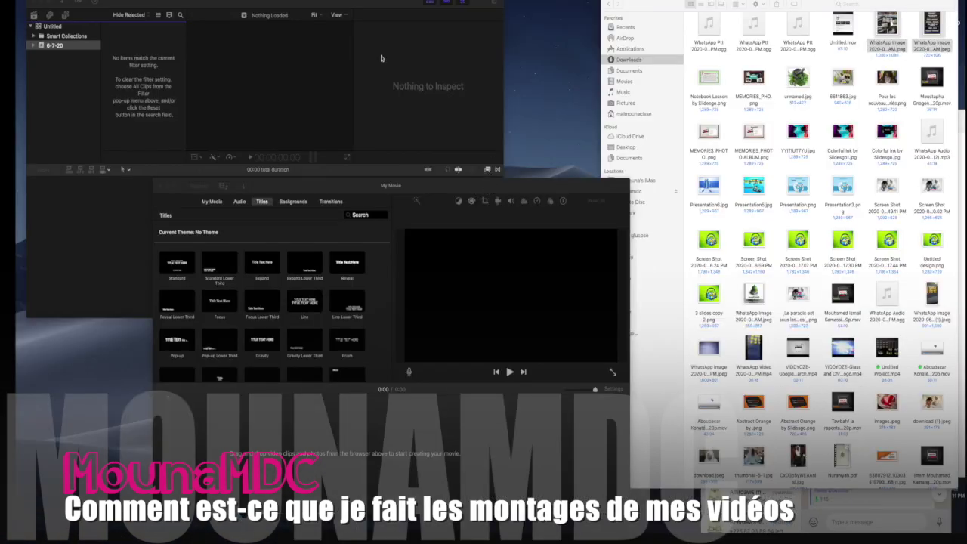
# Bring the Final Cut Pro window forward, and return to the iMovie window and move it over Final Cut Pro
pyautogui.click(380, 9)
pyautogui.moveTo(303, 6); pyautogui.dragTo(348, 8)
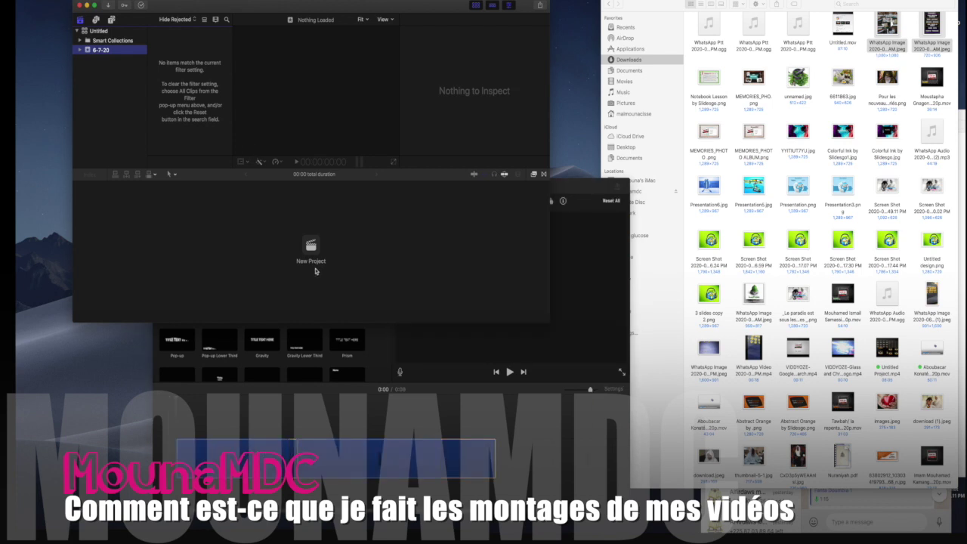
pyautogui.click(572, 189)
pyautogui.moveTo(572, 189); pyautogui.dragTo(496, 64)
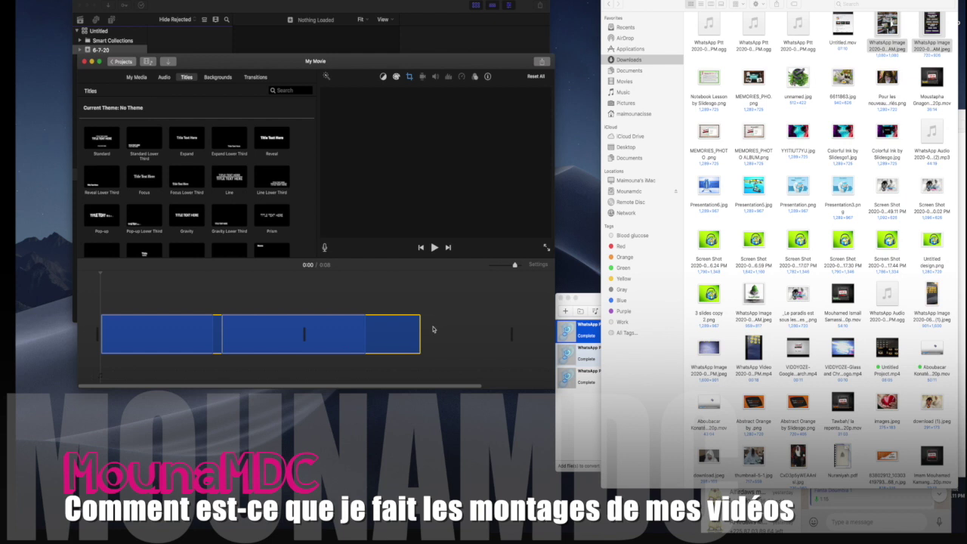
# Zoom out the iMovie timeline to fit both image clips and preview the movie
pyautogui.click(486, 341)
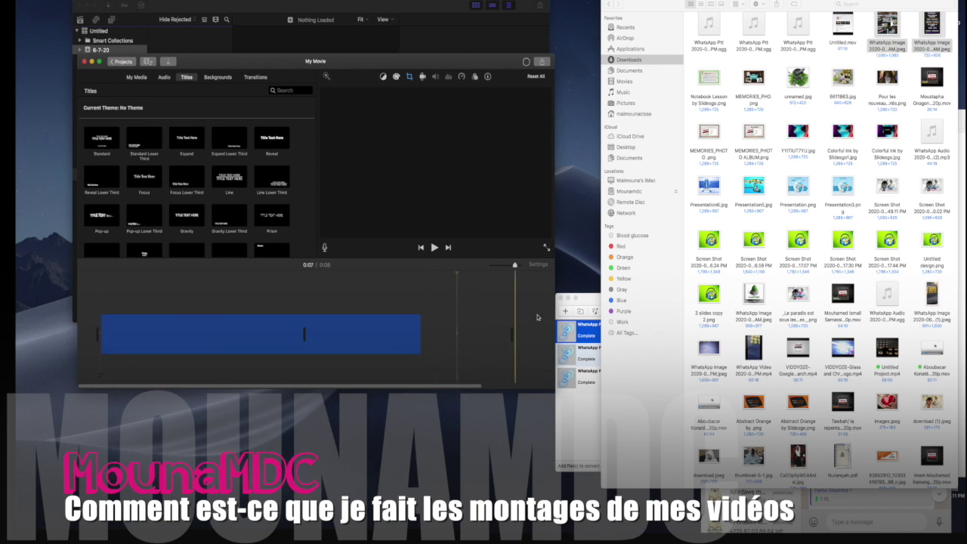
pyautogui.moveTo(513, 266); pyautogui.dragTo(509, 267)
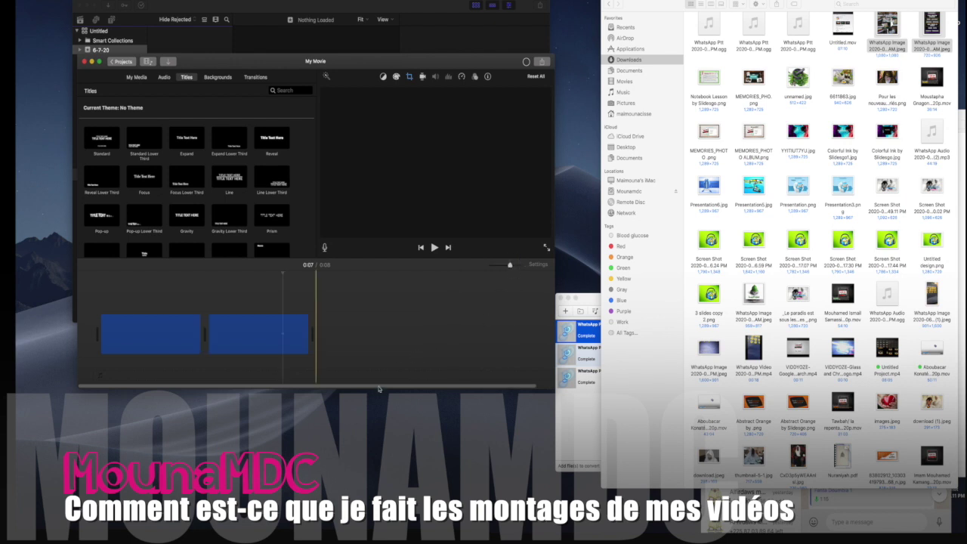
pyautogui.click(276, 325)
pyautogui.click(234, 288)
pyautogui.click(435, 247)
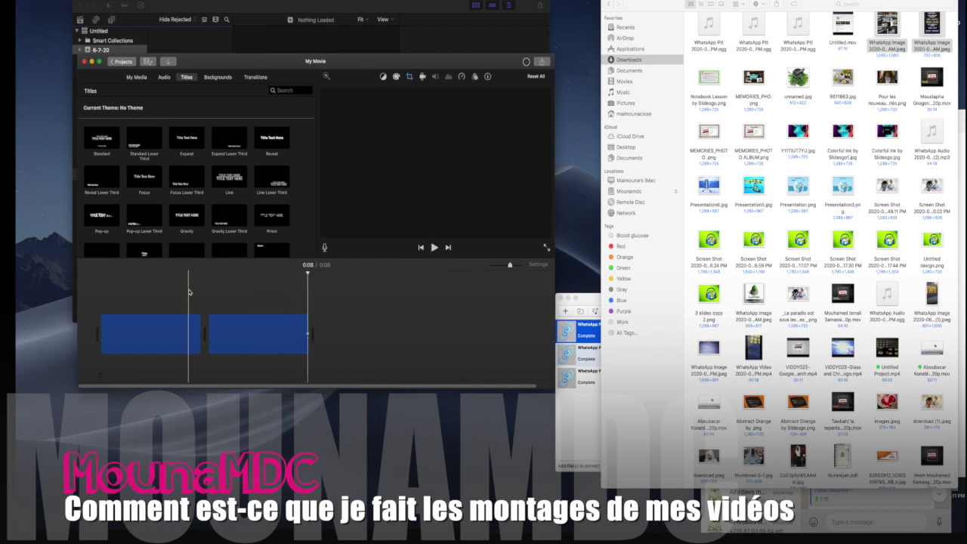
# Show the Applications folder in Finder and close the Final Cut Pro and iMovie windows
pyautogui.click(287, 5)
pyautogui.moveTo(287, 5); pyautogui.dragTo(288, 63)
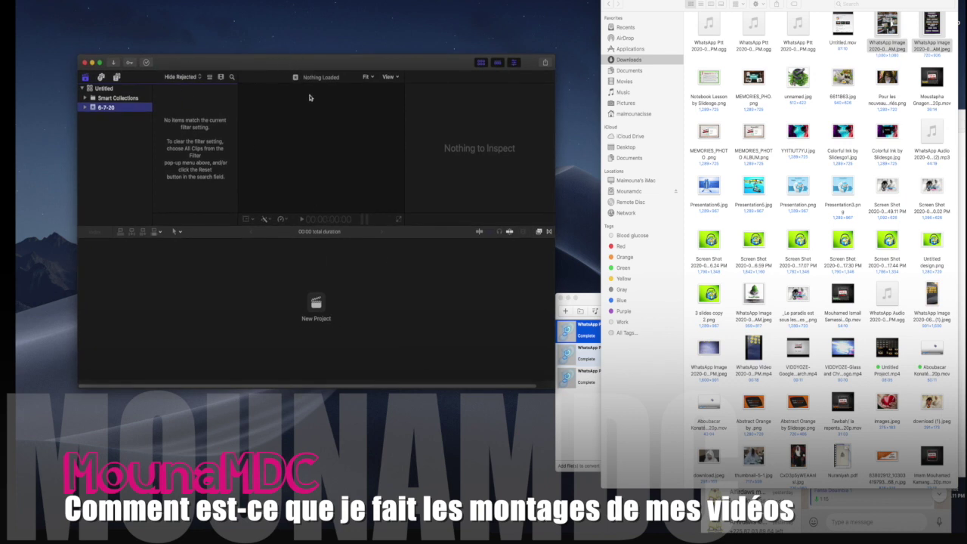
pyautogui.click(652, 49)
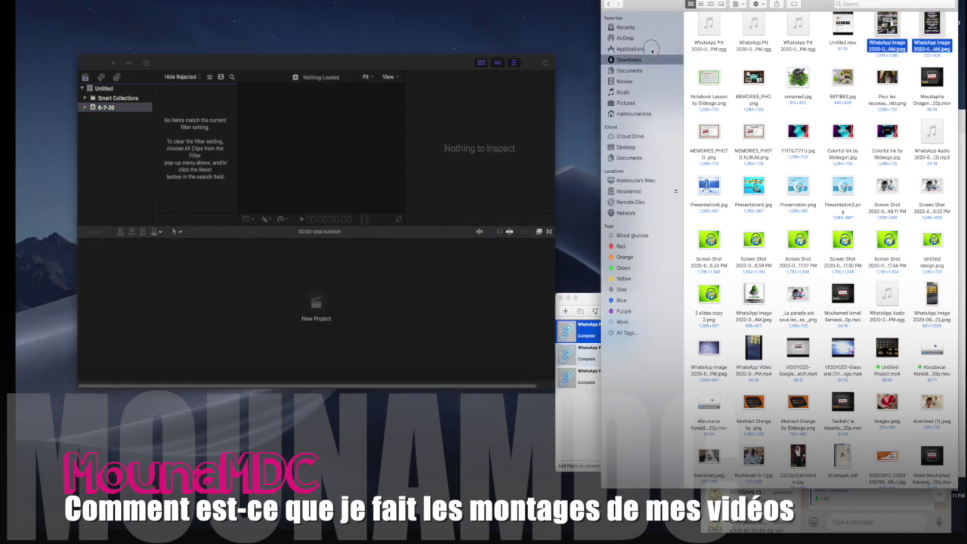
pyautogui.click(84, 63)
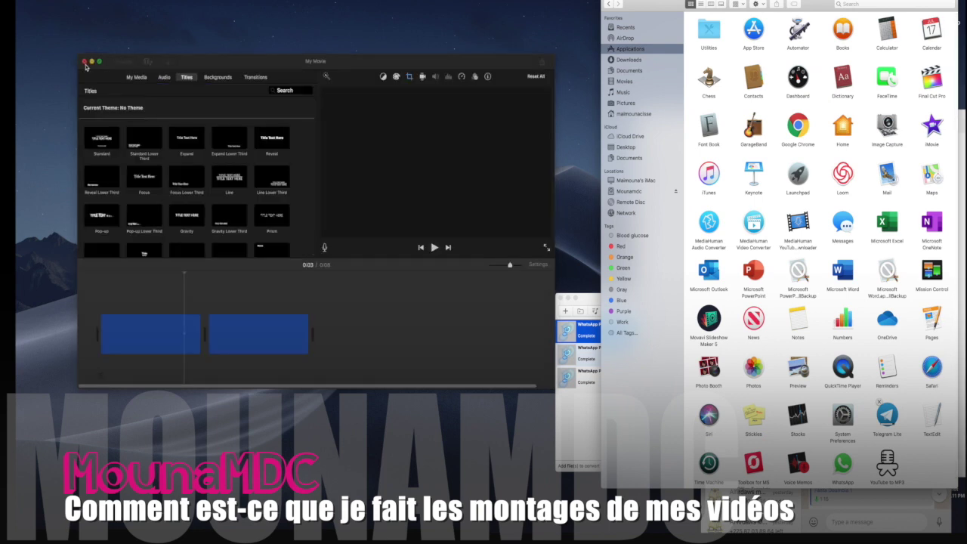
pyautogui.click(84, 63)
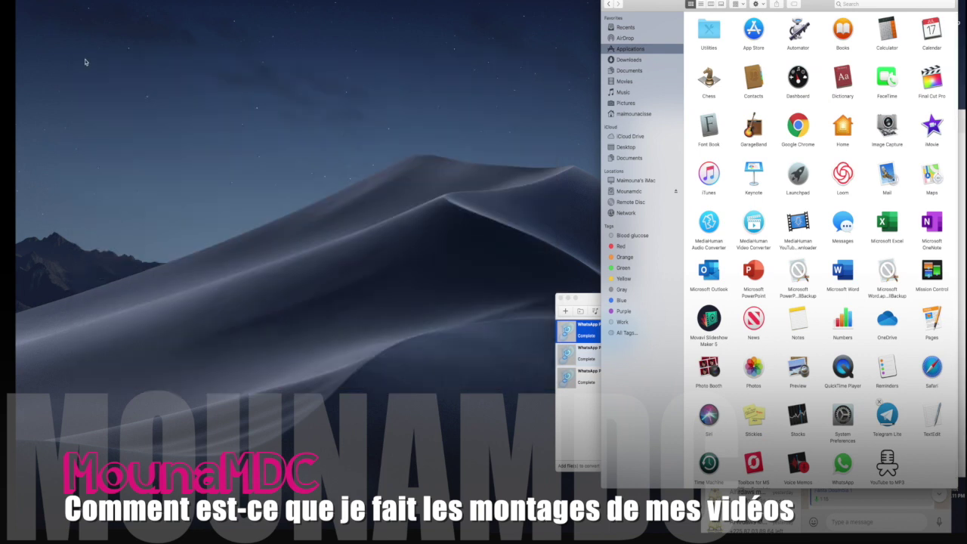
# Open Final Cut Pro and create a project with the default name and settings in the 6-7-20 event
pyautogui.doubleClick(935, 90)
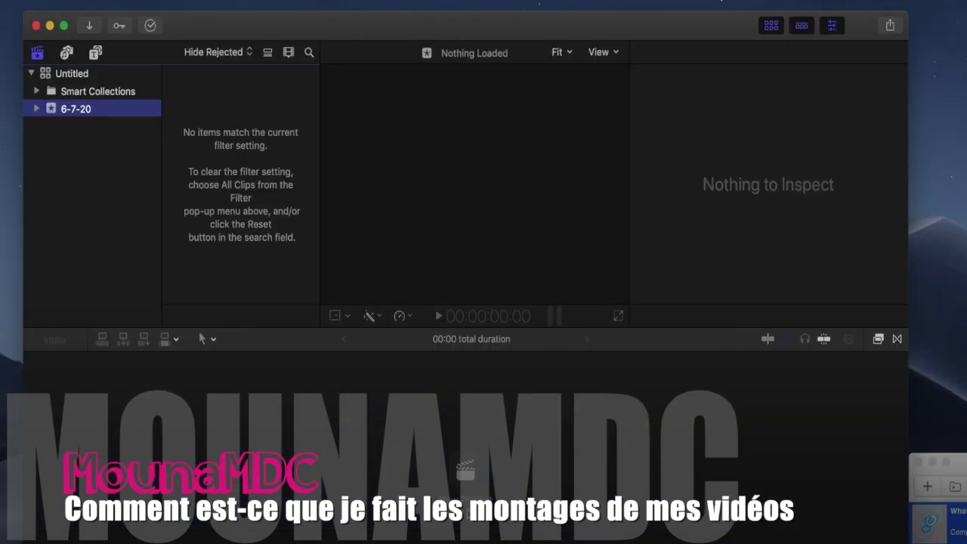
pyautogui.click(479, 478)
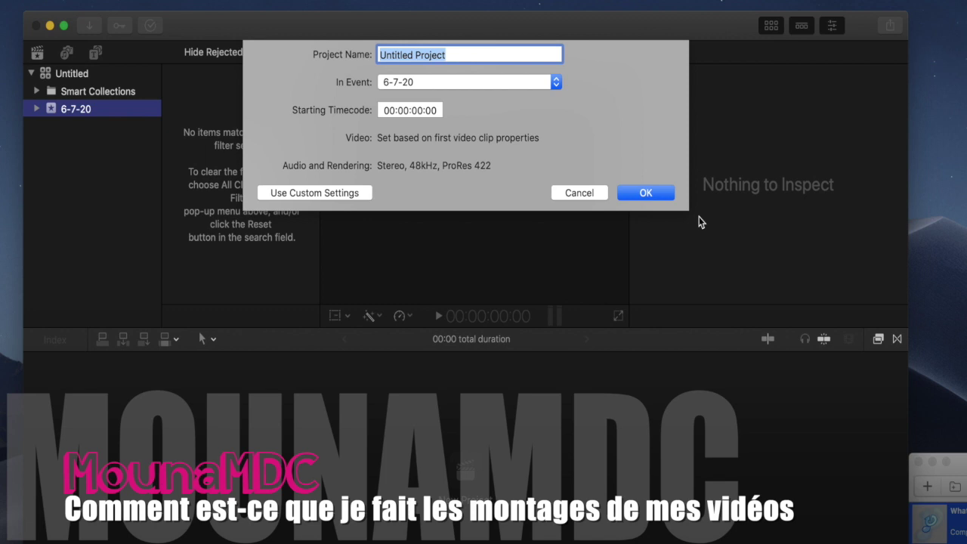
pyautogui.click(659, 192)
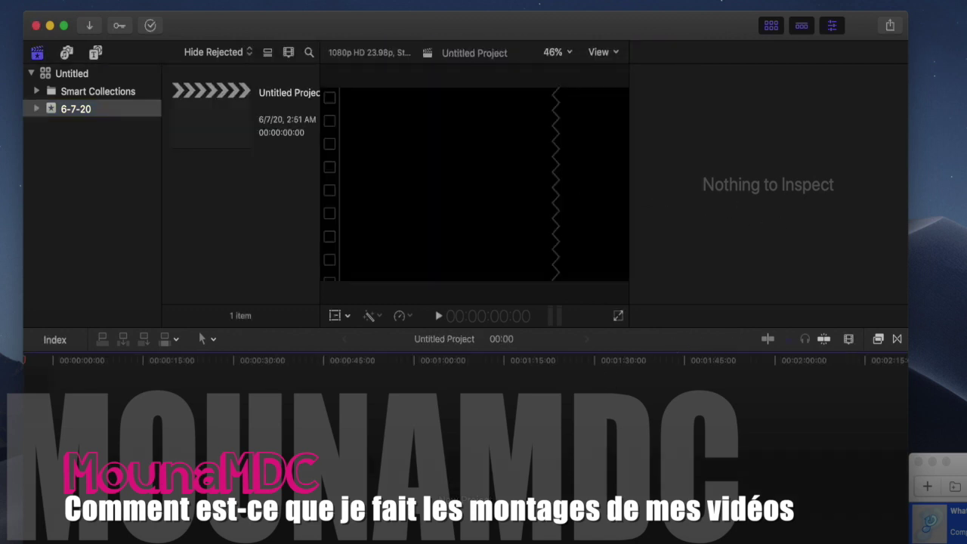
# Add the two WhatsApp Image .jpeg files from Downloads to the project timeline and accept the project settings with 48kHz stereo audio
pyautogui.click(593, 45)
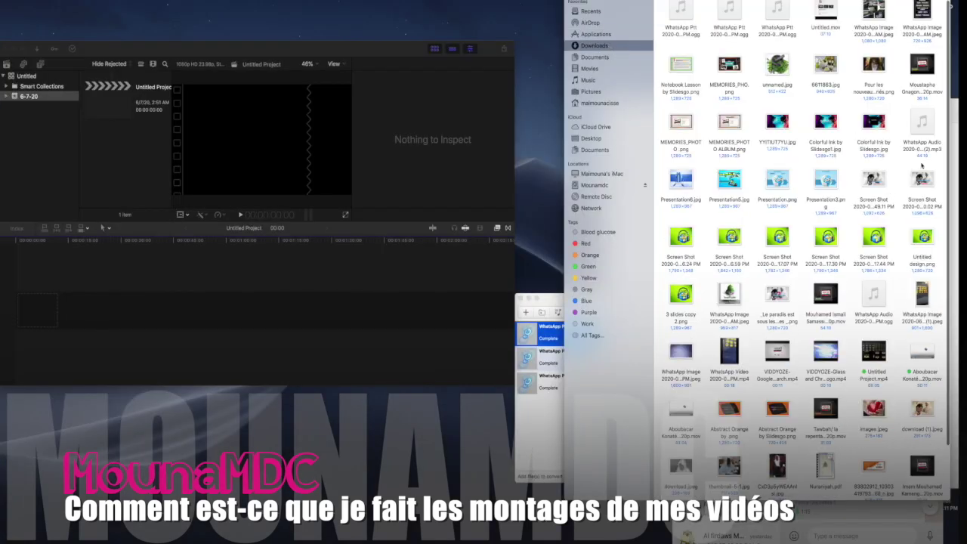
pyautogui.moveTo(940, 10); pyautogui.dragTo(856, 22)
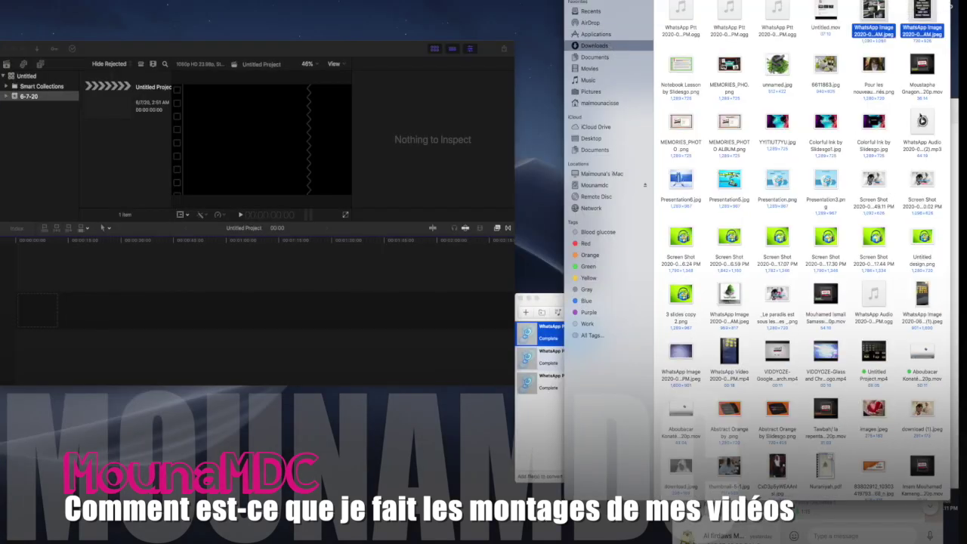
pyautogui.moveTo(873, 19); pyautogui.dragTo(29, 308)
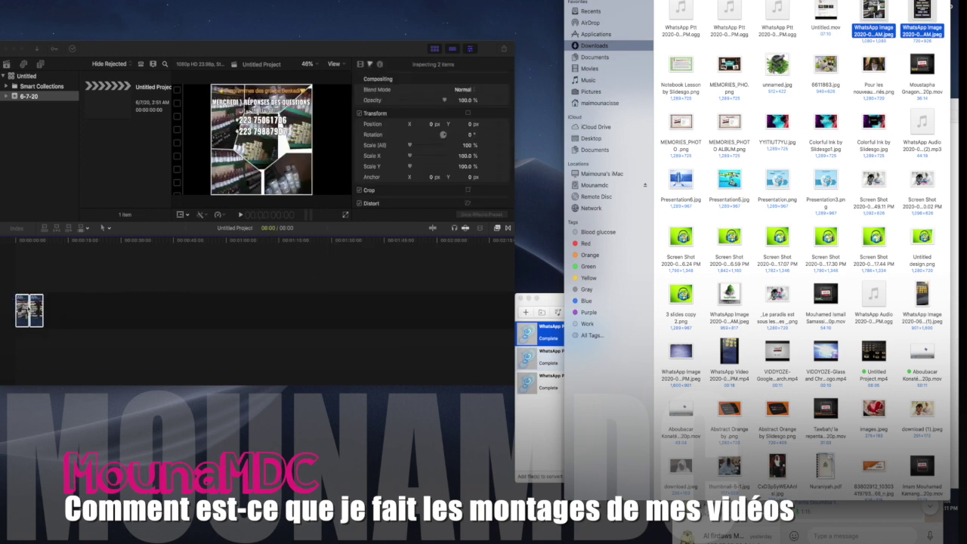
pyautogui.click(397, 190)
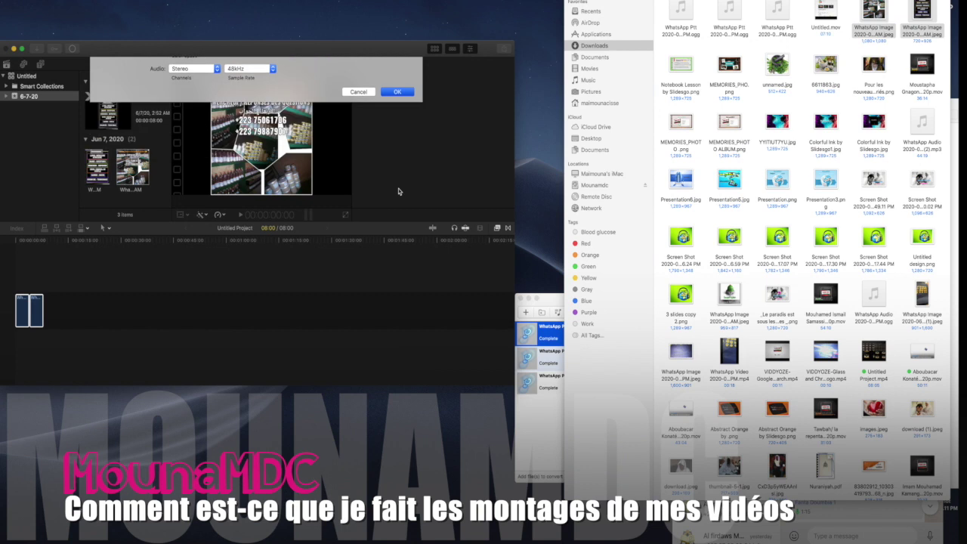
# Transform the PROGRAMME image clip and move it to the left half of the frame, at about X -513.6 px, Y -9.4 px
pyautogui.click(34, 285)
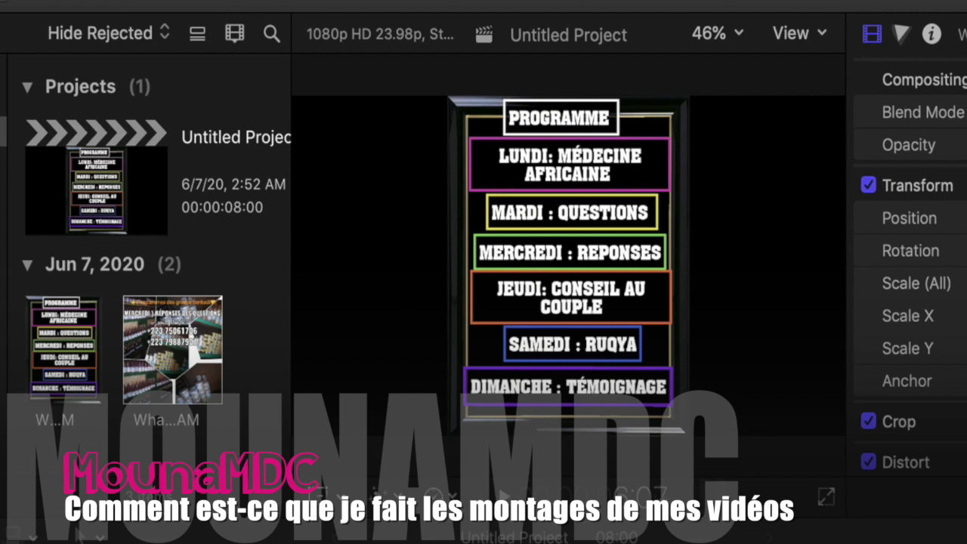
pyautogui.click(340, 496)
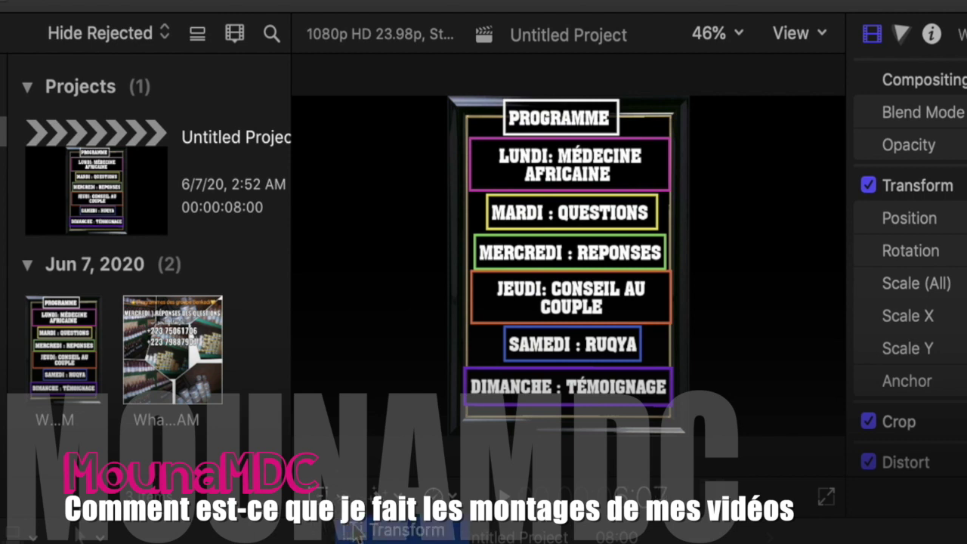
pyautogui.click(353, 531)
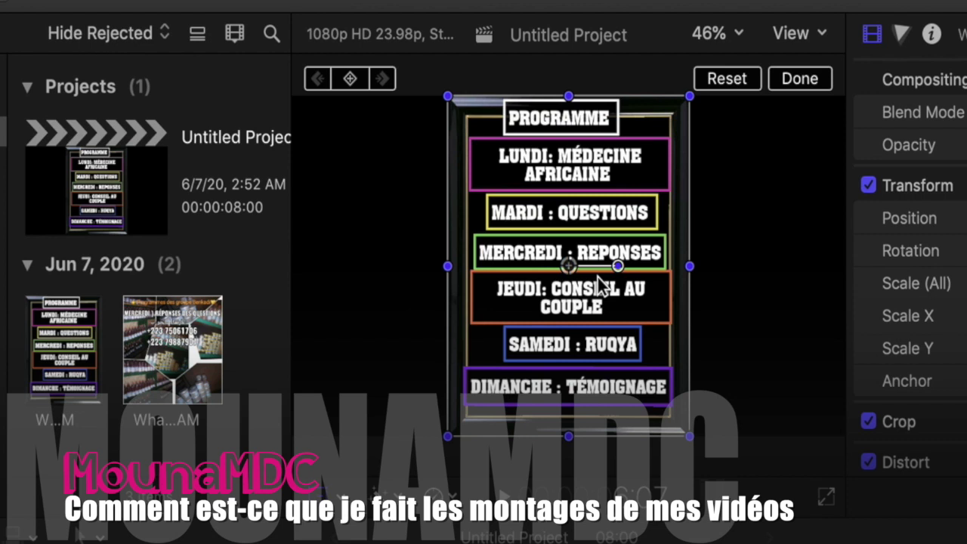
pyautogui.moveTo(597, 277); pyautogui.dragTo(449, 280)
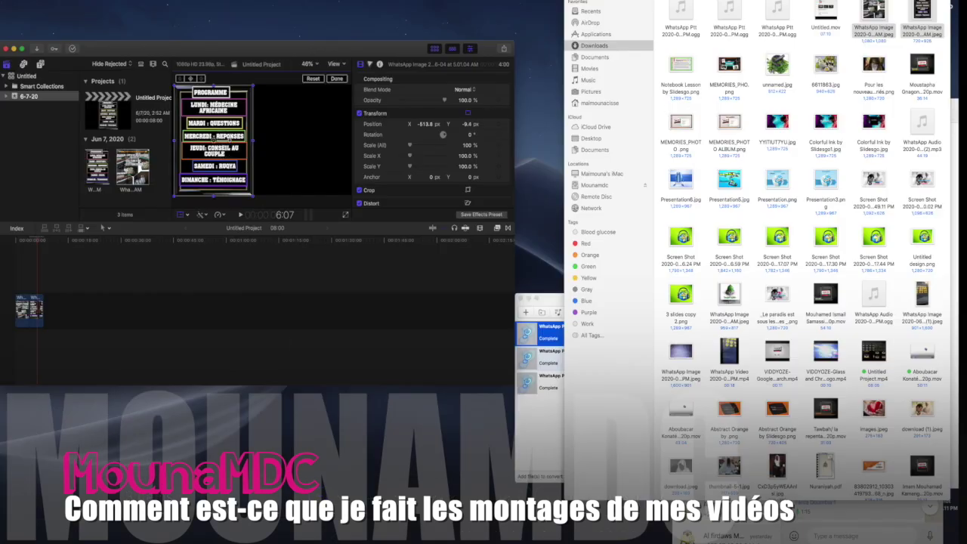
# Connect a second copy of the PROGRAMME image above its clip and move it to the right half of the frame, about X 418.9 px
pyautogui.click(896, 38)
pyautogui.moveTo(923, 11); pyautogui.dragTo(41, 252)
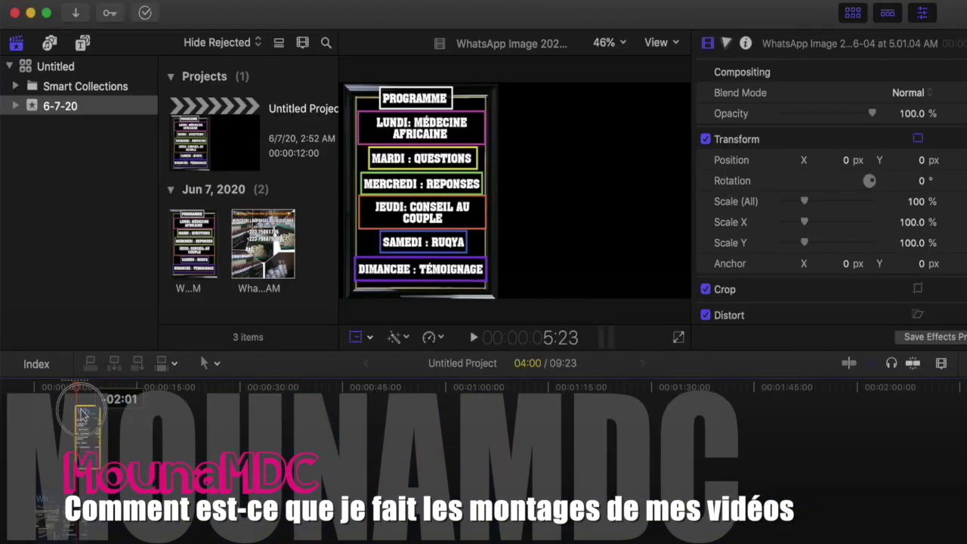
pyautogui.moveTo(83, 414); pyautogui.dragTo(83, 415)
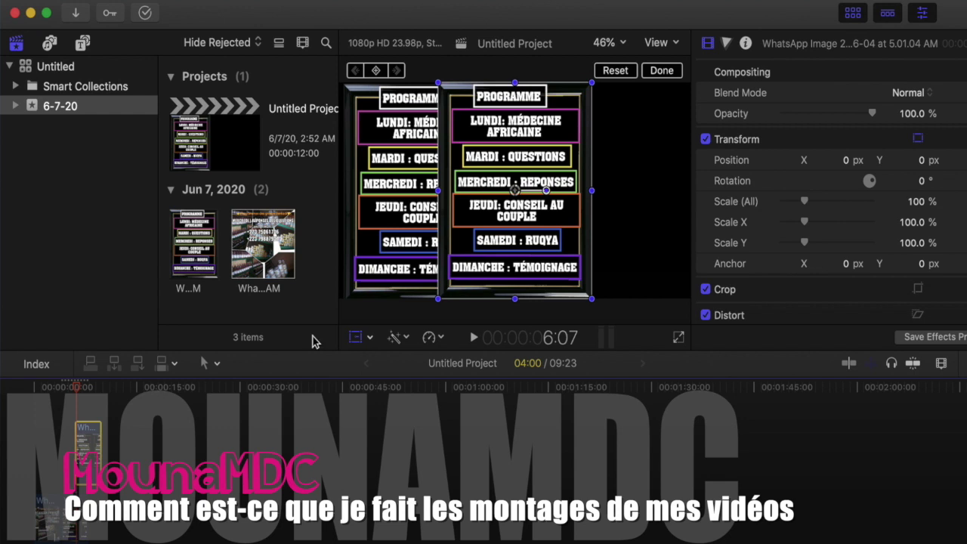
pyautogui.moveTo(545, 189); pyautogui.dragTo(581, 190)
pyautogui.moveTo(583, 140); pyautogui.dragTo(583, 150)
pyautogui.moveTo(578, 199); pyautogui.dragTo(612, 193)
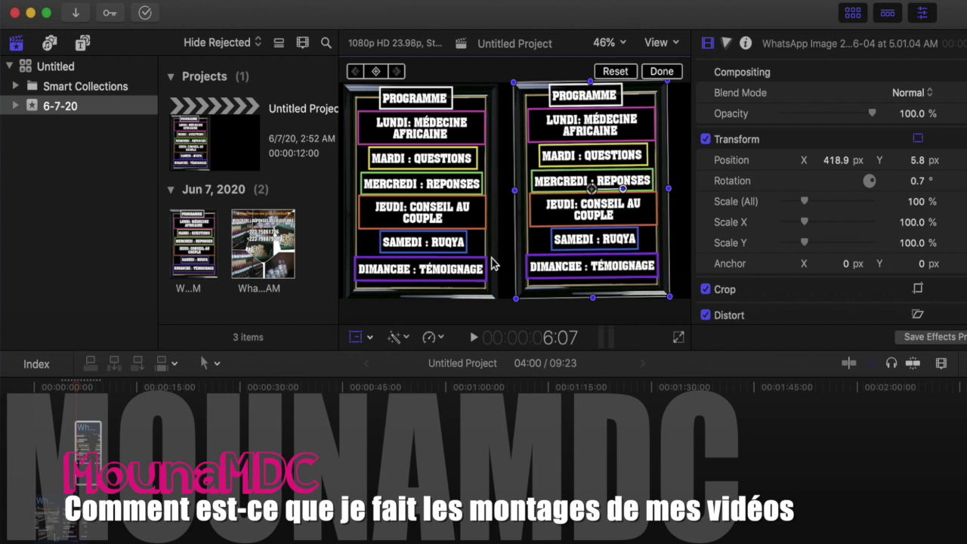
# Enlarge the left PROGRAMME image to about 105% and finish the transform
pyautogui.click(498, 299)
pyautogui.moveTo(498, 299); pyautogui.dragTo(502, 306)
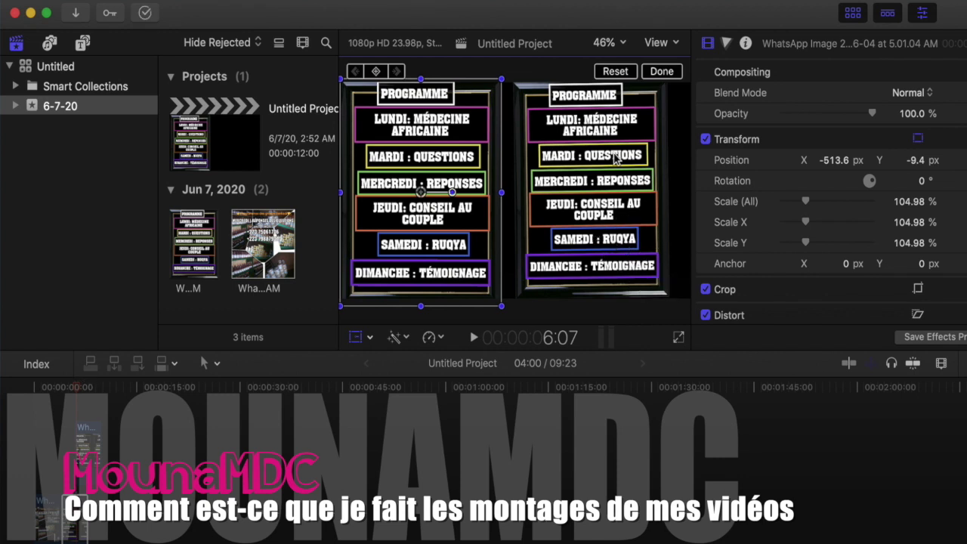
pyautogui.click(670, 76)
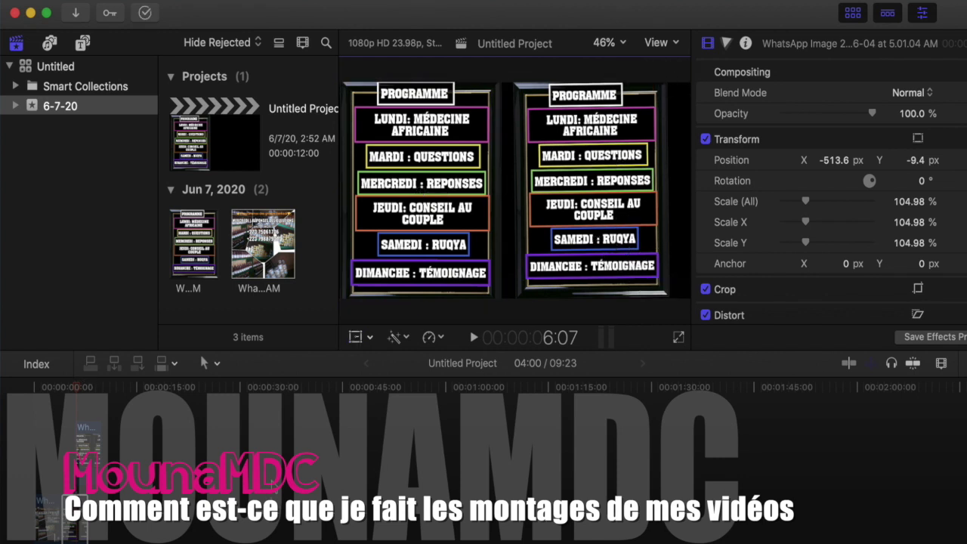
# Delete the connected PROGRAMME clip above the main timeline clips
pyautogui.click(90, 454)
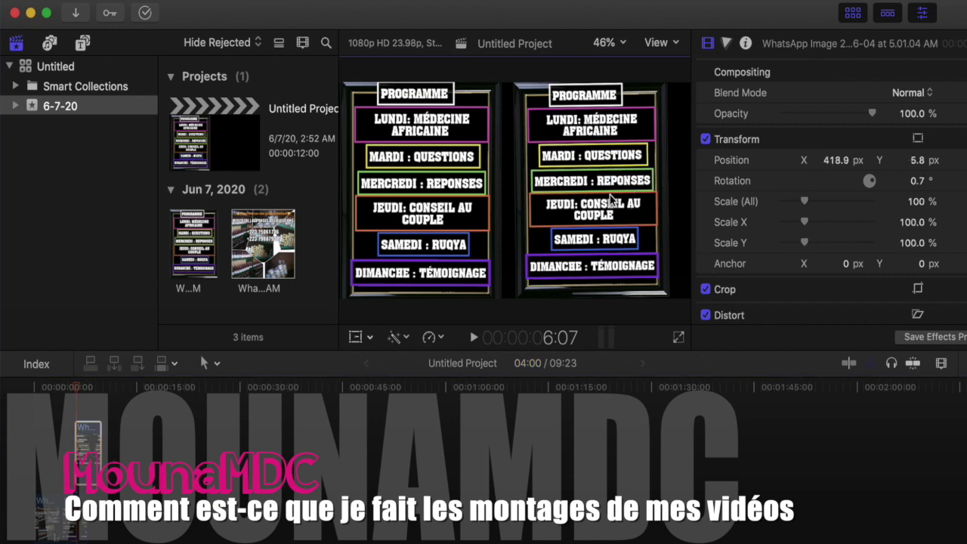
pyautogui.click(86, 451)
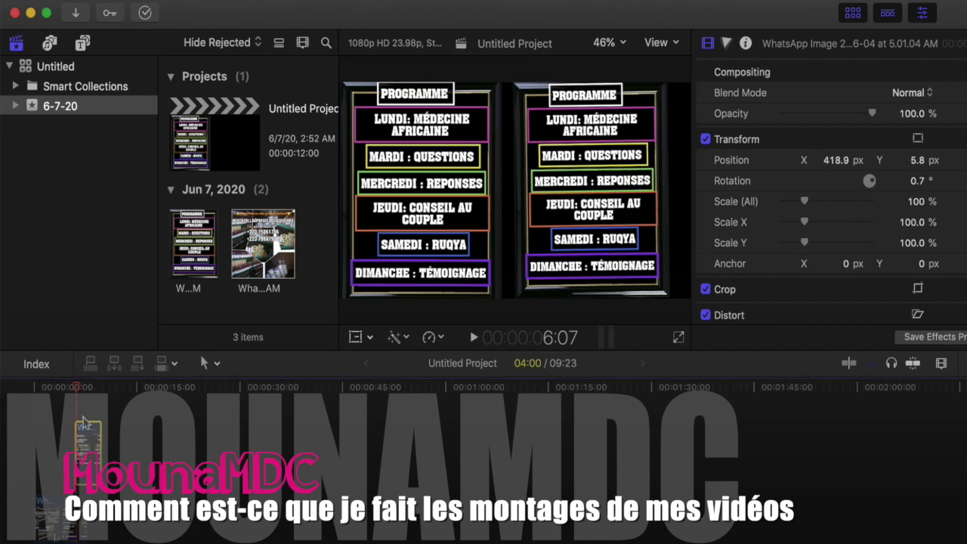
pyautogui.click(87, 412)
pyautogui.click(89, 451)
pyautogui.click(656, 183)
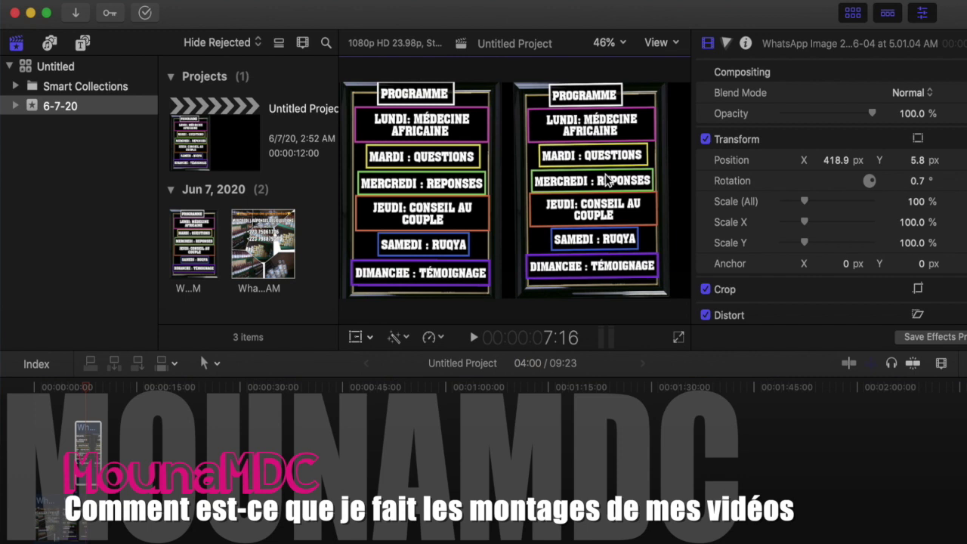
pyautogui.press('Delete')
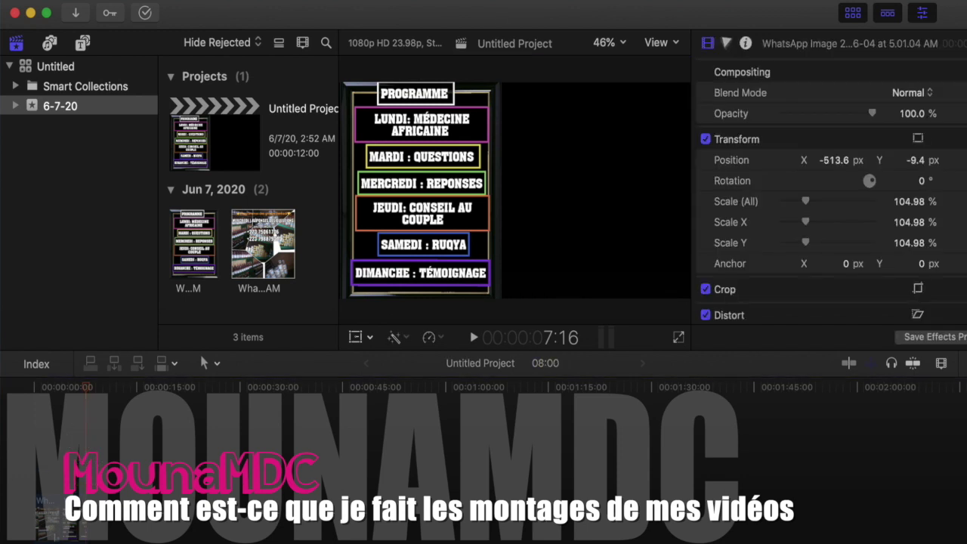
# Connect the PROGRAMME image above its clip again and transform it to the right half of the frame, about X 371.2 px, Y 3.7 px
pyautogui.moveTo(963, 219); pyautogui.dragTo(89, 433)
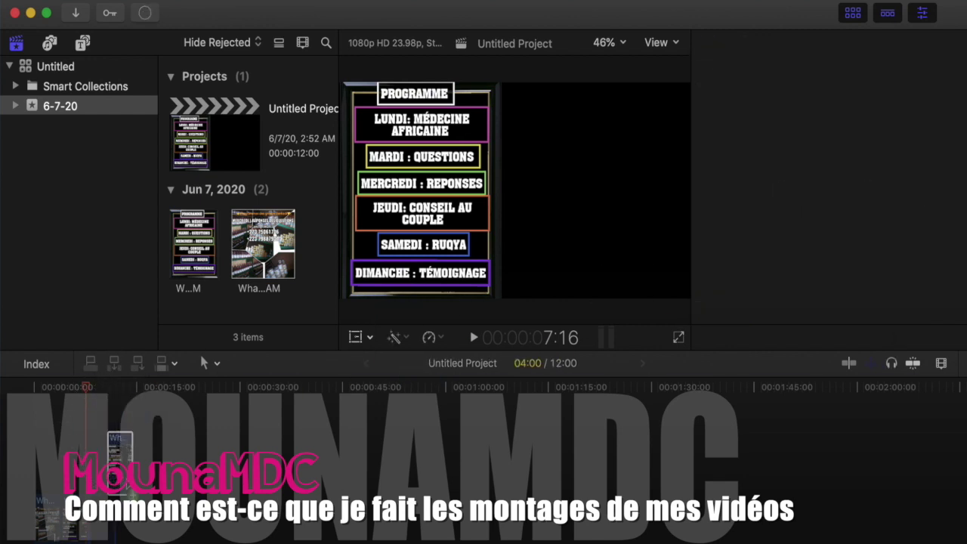
pyautogui.moveTo(110, 521); pyautogui.dragTo(93, 418)
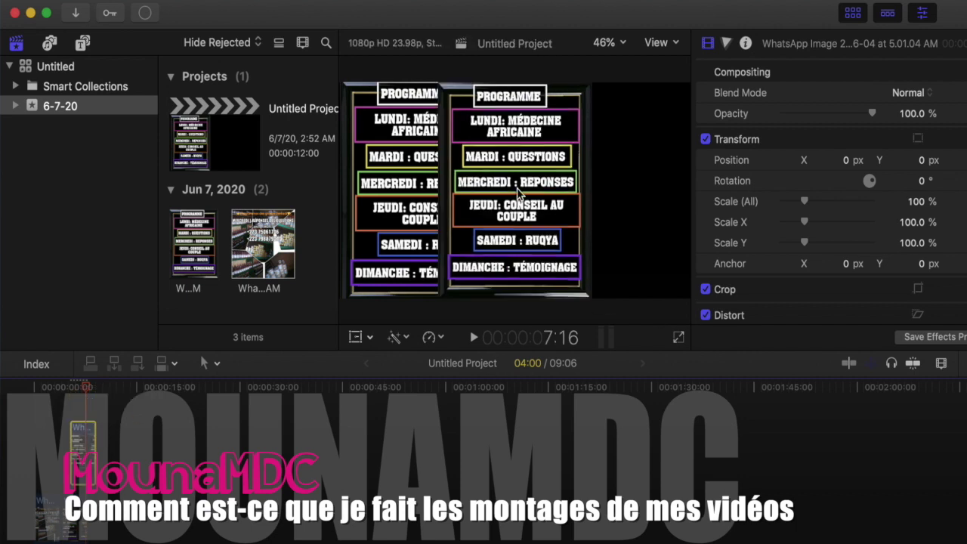
pyautogui.click(205, 363)
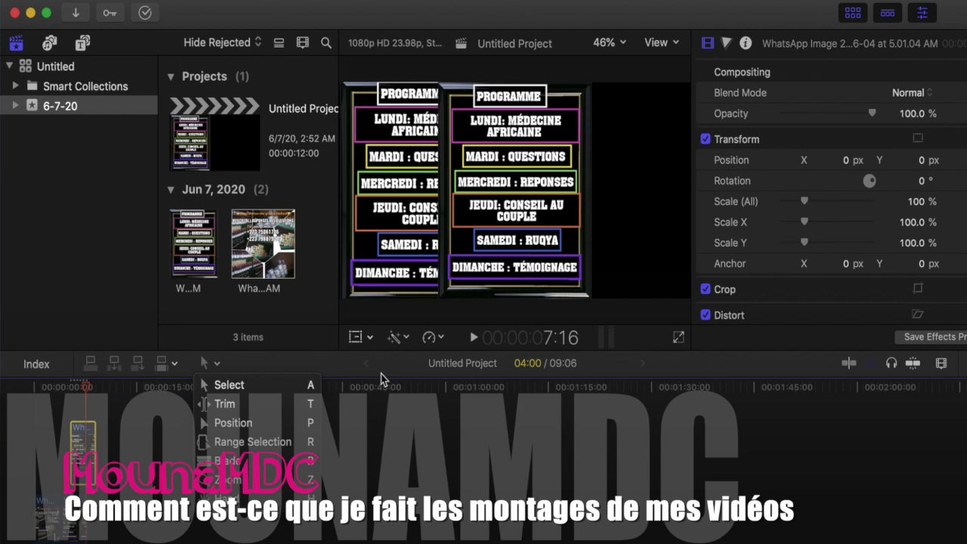
pyautogui.click(381, 416)
pyautogui.click(370, 338)
pyautogui.click(388, 359)
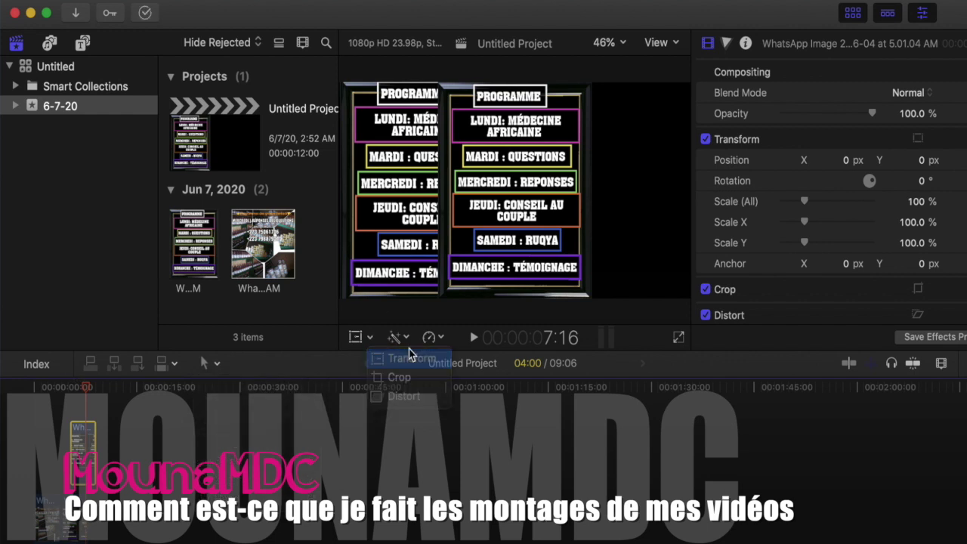
pyautogui.moveTo(532, 209); pyautogui.dragTo(597, 206)
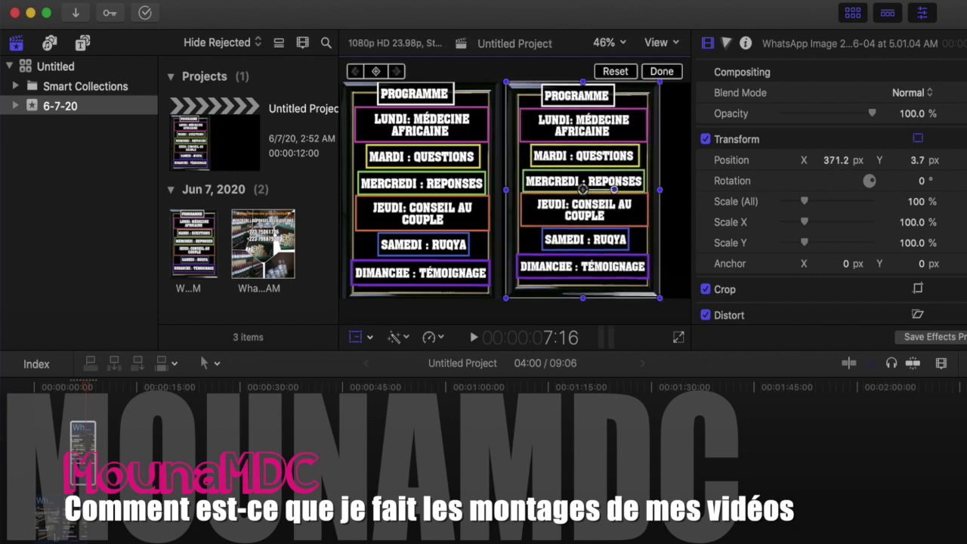
pyautogui.click(660, 71)
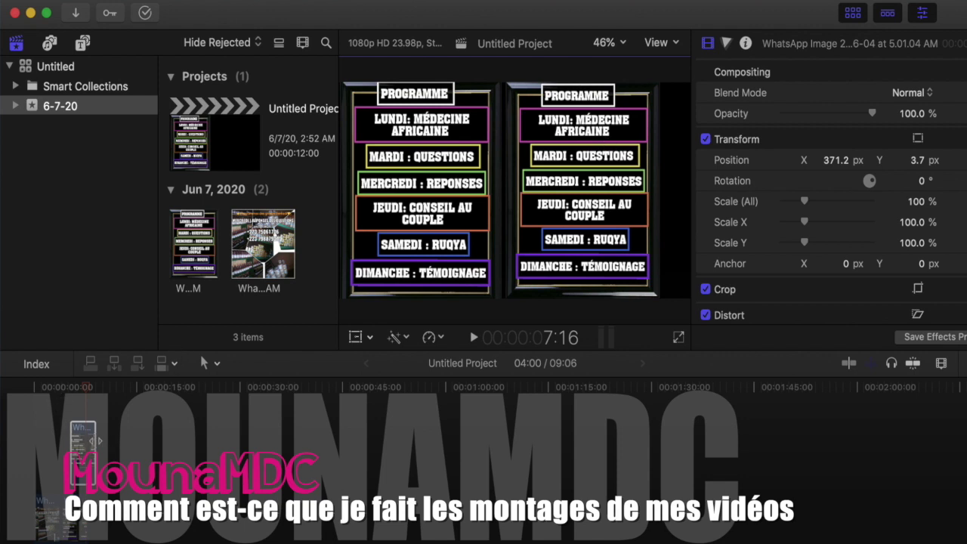
# Fit the timeline in view and extend the ends of both PROGRAMME clips to about the 14-second mark
pyautogui.click(89, 432)
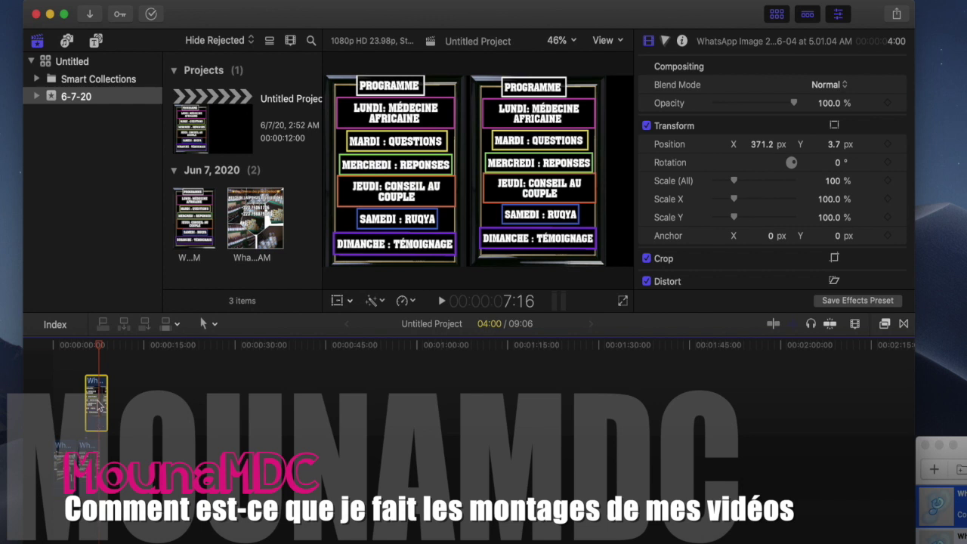
pyautogui.hotkey('shift', 'z')
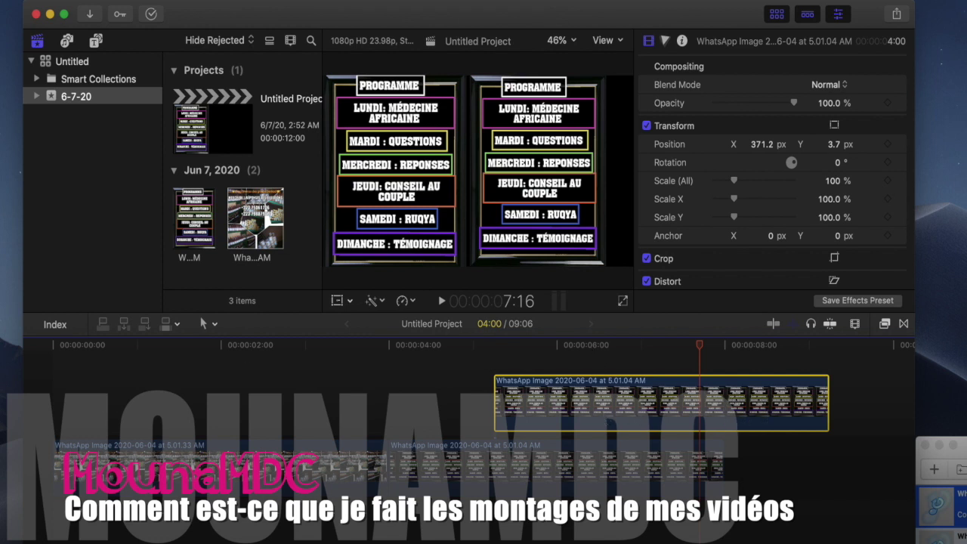
pyautogui.moveTo(828, 399); pyautogui.dragTo(861, 400)
pyautogui.moveTo(344, 472); pyautogui.dragTo(869, 470)
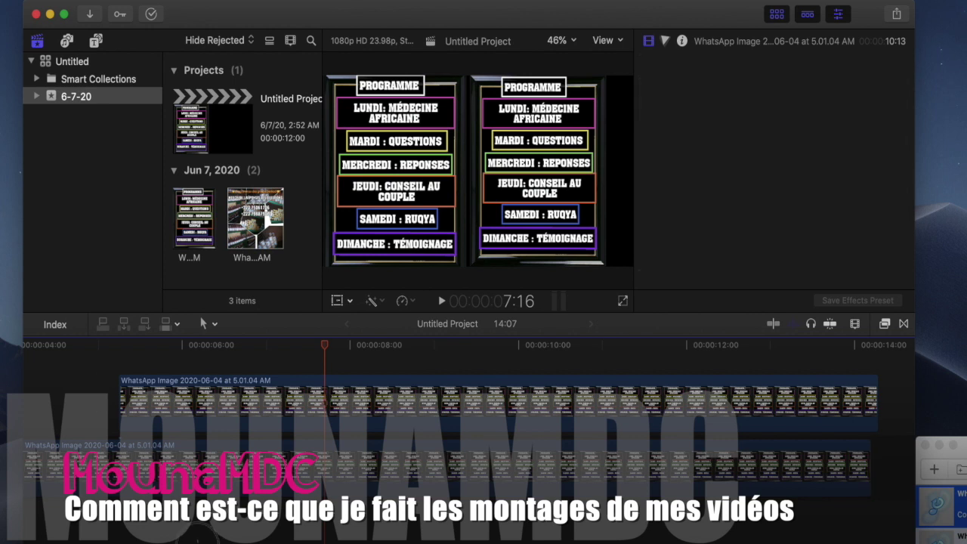
# Play the project from the beginning to check the side-by-side images
pyautogui.hscroll(-5, 247, 536)
pyautogui.click(57, 400)
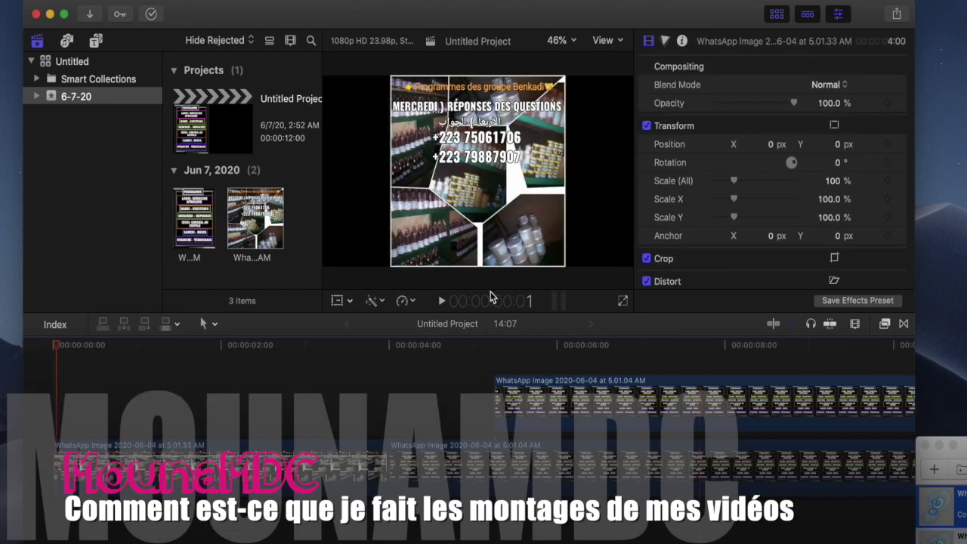
pyautogui.click(444, 300)
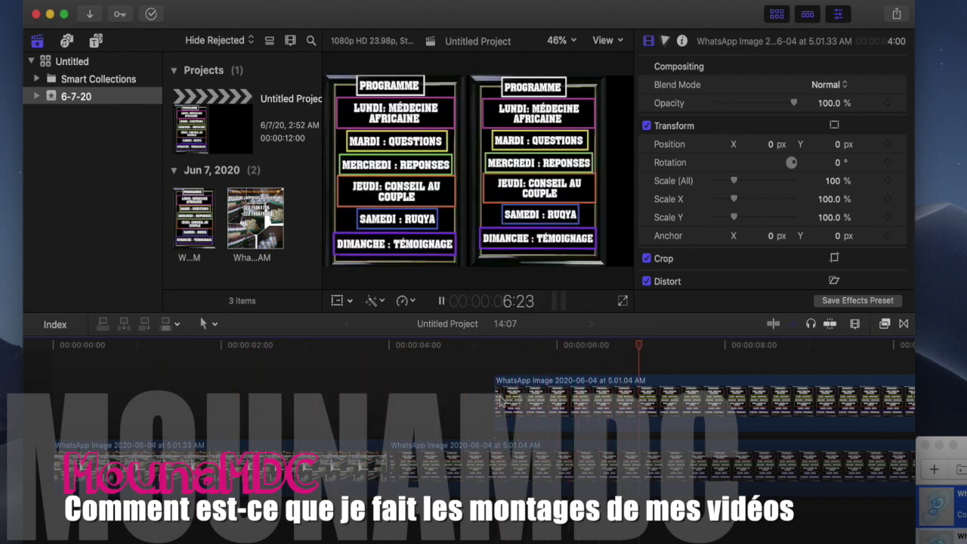
# Extend the upper PROGRAMME clip's start to the 4-second mark and trim its end to match the clip below
pyautogui.moveTo(495, 395); pyautogui.dragTo(390, 413)
pyautogui.click(370, 386)
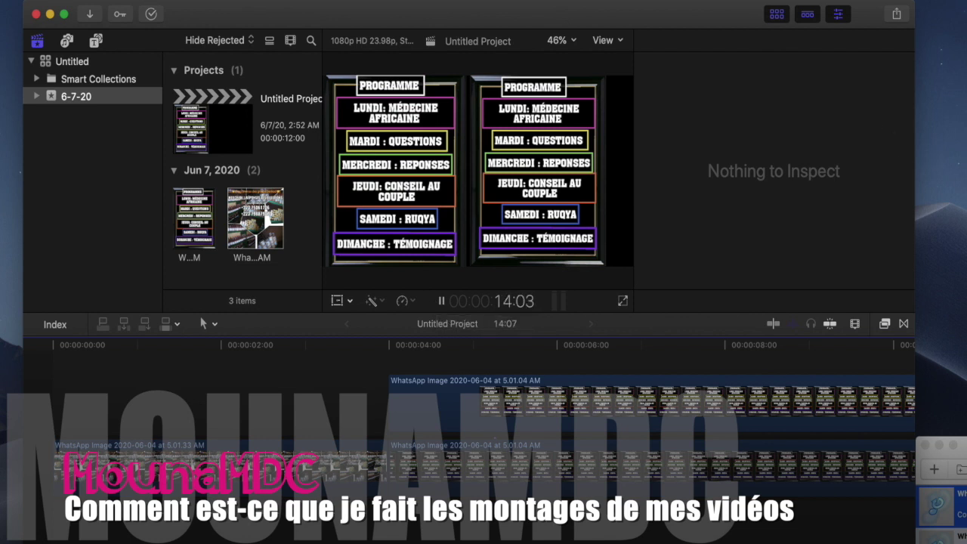
pyautogui.moveTo(463, 392)
pyautogui.mouseDown()
pyautogui.moveTo(473, 393)
pyautogui.moveTo(456, 393)
pyautogui.mouseUp()
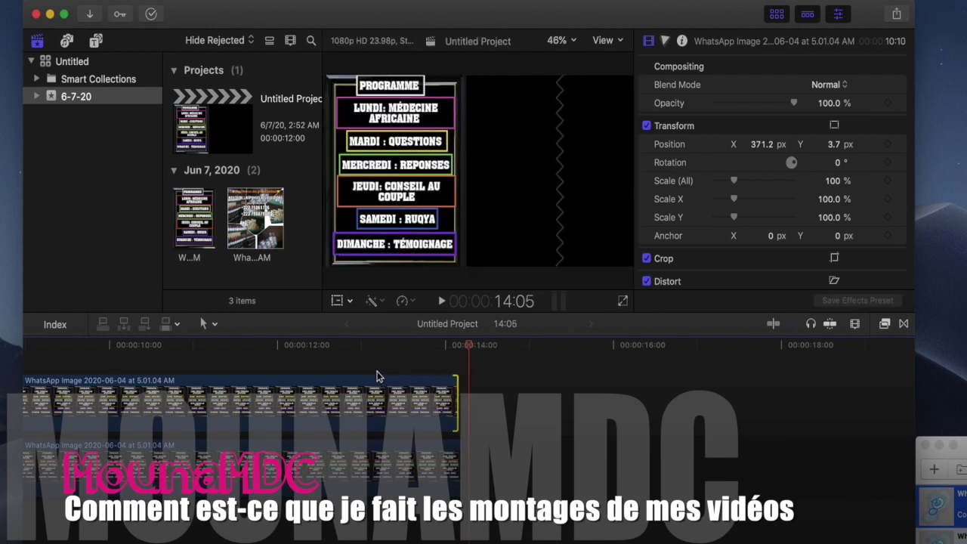
pyautogui.click(368, 368)
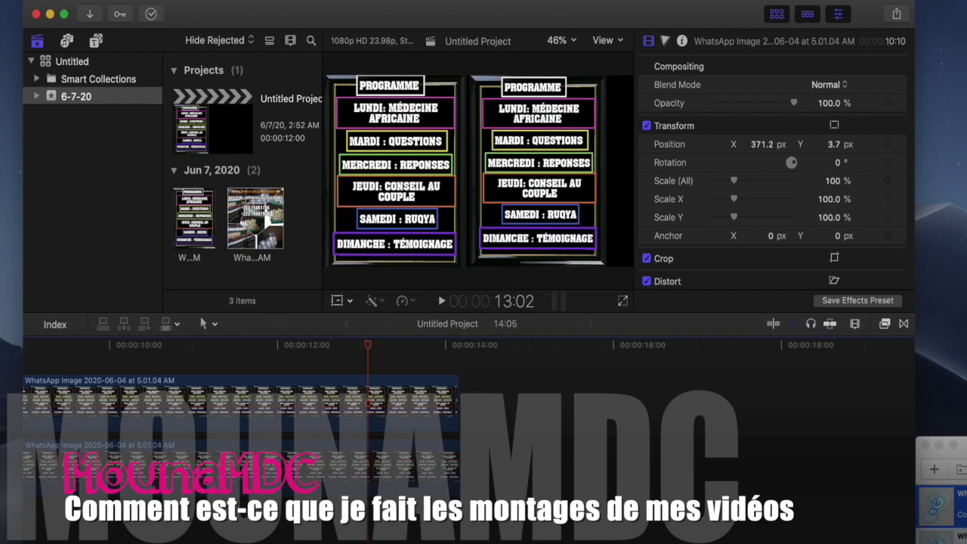
pyautogui.press('super+Tab')
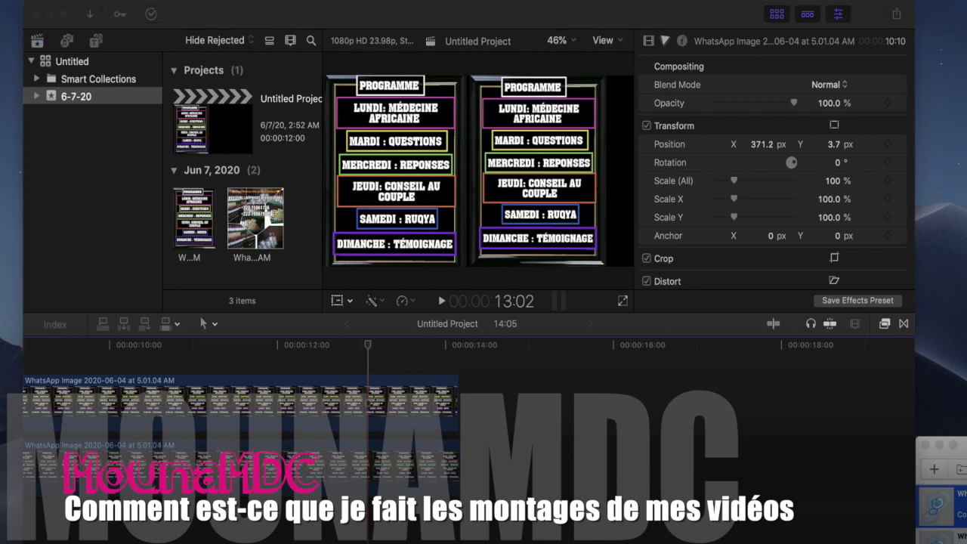
# Append the Notebook Lesson and MEMORIES_PHO images and the four Presentation images from Downloads after the PROGRAMME clip
pyautogui.moveTo(940, 508); pyautogui.dragTo(606, 445)
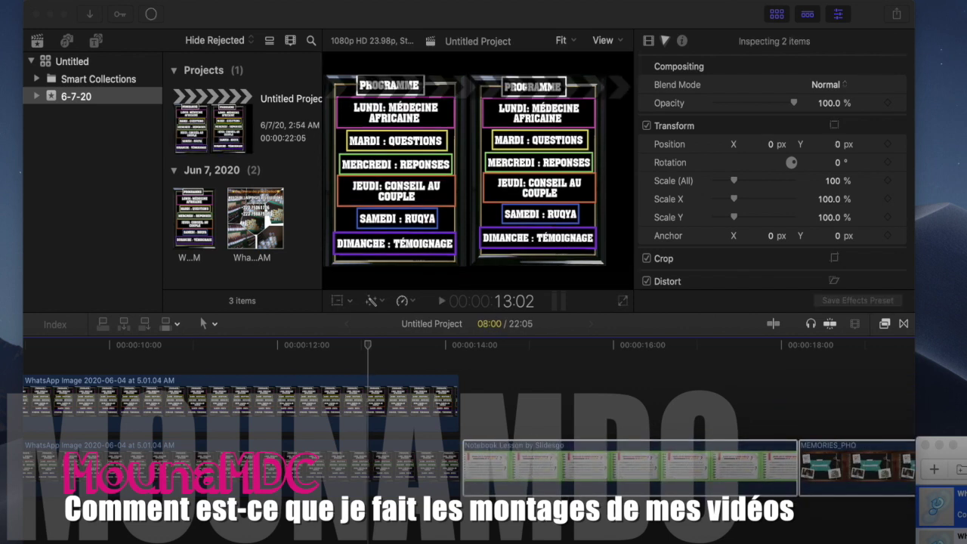
pyautogui.moveTo(963, 370); pyautogui.dragTo(882, 383)
pyautogui.moveTo(963, 391); pyautogui.dragTo(962, 418)
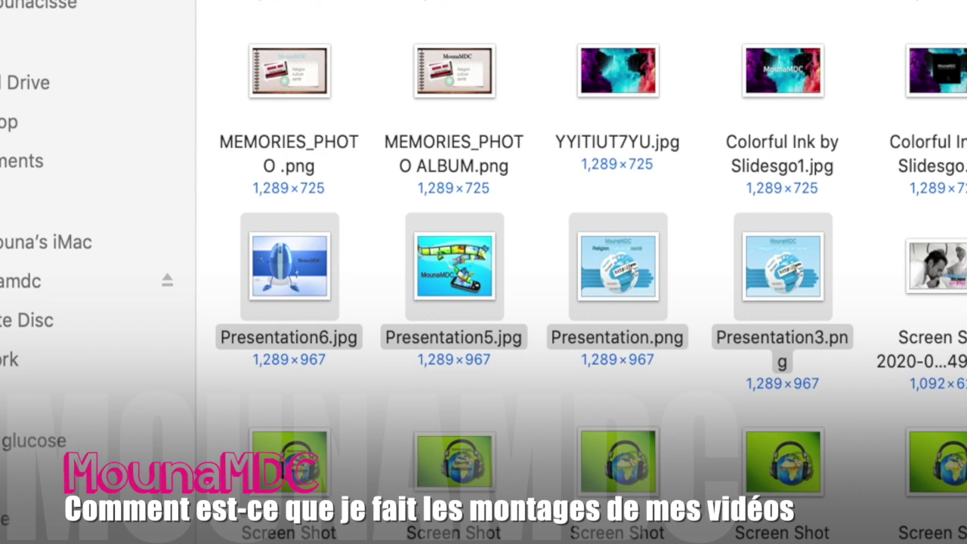
pyautogui.click(354, 400)
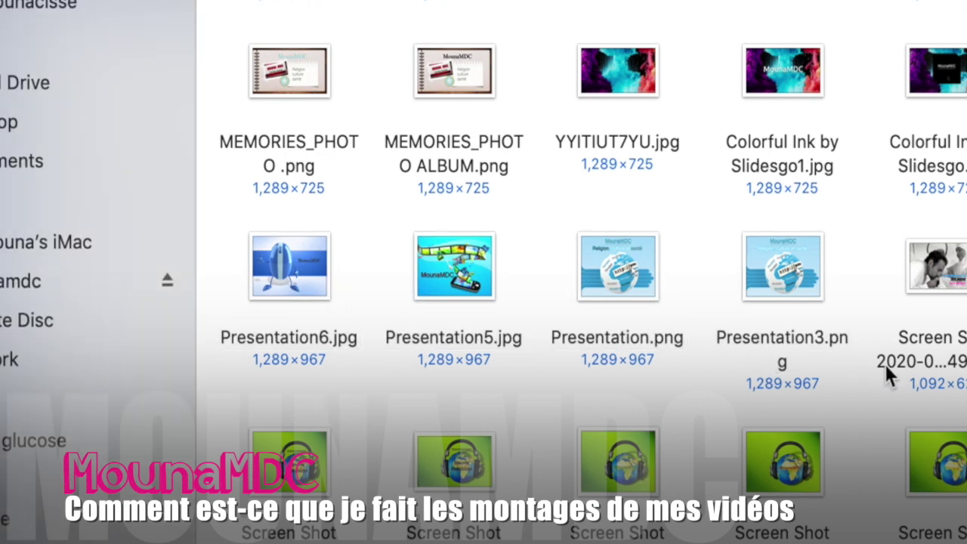
pyautogui.click(840, 376)
pyautogui.moveTo(840, 383); pyautogui.dragTo(289, 258)
pyautogui.scroll(-1, 289, 257)
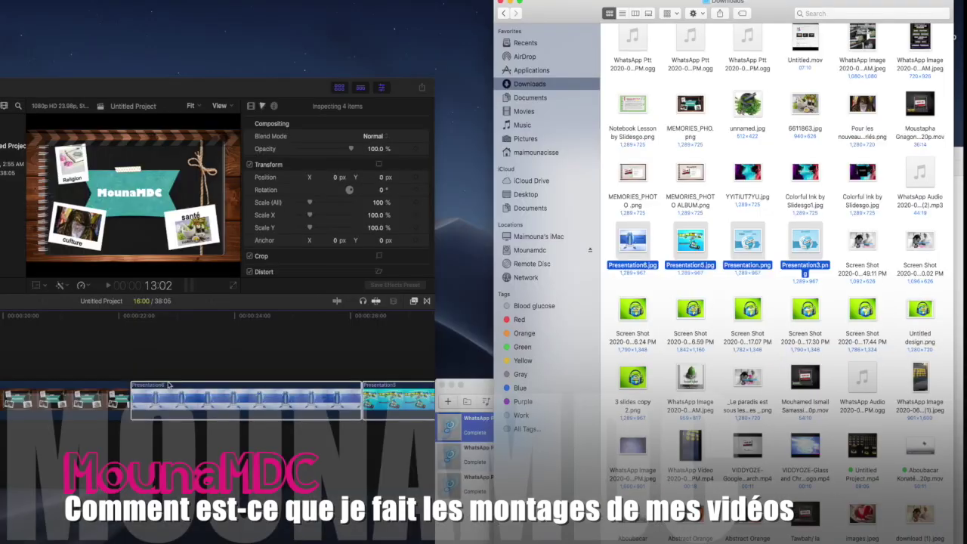
# Enlarge the Presentation6 image of the blue mouse with Transform so it fills the frame's width
pyautogui.click(217, 360)
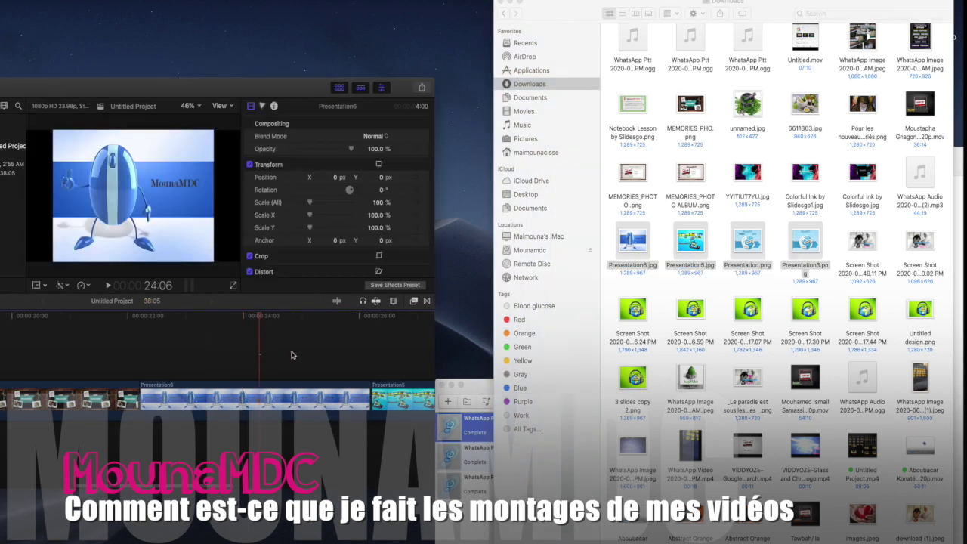
pyautogui.hscroll(-1, 348, 351)
pyautogui.click(263, 397)
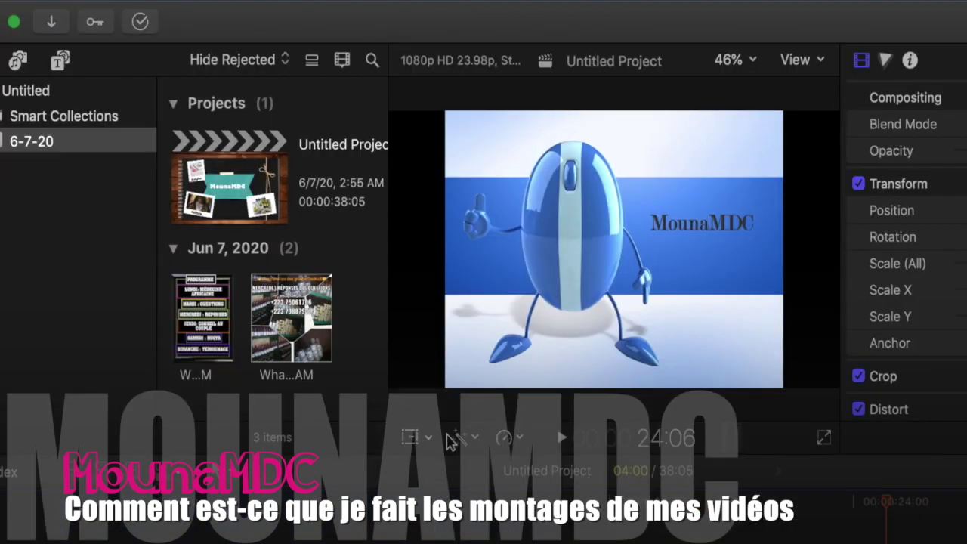
pyautogui.click(425, 438)
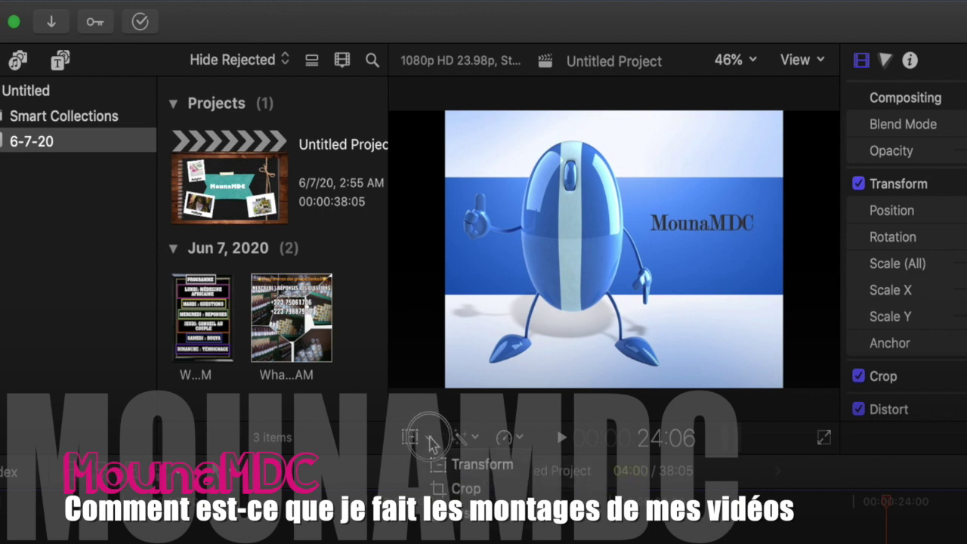
pyautogui.click(476, 464)
pyautogui.moveTo(445, 387); pyautogui.dragTo(394, 399)
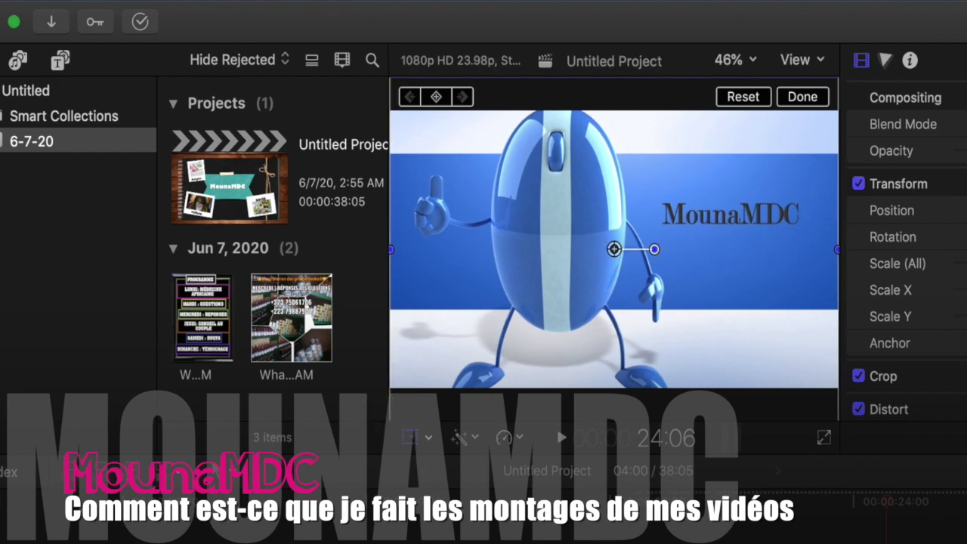
# Enlarge the Presentation5 film-strip image to the frame's full width and finish the transform
pyautogui.click(689, 468)
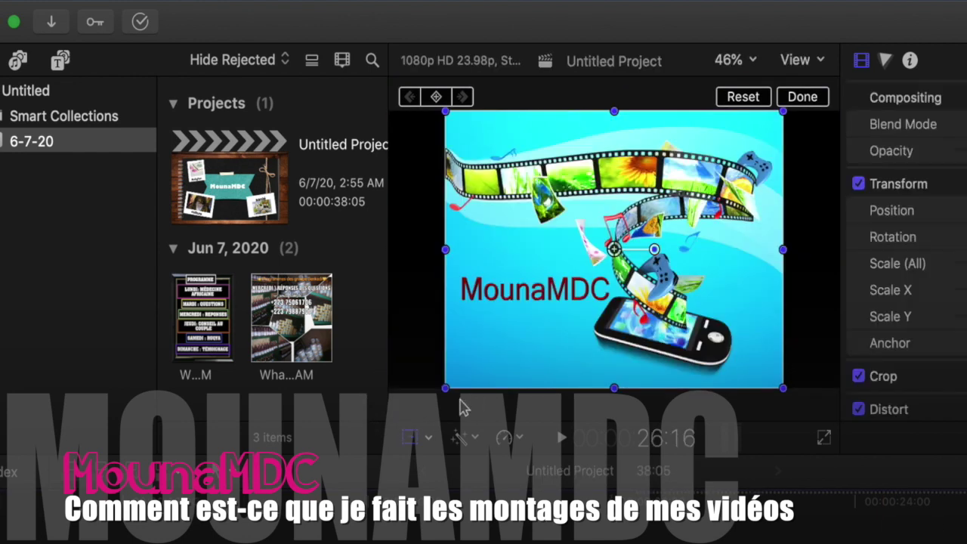
pyautogui.moveTo(446, 390); pyautogui.dragTo(388, 388)
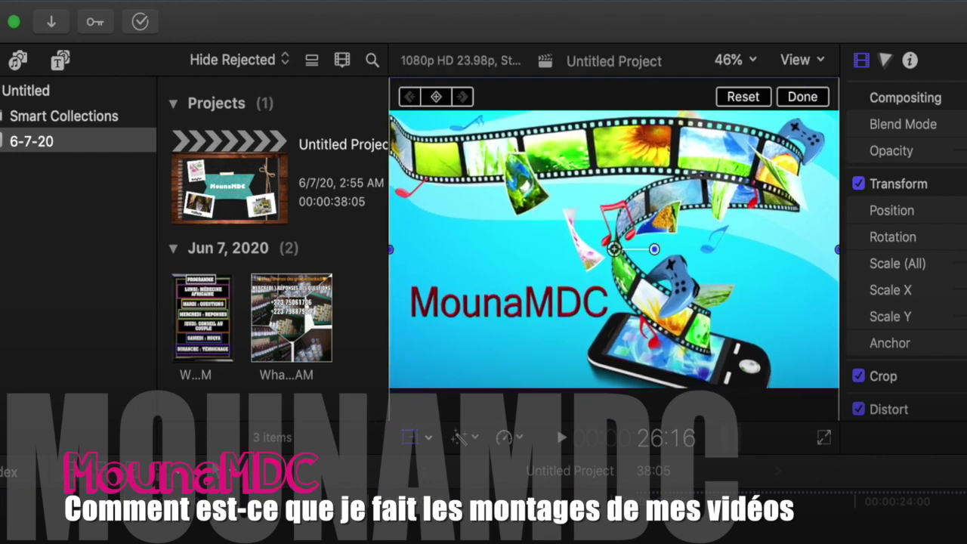
pyautogui.hscroll(5, 484, 513)
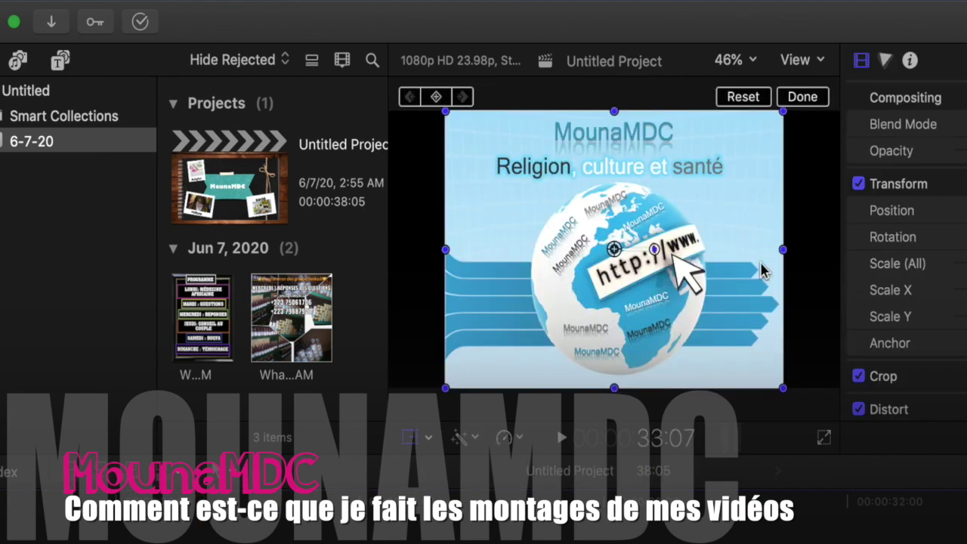
pyautogui.click(804, 99)
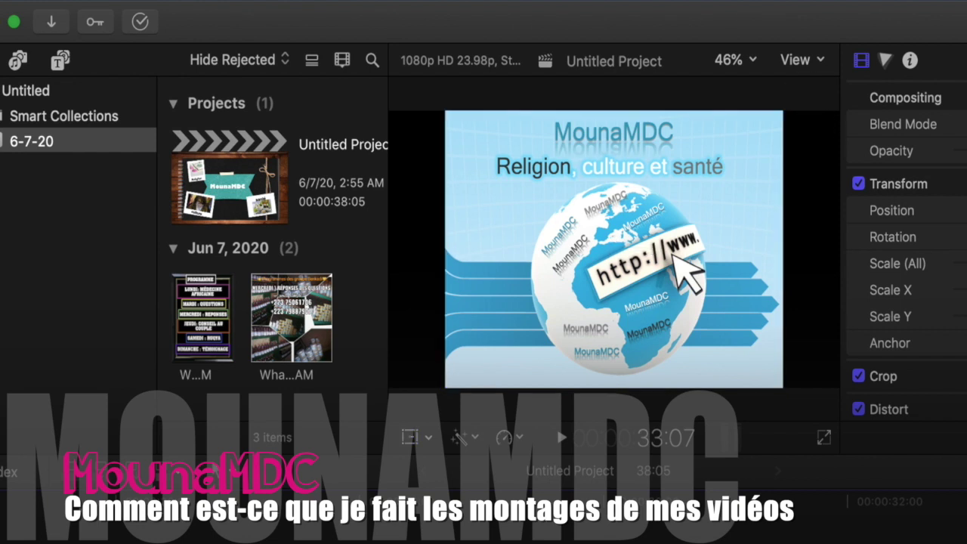
# Replace the last Presentation clip with three green Screen Shot images of the globe with headphones from Downloads
pyautogui.hscroll(5, 528, 521)
pyautogui.press('Delete')
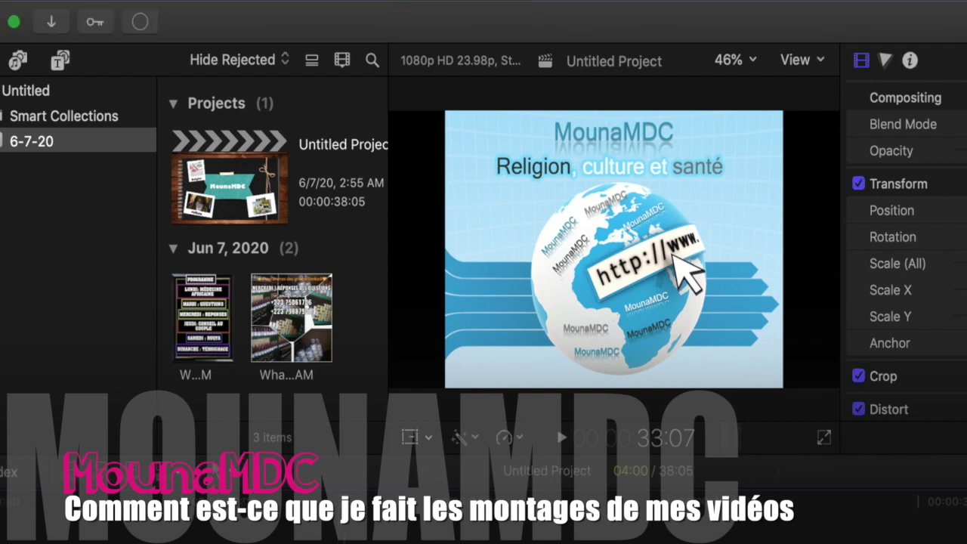
pyautogui.press('Down')
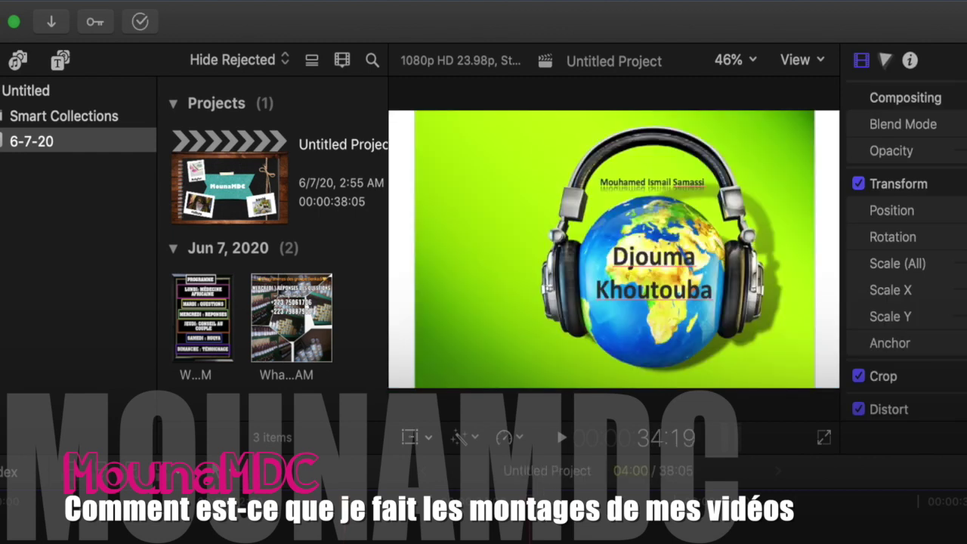
pyautogui.press('Delete')
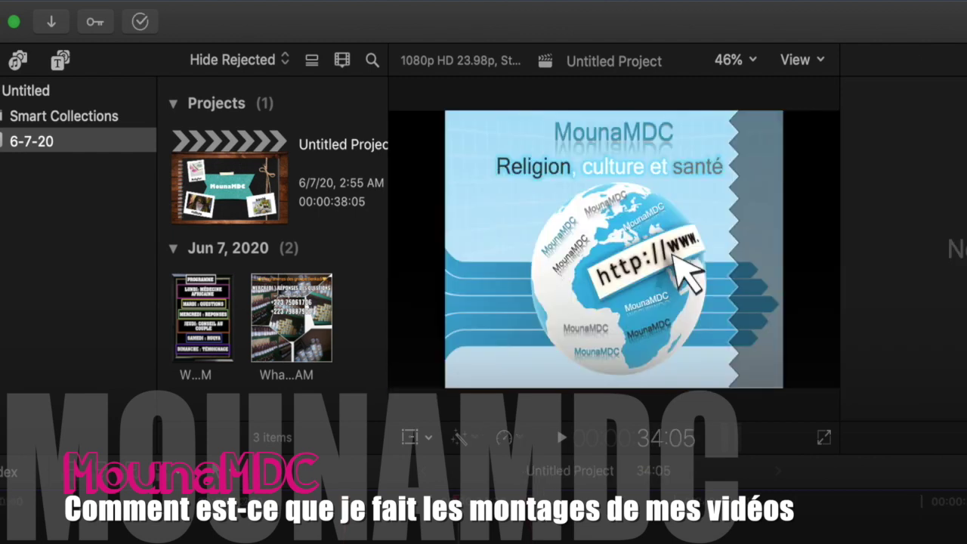
pyautogui.press('super+z')
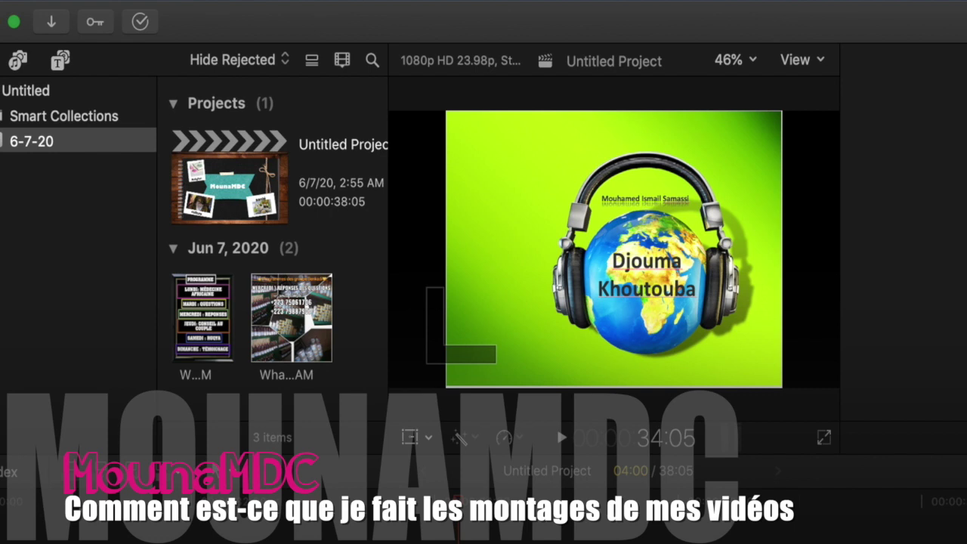
pyautogui.press('Delete')
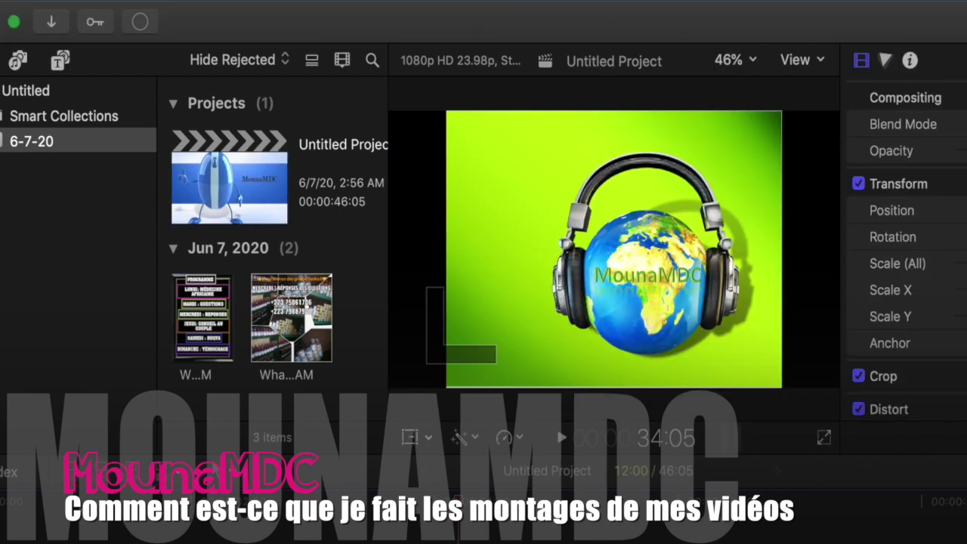
# Enlarge the first green headphone-globe image with Transform to nearly the frame's full width, shifting it slightly
pyautogui.click(657, 529)
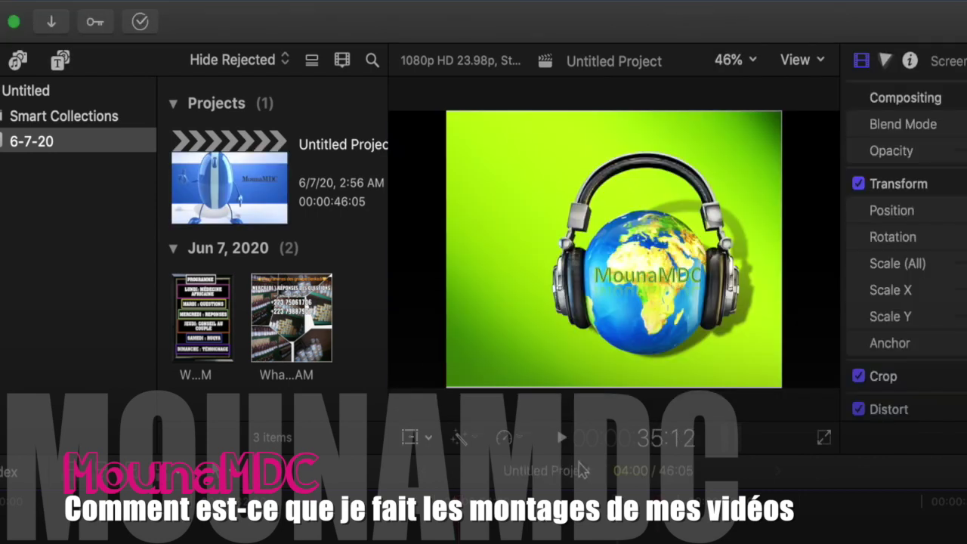
pyautogui.click(470, 438)
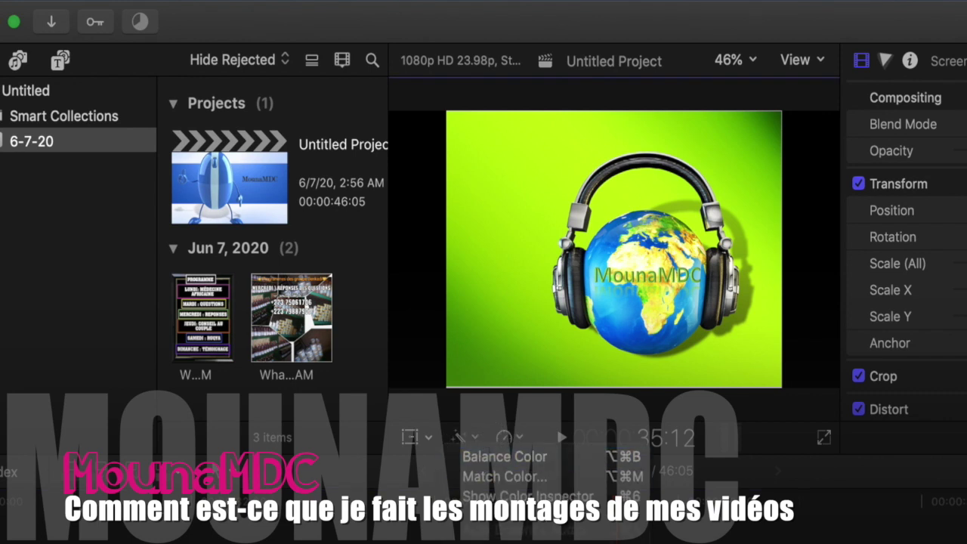
pyautogui.press('Escape')
pyautogui.click(428, 441)
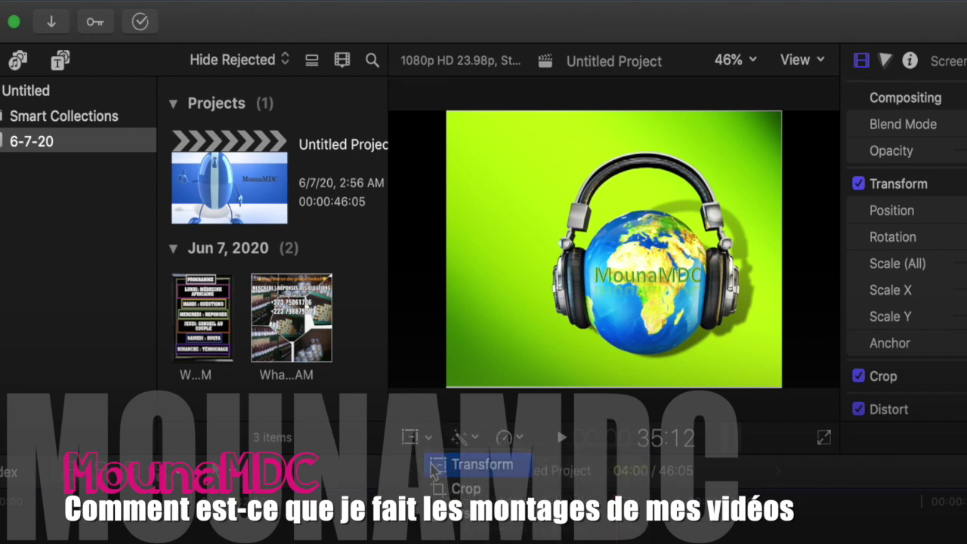
pyautogui.click(433, 465)
pyautogui.moveTo(447, 389); pyautogui.dragTo(395, 393)
pyautogui.moveTo(481, 332); pyautogui.dragTo(482, 337)
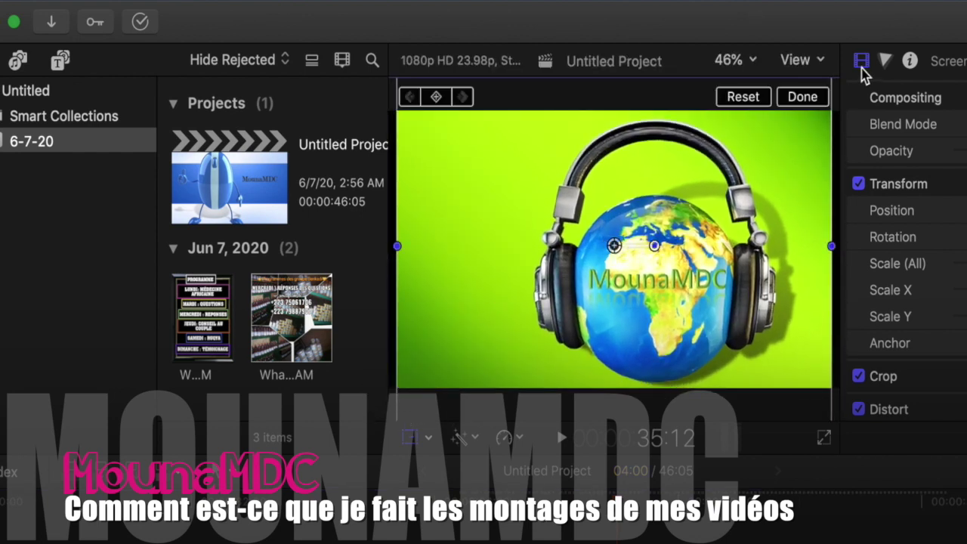
pyautogui.click(806, 99)
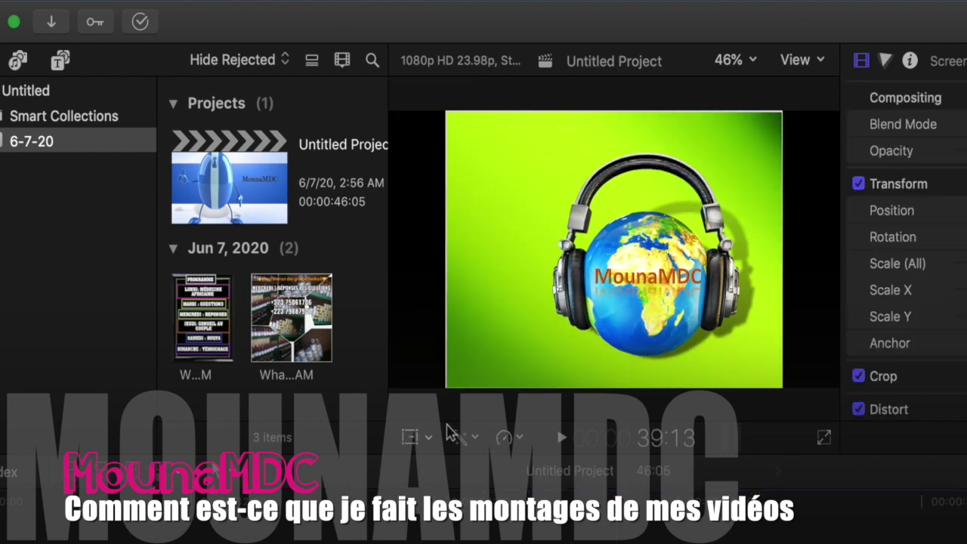
# Enlarge the second headphone-globe image to nearly the frame's full width and delete the third one
pyautogui.click(453, 436)
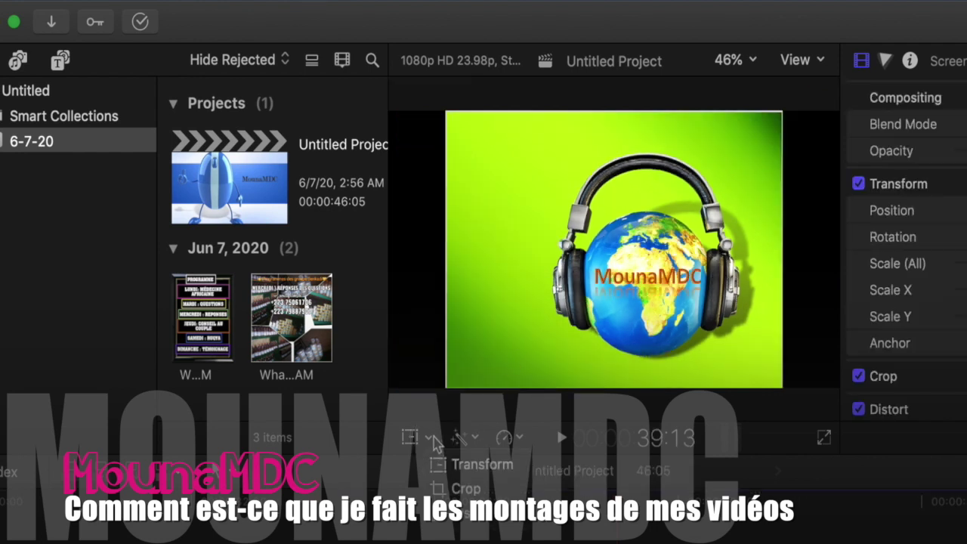
pyautogui.click(427, 461)
pyautogui.moveTo(447, 388); pyautogui.dragTo(403, 395)
pyautogui.click(808, 97)
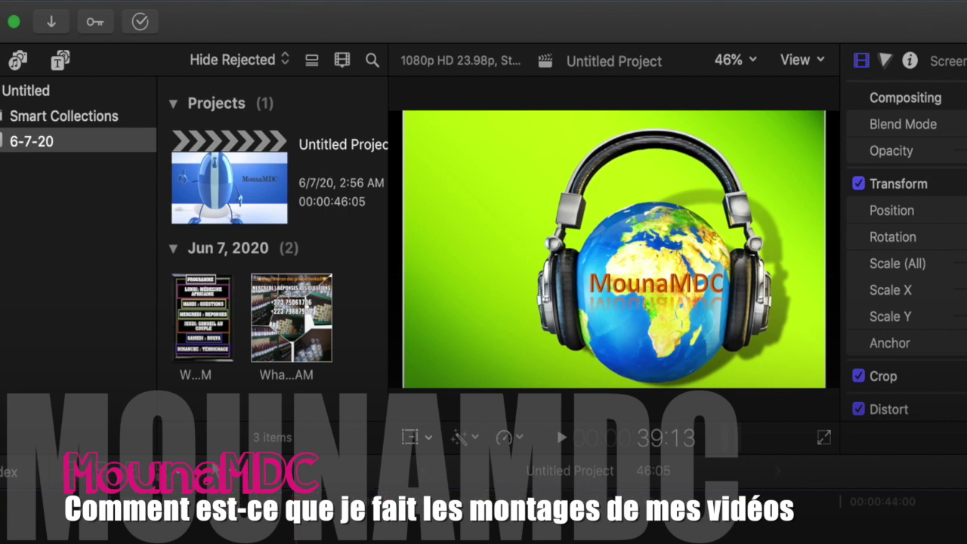
pyautogui.press('Delete')
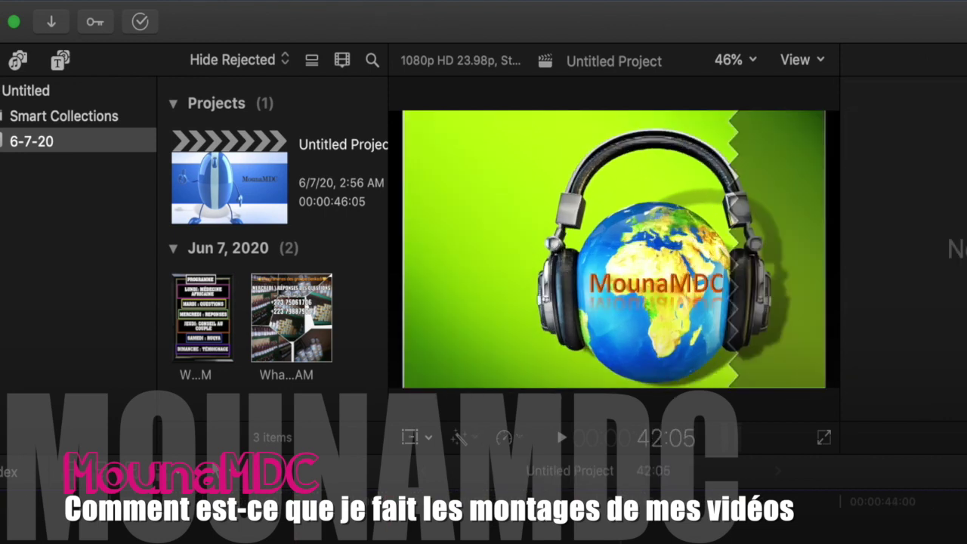
# Show the converted MP3 files from MediaHuman Audio Converter and add all three below the images at the project's start
pyautogui.click(3, 522)
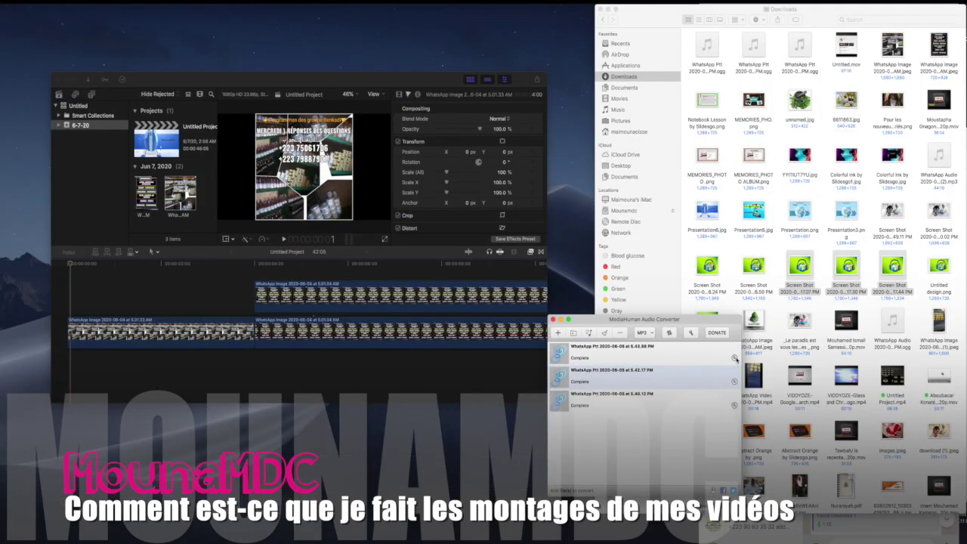
pyautogui.click(734, 358)
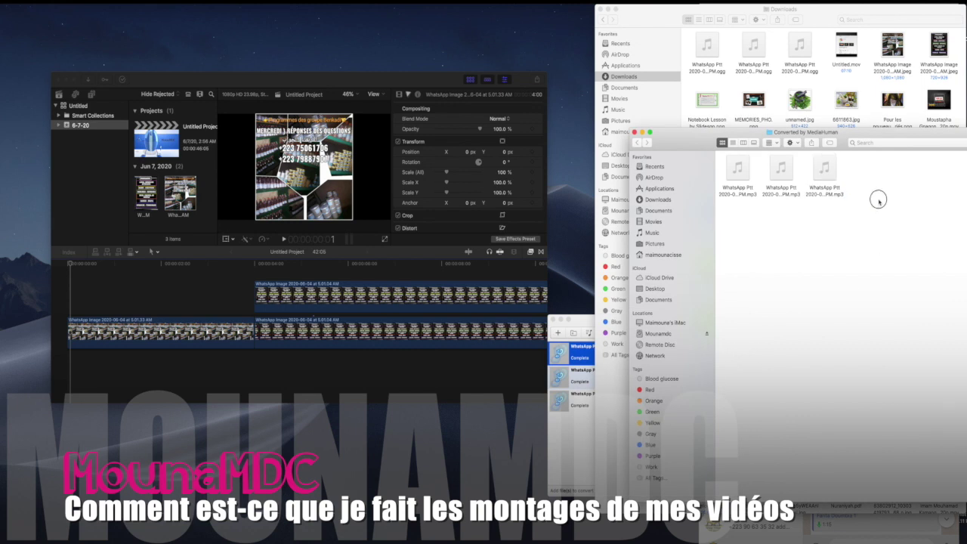
pyautogui.moveTo(893, 205); pyautogui.dragTo(68, 370)
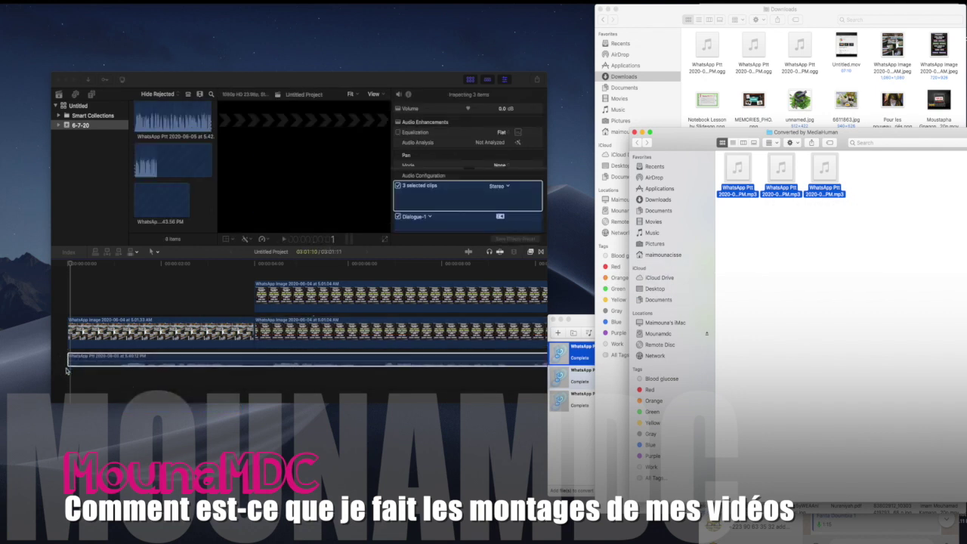
# Play the project from the beginning to check the images with the voice audio
pyautogui.click(69, 304)
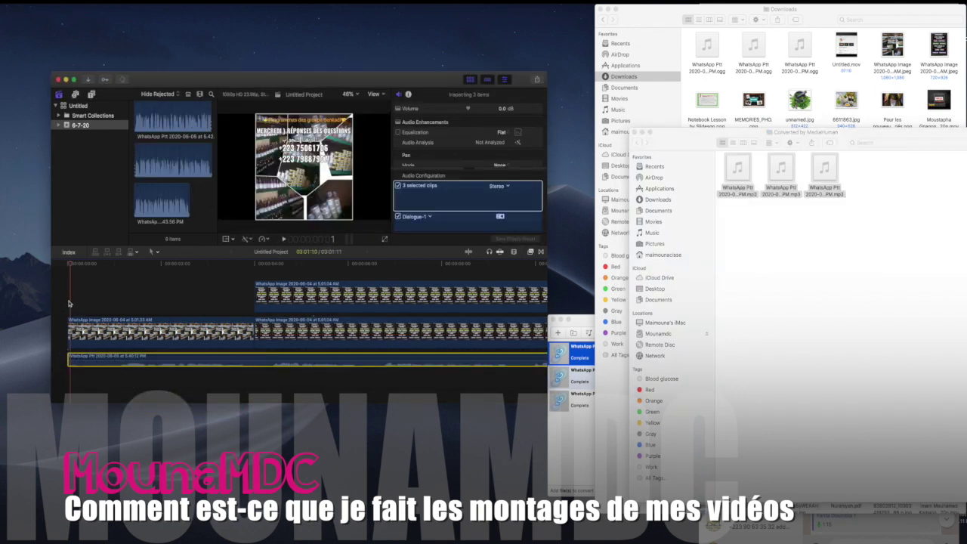
pyautogui.click(66, 305)
pyautogui.click(284, 239)
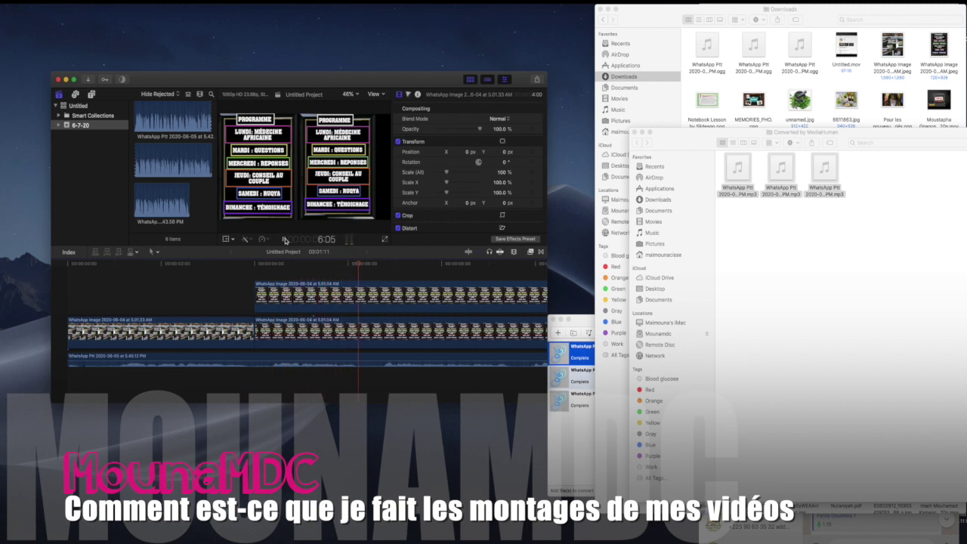
pyautogui.click(239, 300)
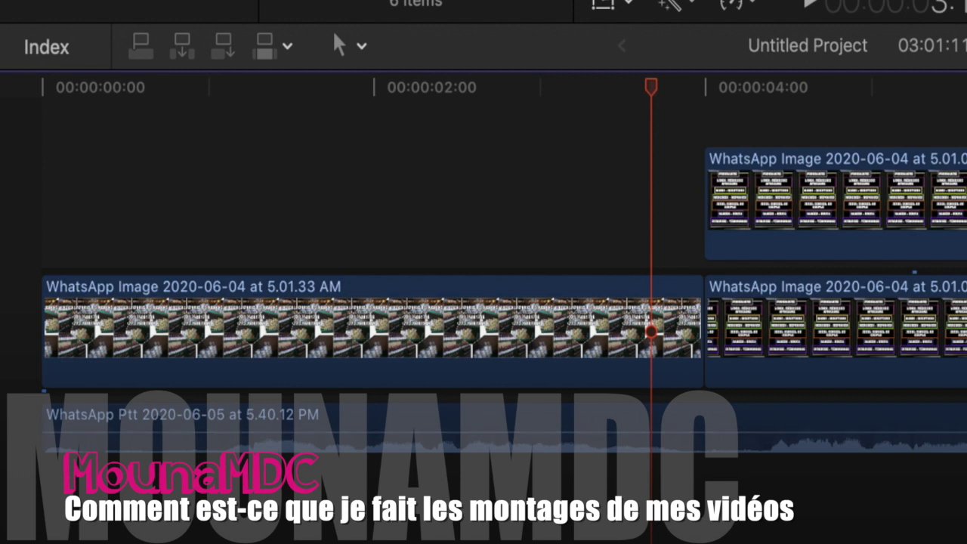
# Add a one-second transition at the start of the first image clip and another between it and the PROGRAMME clip
pyautogui.moveTo(785, 250); pyautogui.dragTo(47, 315)
pyautogui.moveTo(959, 362); pyautogui.dragTo(658, 345)
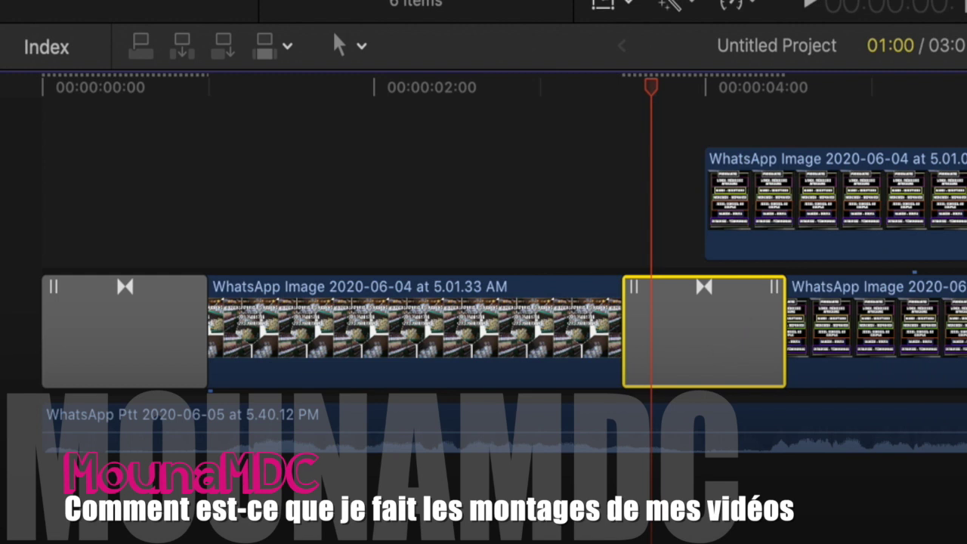
pyautogui.press('shift+super+a')
# Add a one-second transition between the MEMORIES_PHO and Presentation6 clips
pyautogui.hscroll(10, 483, 271)
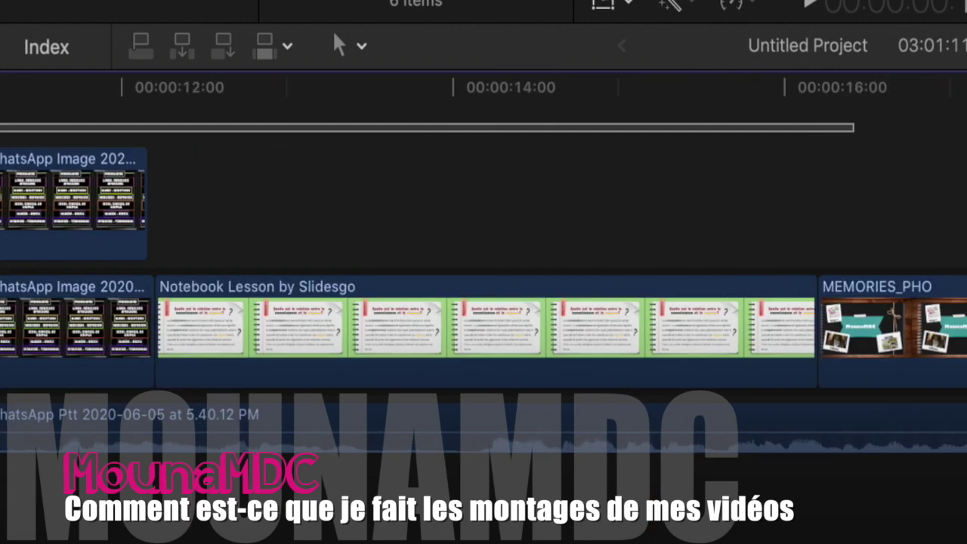
pyautogui.hscroll(15, 483, 302)
pyautogui.moveTo(959, 363); pyautogui.dragTo(729, 339)
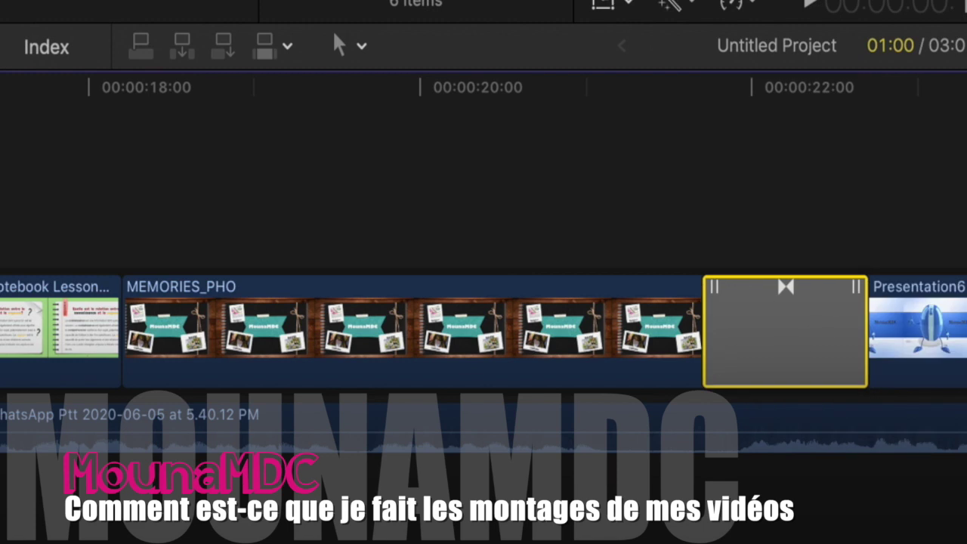
pyautogui.press('super+minus')
pyautogui.press('super+minus')
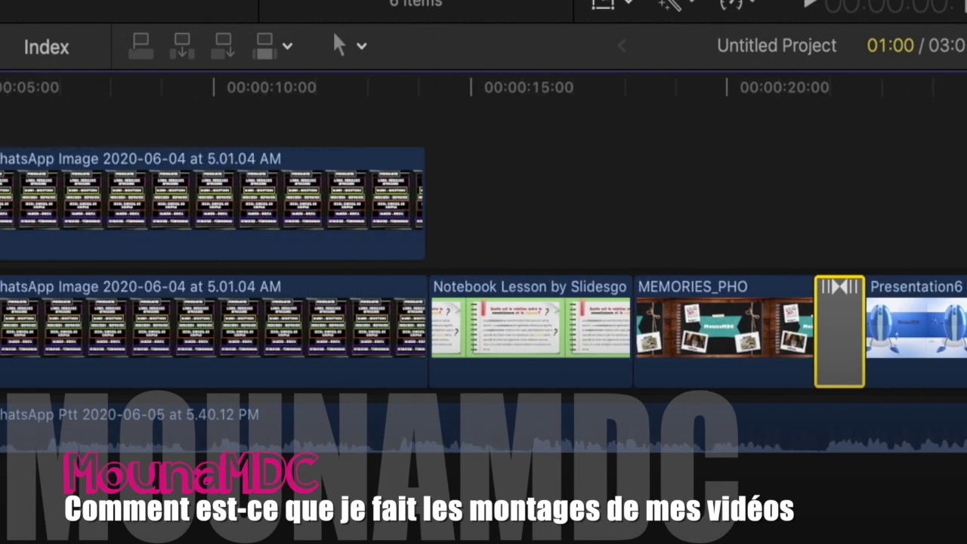
# Check the project's end by playing a short passage under the last voice clip
pyautogui.press('super+minus')
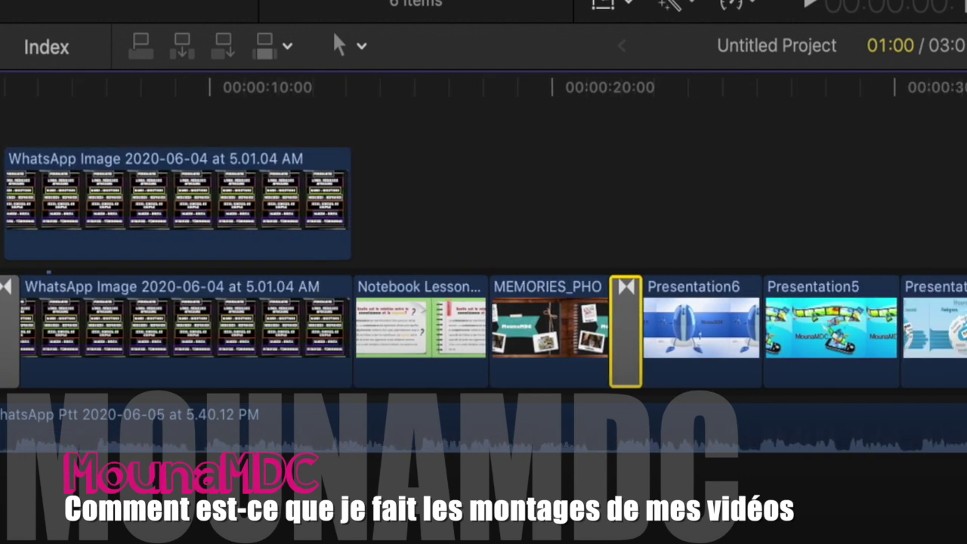
pyautogui.press('super+minus')
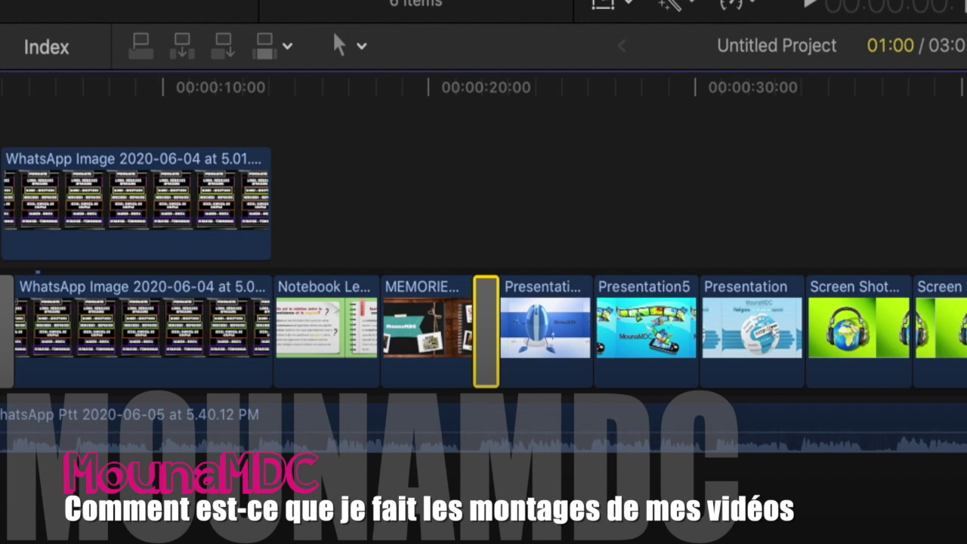
pyautogui.press('super+shift+a')
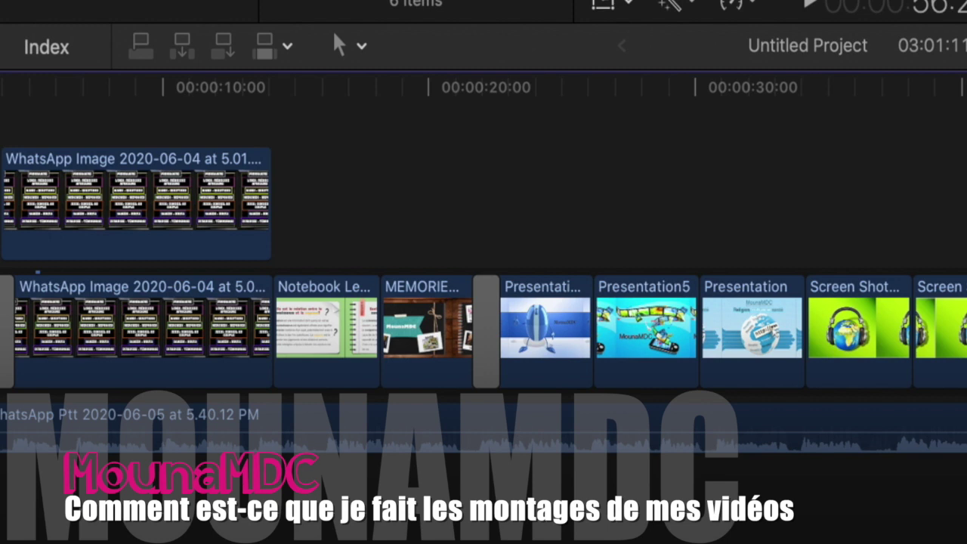
pyautogui.hscroll(20, 483, 264)
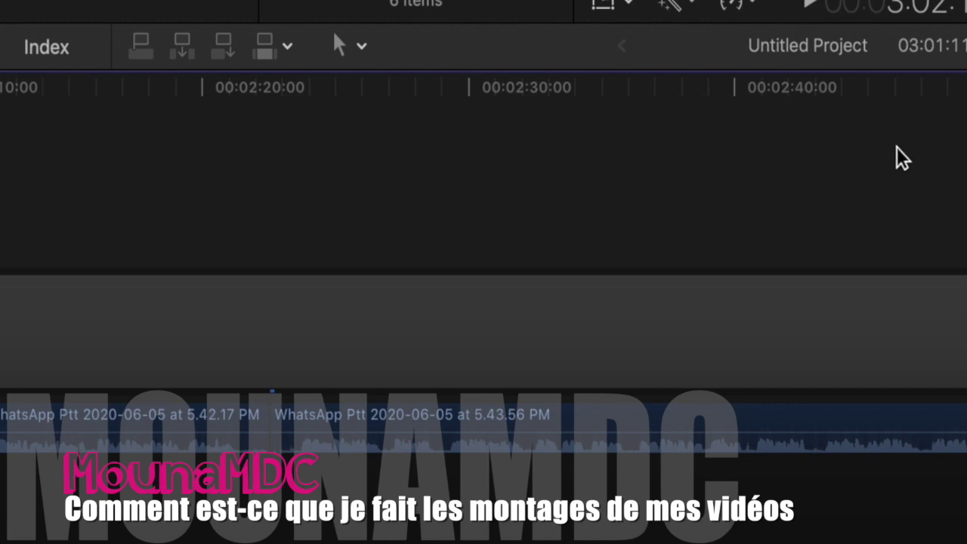
pyautogui.click(858, 217)
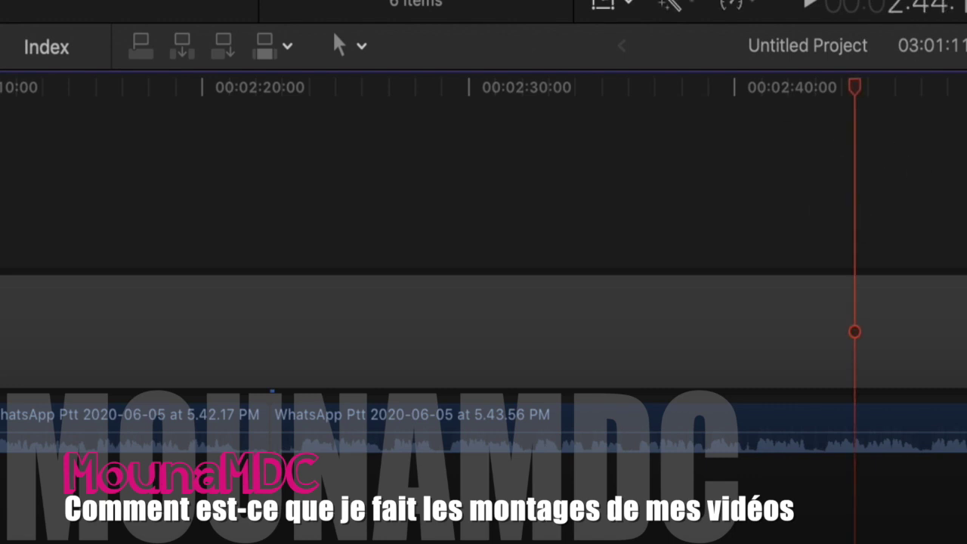
pyautogui.press('space')
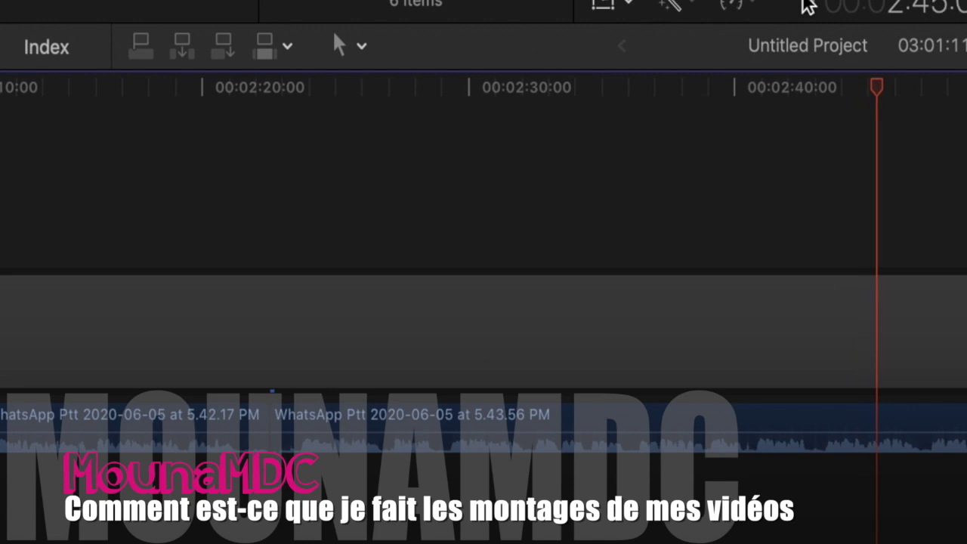
pyautogui.click(810, 6)
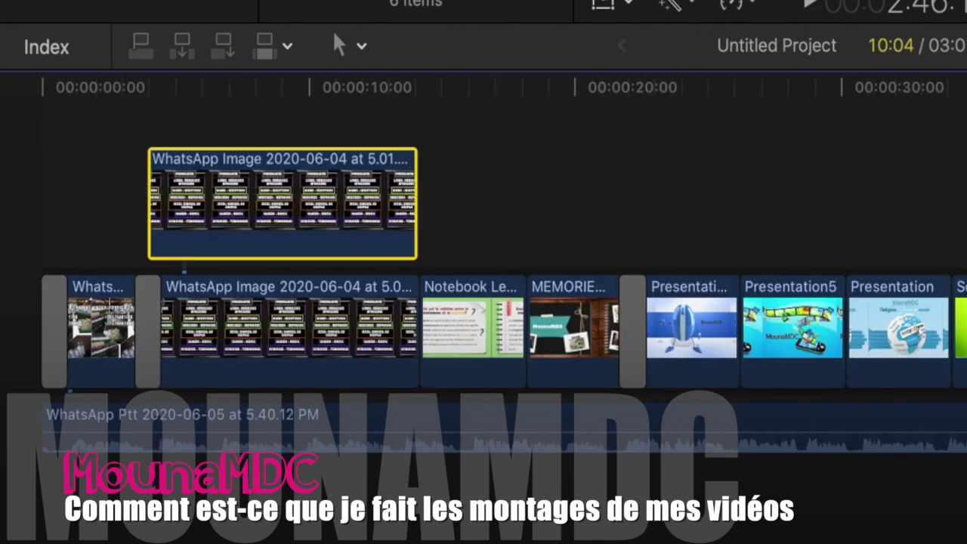
# Check the Notebook Lesson and MEMORIES_PHO clips and the join between Presentation6 and Presentation5 with the playhead
pyautogui.click(563, 188)
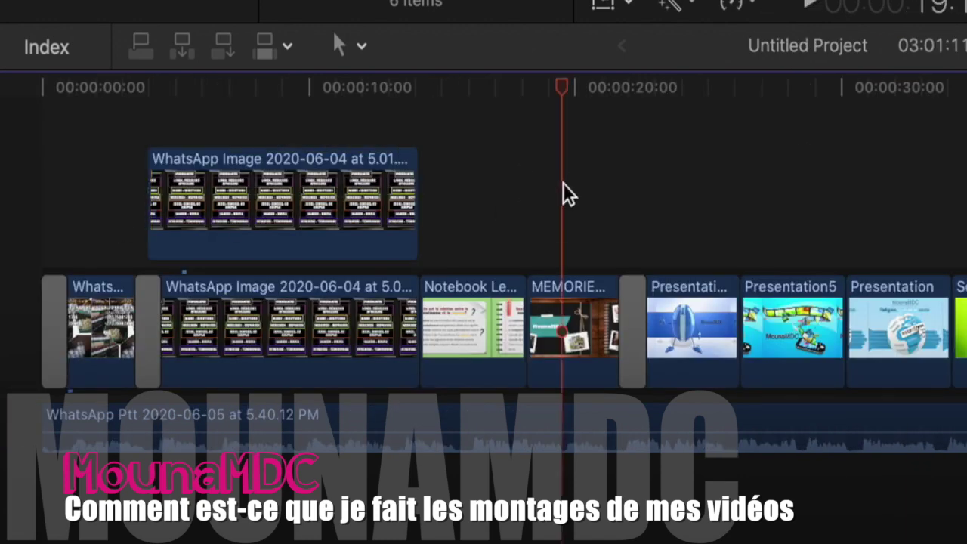
pyautogui.click(478, 214)
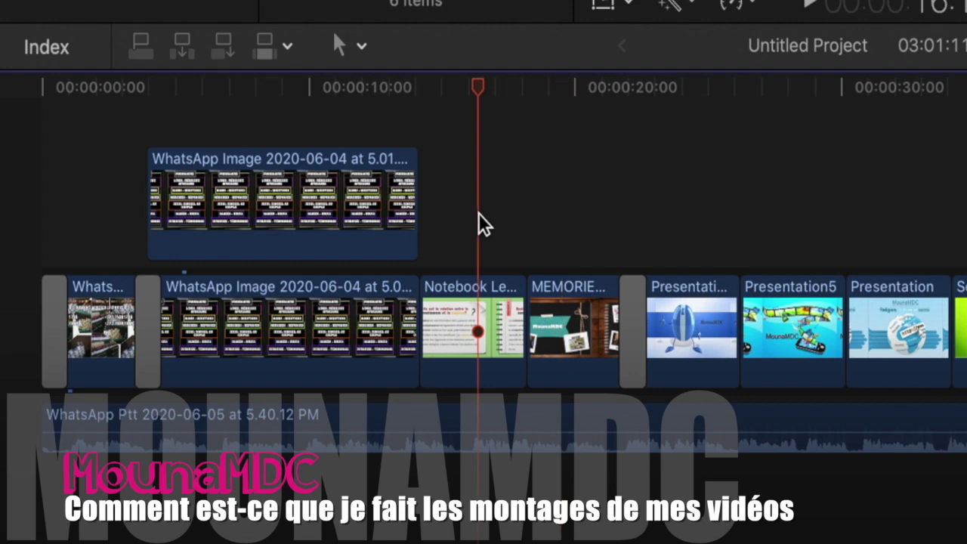
pyautogui.click(595, 235)
pyautogui.click(741, 213)
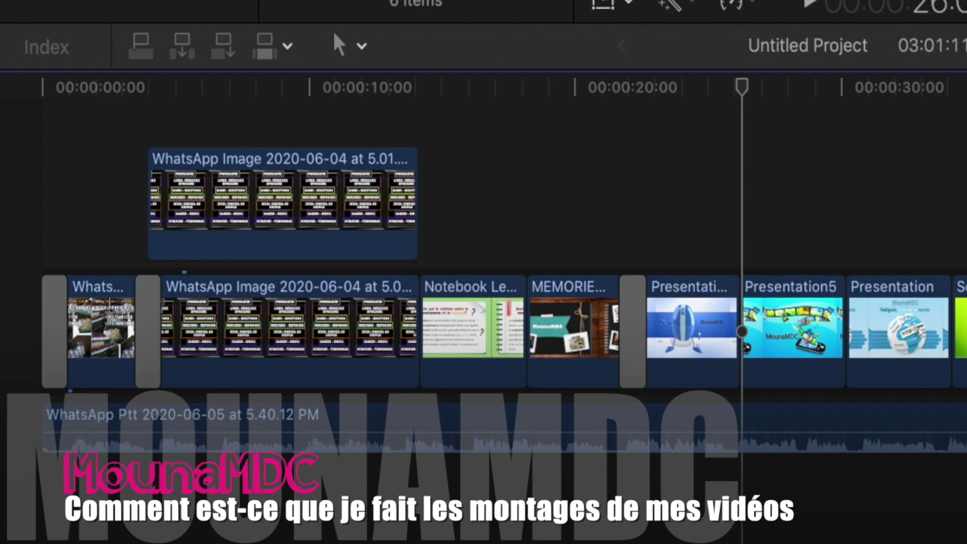
# Insert the VIDDYOZE-Glass and Chrome Logo clip at the project's start and detach its audio
pyautogui.click(211, 522)
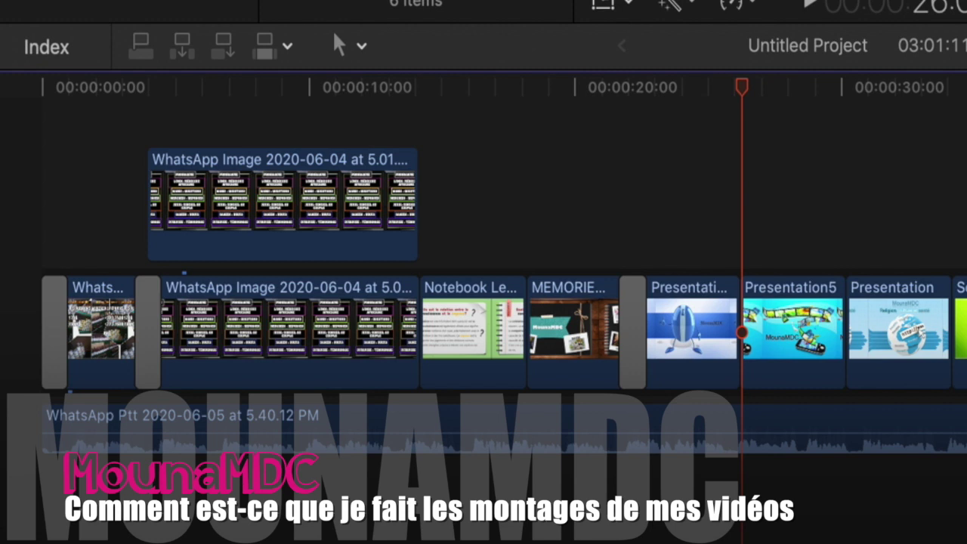
pyautogui.moveTo(610, 8); pyautogui.dragTo(37, 307)
pyautogui.rightClick(130, 323)
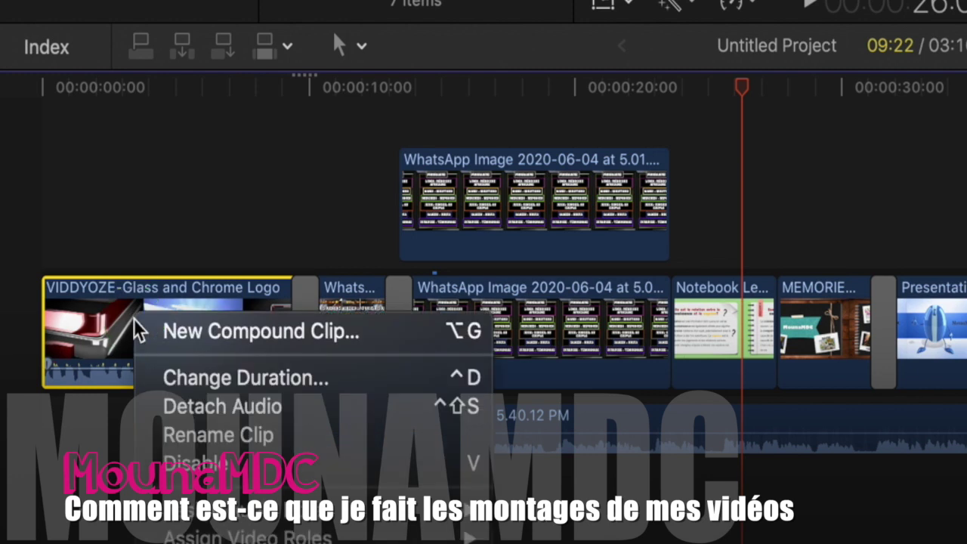
pyautogui.click(244, 412)
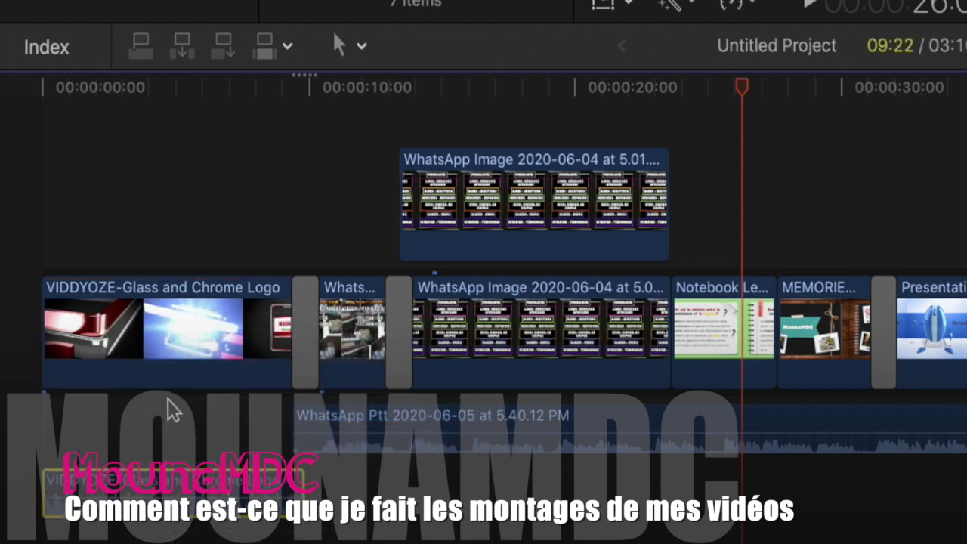
# Play the logo intro from the project's start and delete it together with its detached audio
pyautogui.click(28, 229)
pyautogui.click(812, 7)
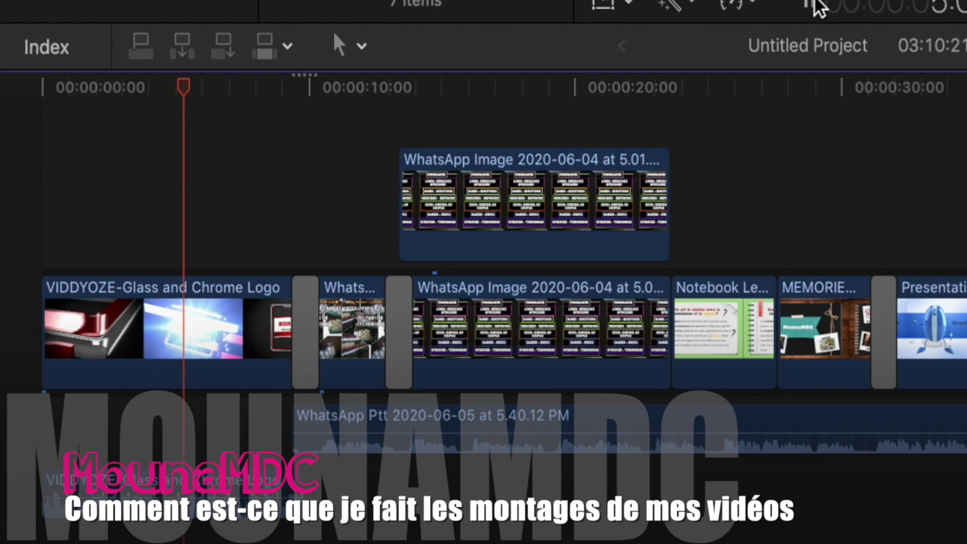
pyautogui.click(813, 6)
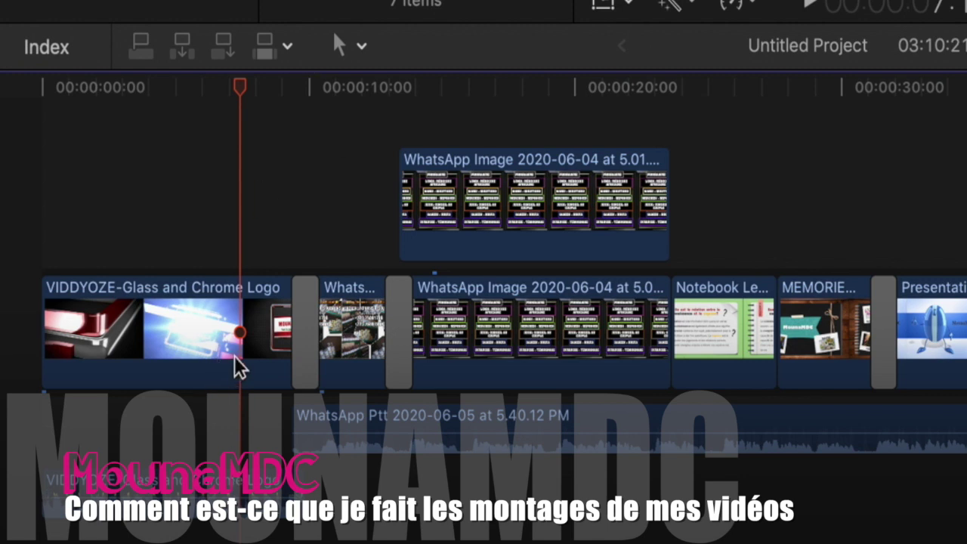
pyautogui.click(134, 327)
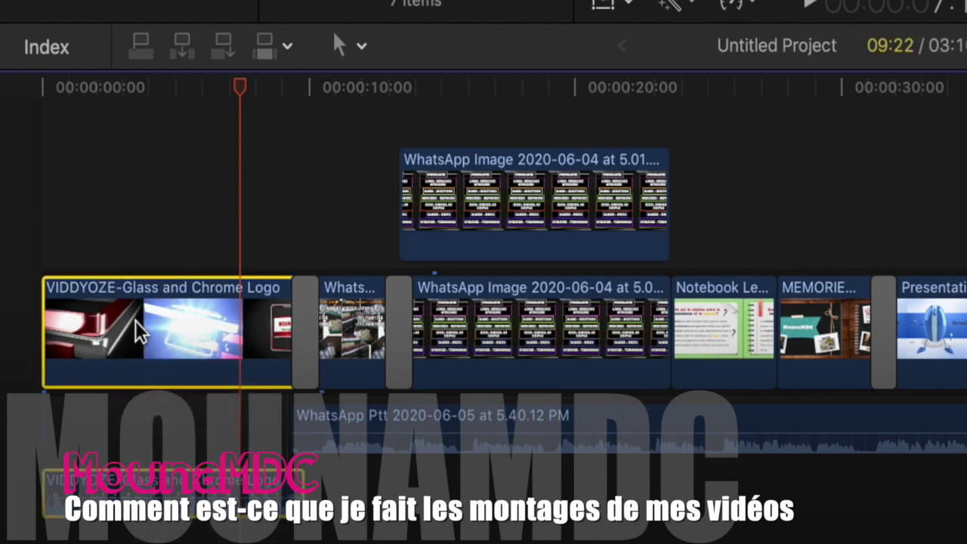
pyautogui.press('Delete')
# Place the VIDDYOZE-Glass and Chrome Logo clip before the first image, detach its audio and delete that audio
pyautogui.moveTo(957, 521); pyautogui.dragTo(42, 302)
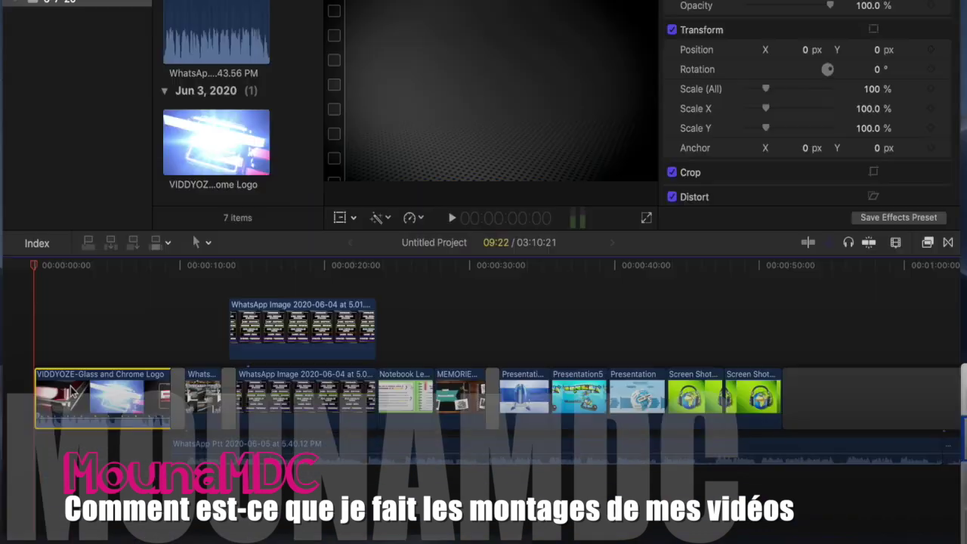
pyautogui.rightClick(73, 389)
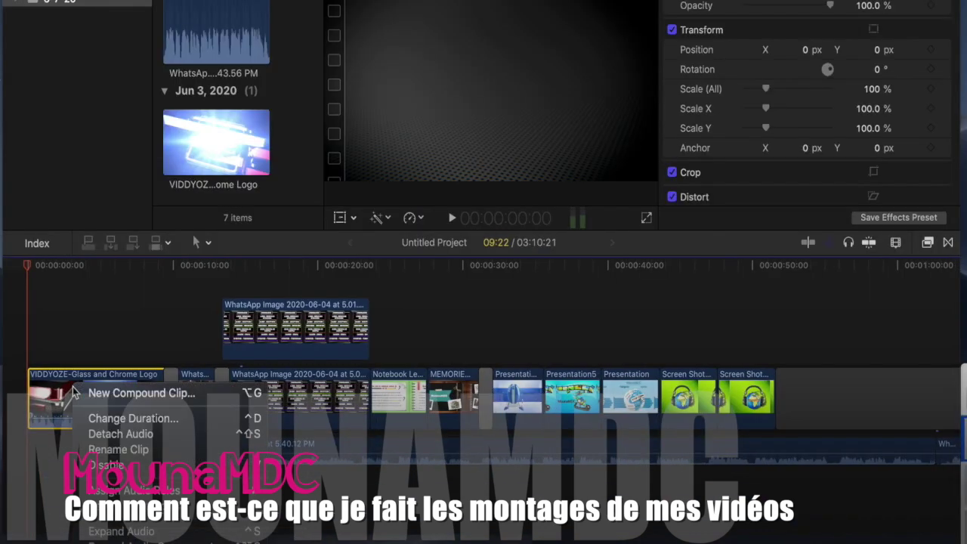
pyautogui.click(133, 435)
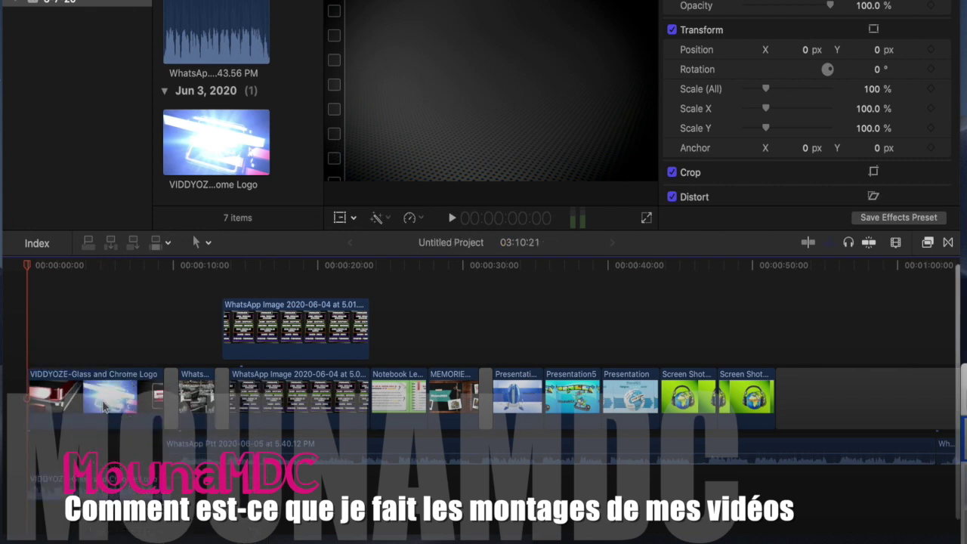
pyautogui.click(108, 482)
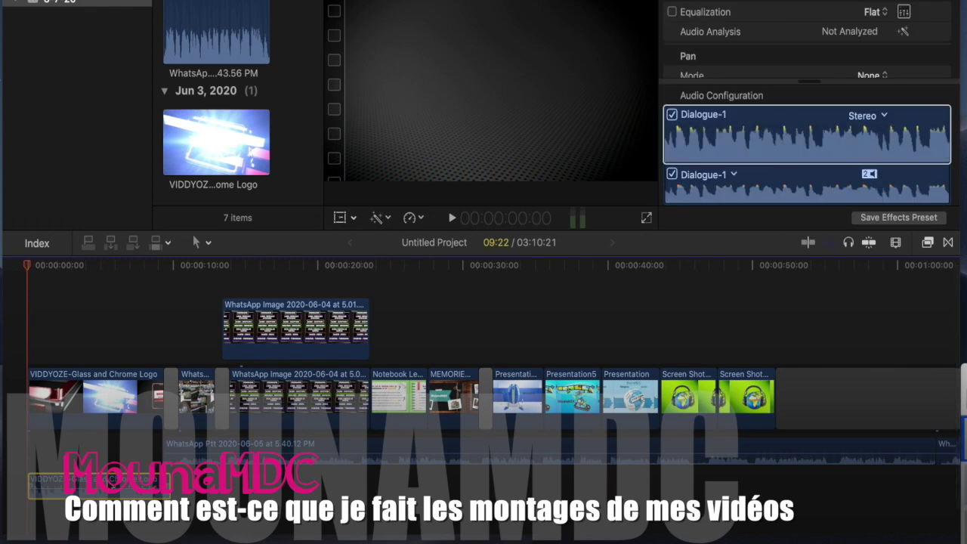
pyautogui.press('Delete')
# Move the first WhatsApp voice clip to the project's start below the logo intro and play the result
pyautogui.click(111, 359)
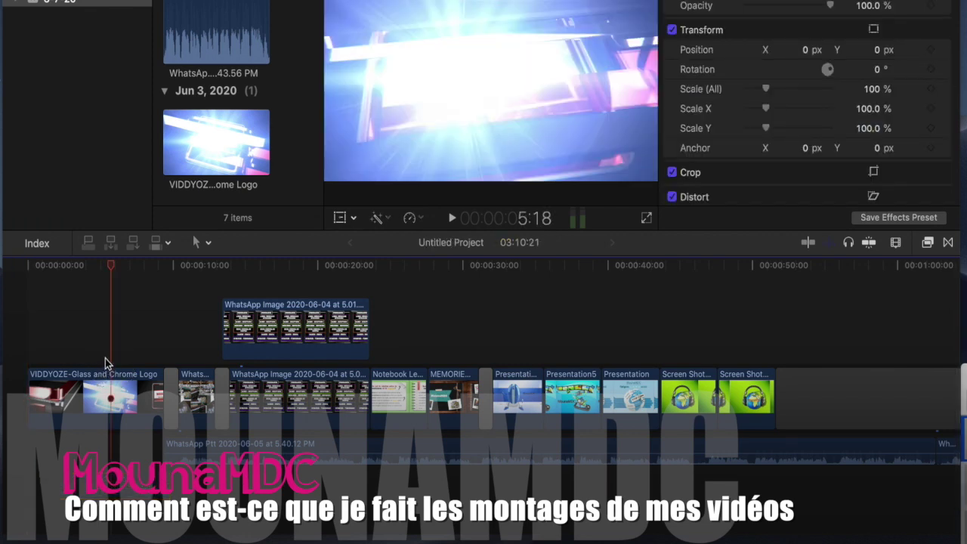
pyautogui.click(58, 354)
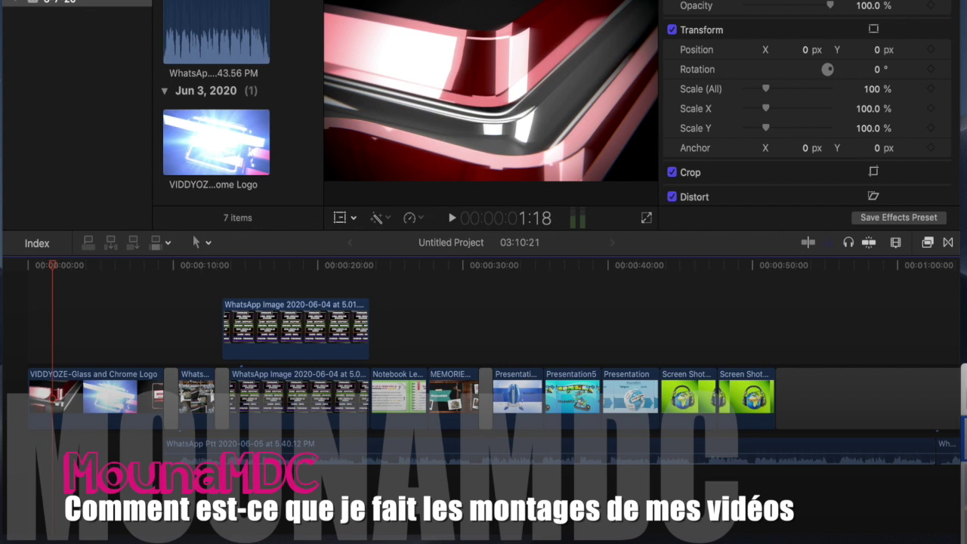
pyautogui.moveTo(219, 453); pyautogui.dragTo(75, 457)
pyautogui.click(34, 347)
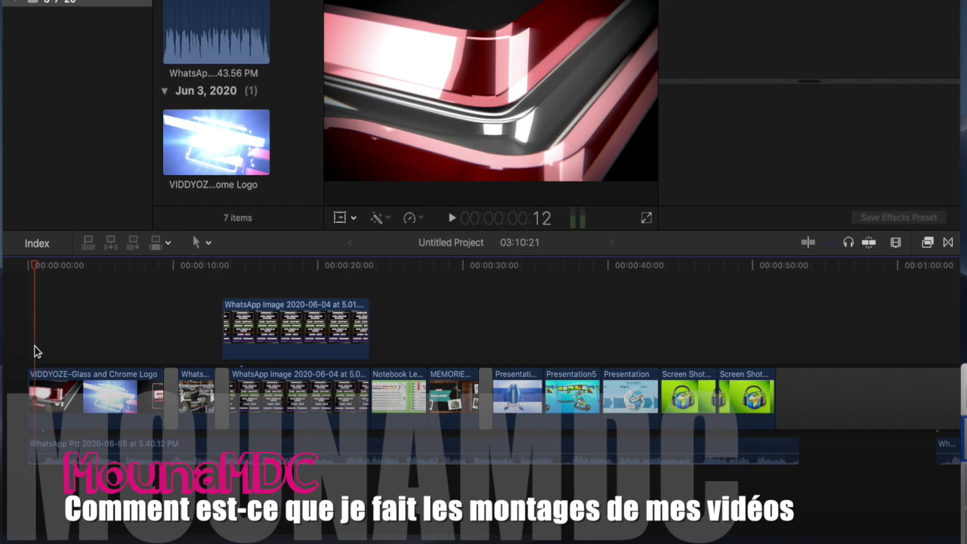
pyautogui.click(454, 218)
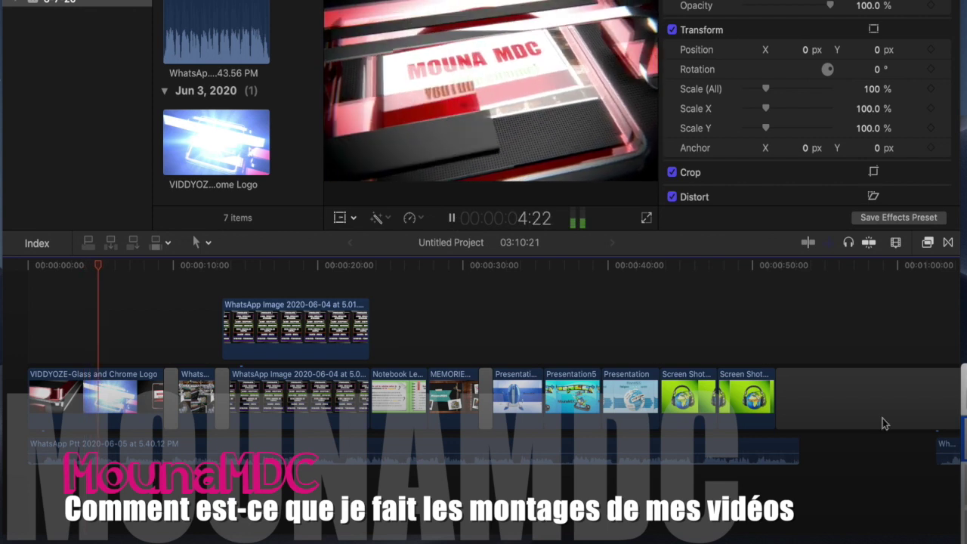
pyautogui.click(453, 221)
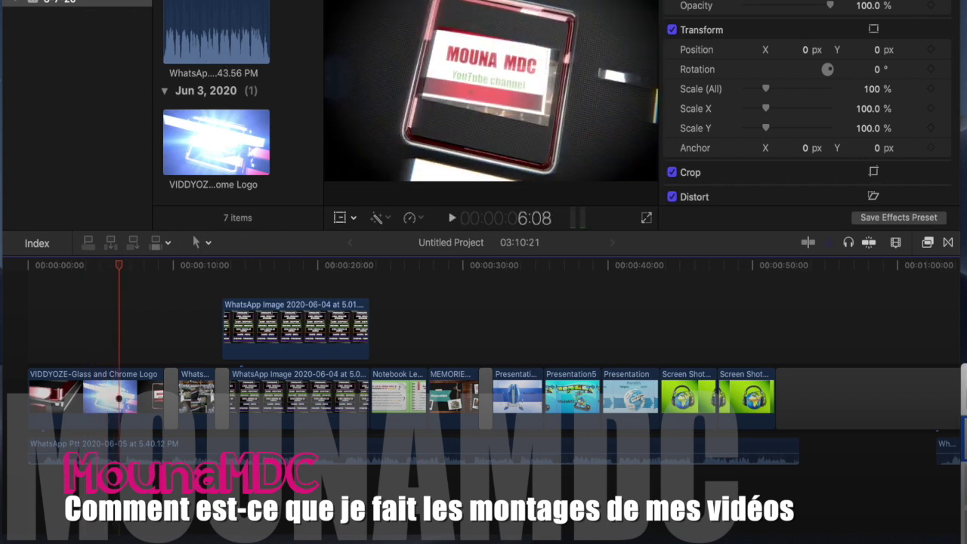
# Add the Atmosphere title above the logo intro at the project's start and play it
pyautogui.click(80, 41)
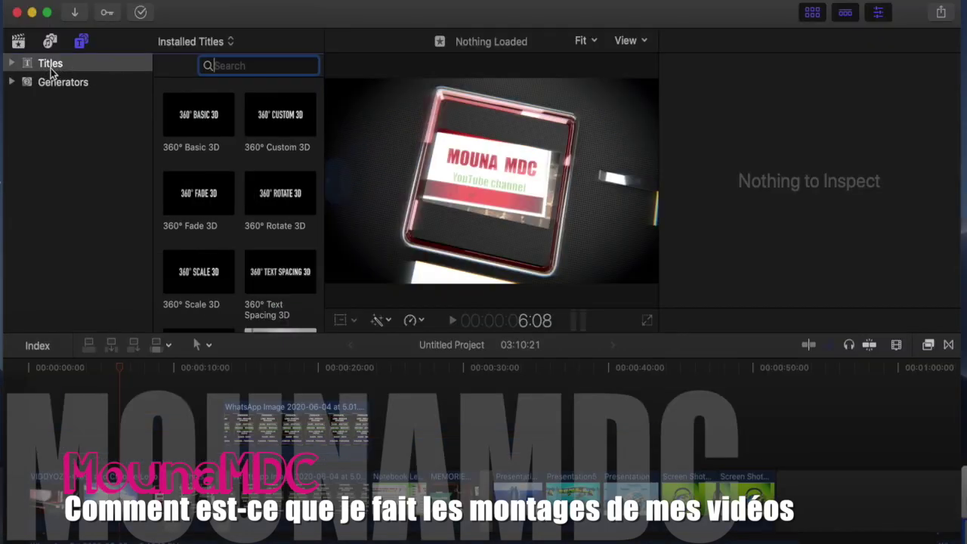
pyautogui.scroll(-2, 229, 198)
pyautogui.scroll(-8, 229, 197)
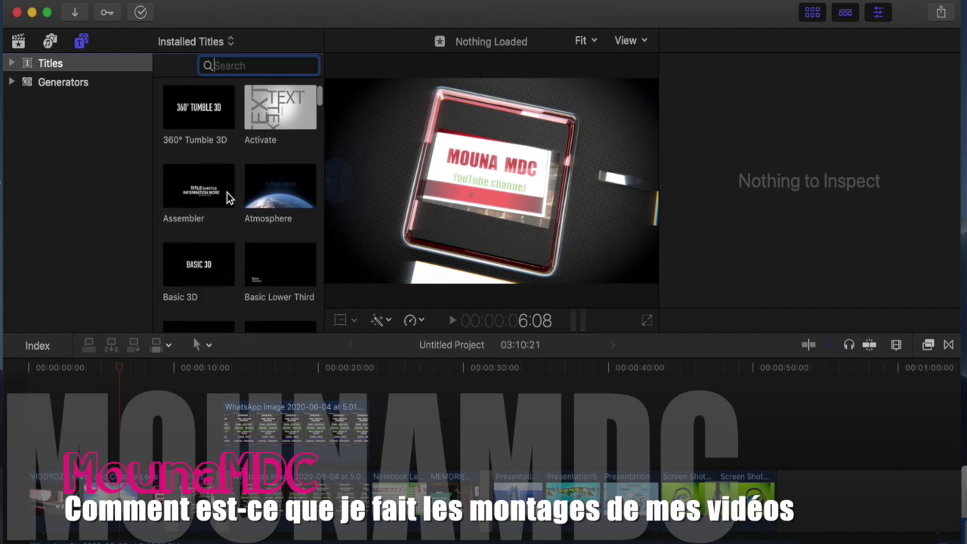
pyautogui.moveTo(279, 186); pyautogui.dragTo(21, 395)
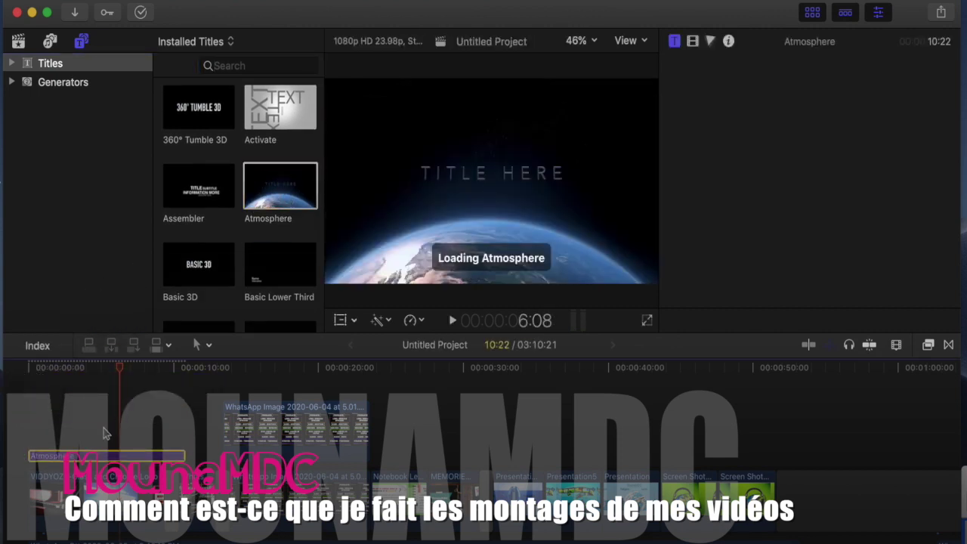
pyautogui.click(77, 428)
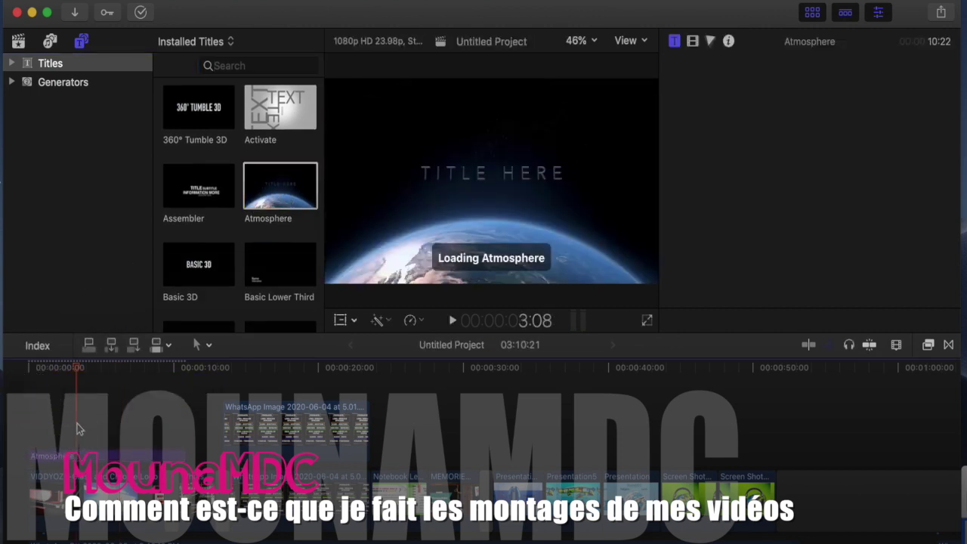
pyautogui.click(453, 320)
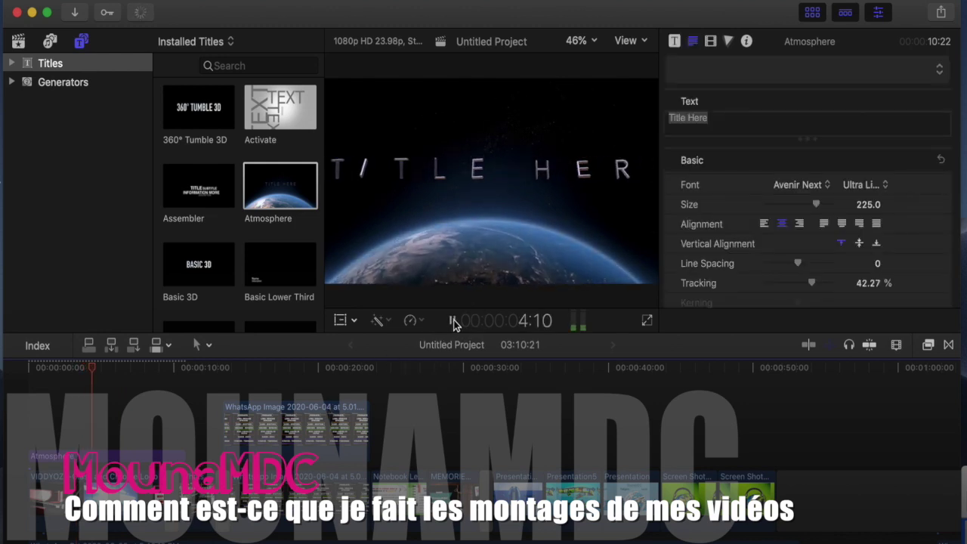
# Replace the Atmosphere title's placeholder text with "MounaMDC" and pause playback
pyautogui.click(727, 119)
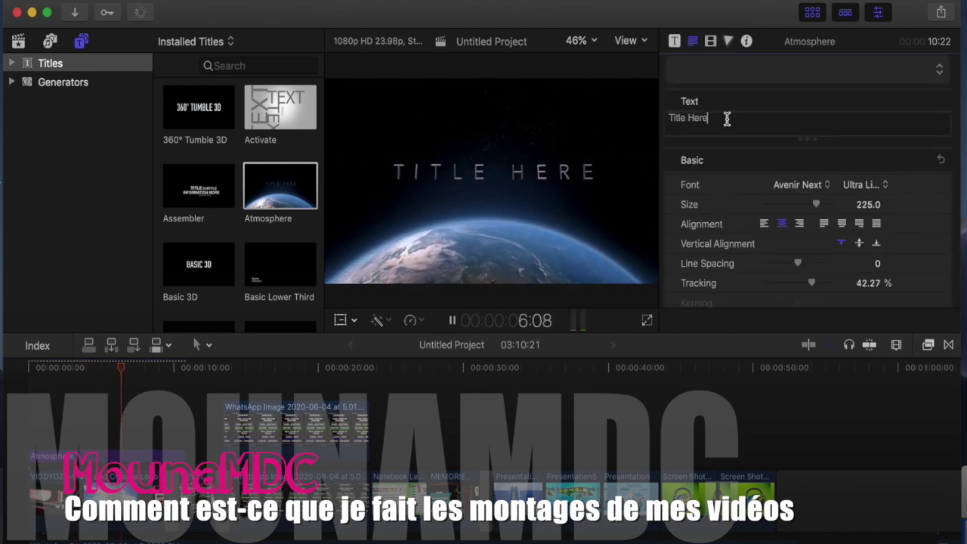
pyautogui.press('BackSpace')
pyautogui.press('BackSpace')
pyautogui.press('BackSpace')
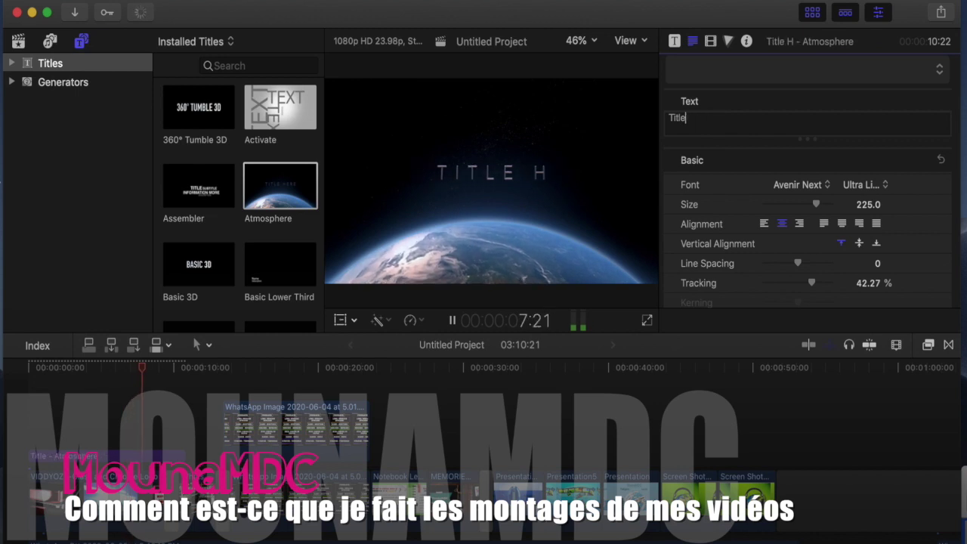
pyautogui.press('BackSpace')
pyautogui.press('BackSpace')
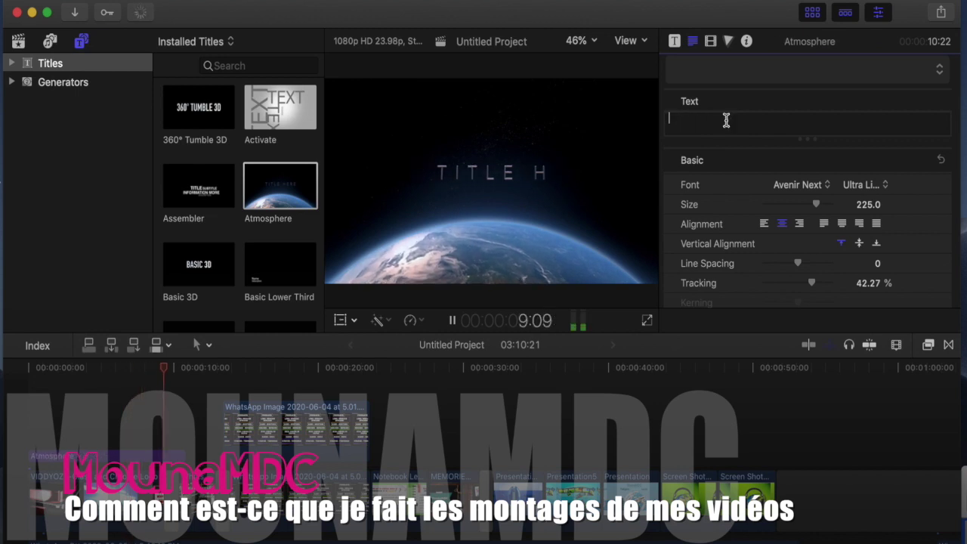
pyautogui.click(452, 320)
pyautogui.write('Mouna')
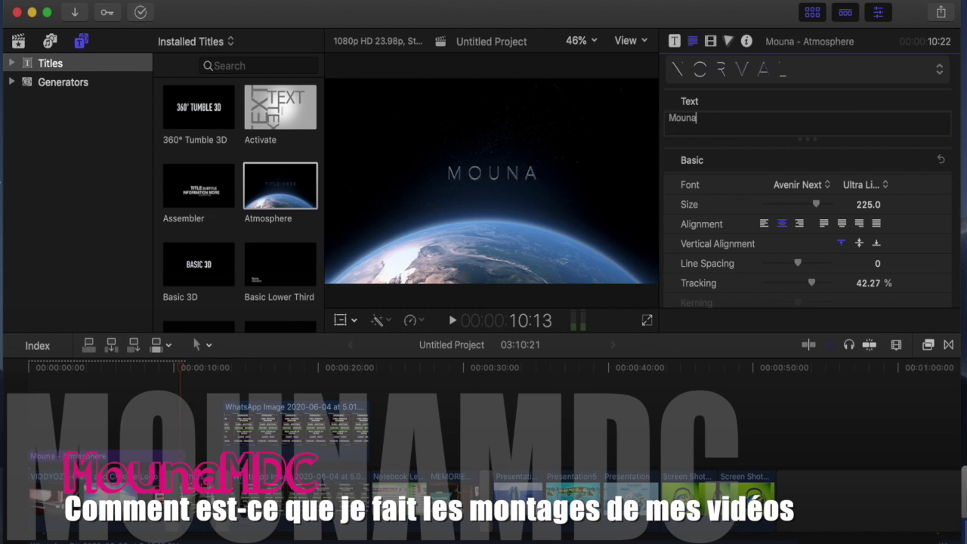
pyautogui.write('MDC')
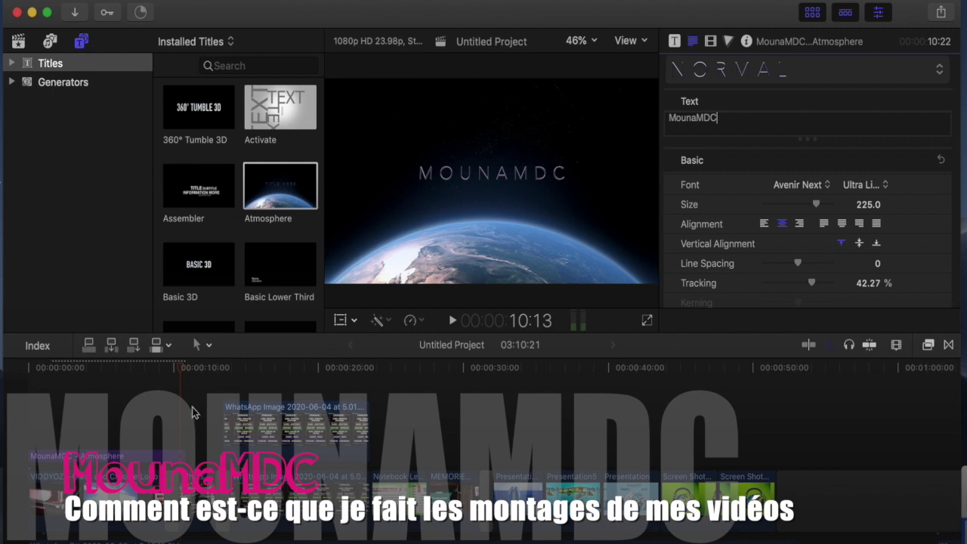
# Shorten the MounaMDC Atmosphere title above the logo intro to a duration of about 4:10
pyautogui.scroll(-15, 313, 218)
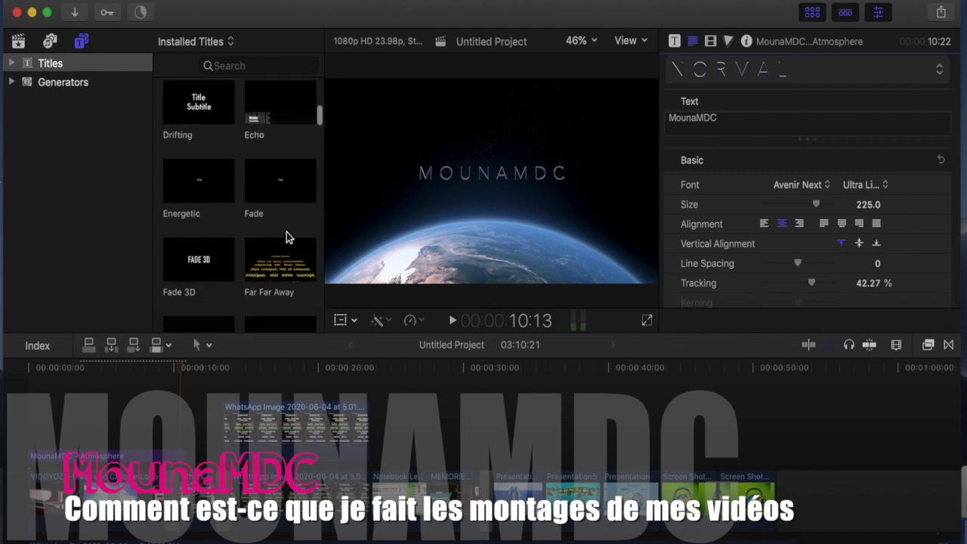
pyautogui.moveTo(183, 454); pyautogui.dragTo(83, 446)
# Look through the installed title templates by theme, including the Documentary, Kinetic and Photo Album groups
pyautogui.scroll(-5, 265, 246)
pyautogui.scroll(-15, 266, 246)
pyautogui.scroll(-15, 266, 245)
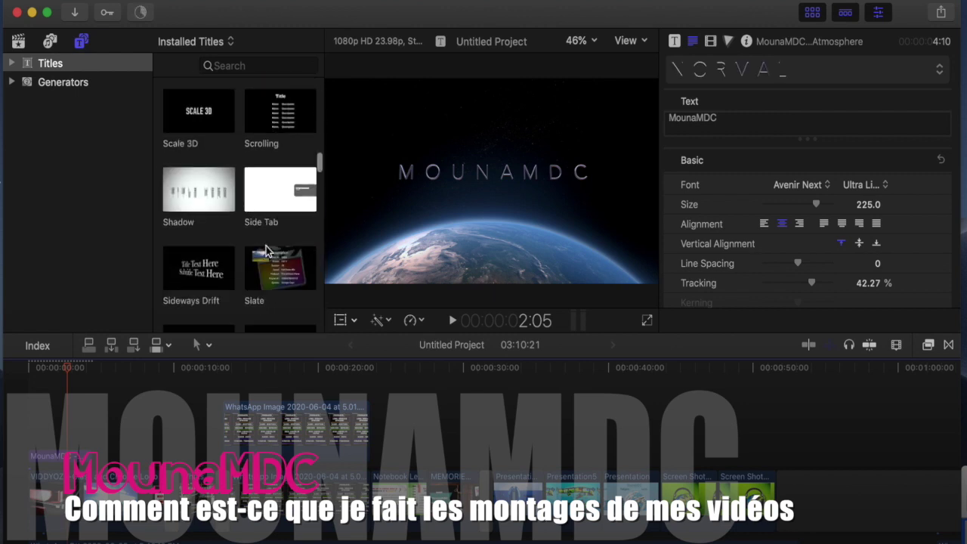
pyautogui.scroll(-15, 266, 245)
pyautogui.scroll(-15, 266, 245)
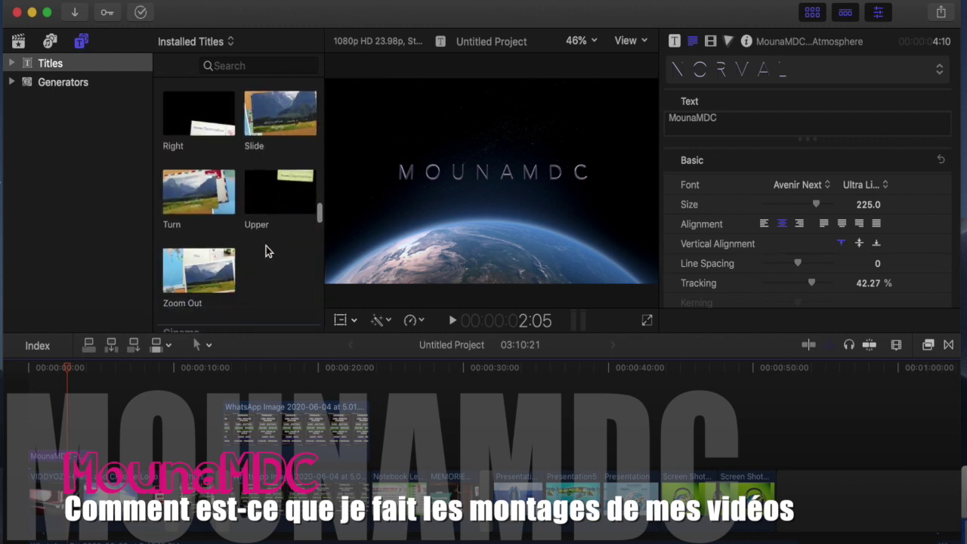
pyautogui.scroll(-10, 266, 245)
pyautogui.scroll(-10, 266, 246)
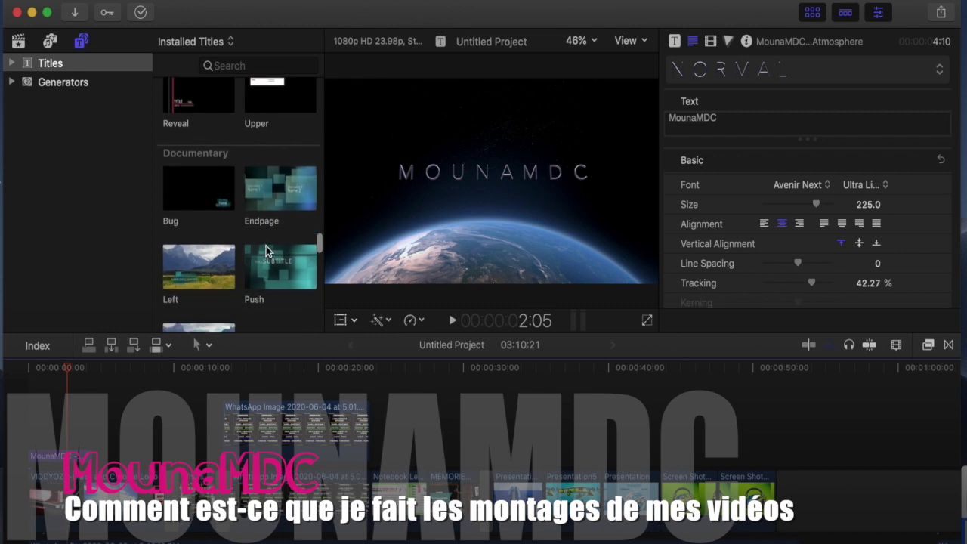
pyautogui.moveTo(227, 194)
pyautogui.mouseDown()
pyautogui.moveTo(217, 189)
pyautogui.moveTo(130, 416)
pyautogui.moveTo(110, 417)
pyautogui.moveTo(195, 204)
pyautogui.moveTo(213, 197)
pyautogui.mouseUp()
pyautogui.scroll(-5, 232, 216)
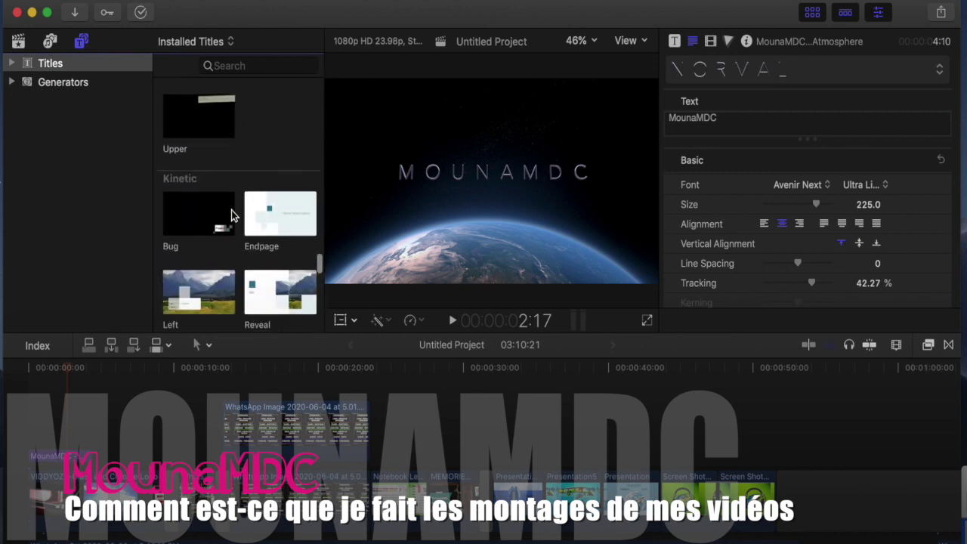
pyautogui.scroll(-6, 232, 215)
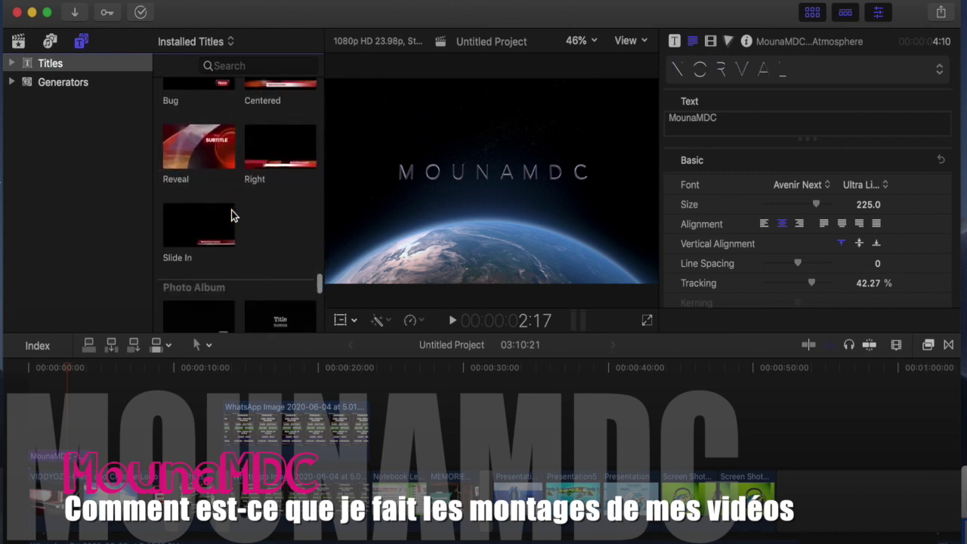
pyautogui.scroll(2, 232, 215)
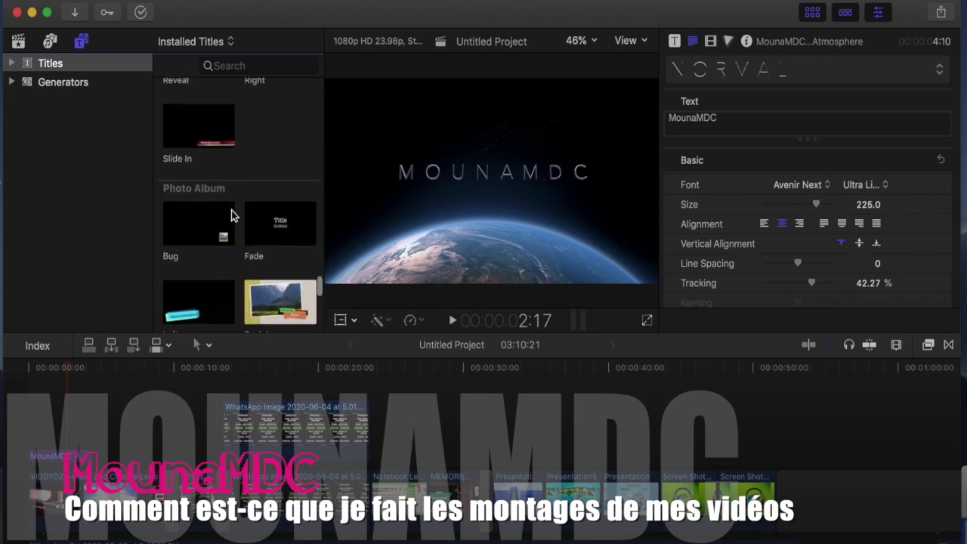
# Try the Slide In title above the logo intro after the MounaMDC title and delete it
pyautogui.moveTo(210, 129); pyautogui.dragTo(146, 432)
pyautogui.click(151, 435)
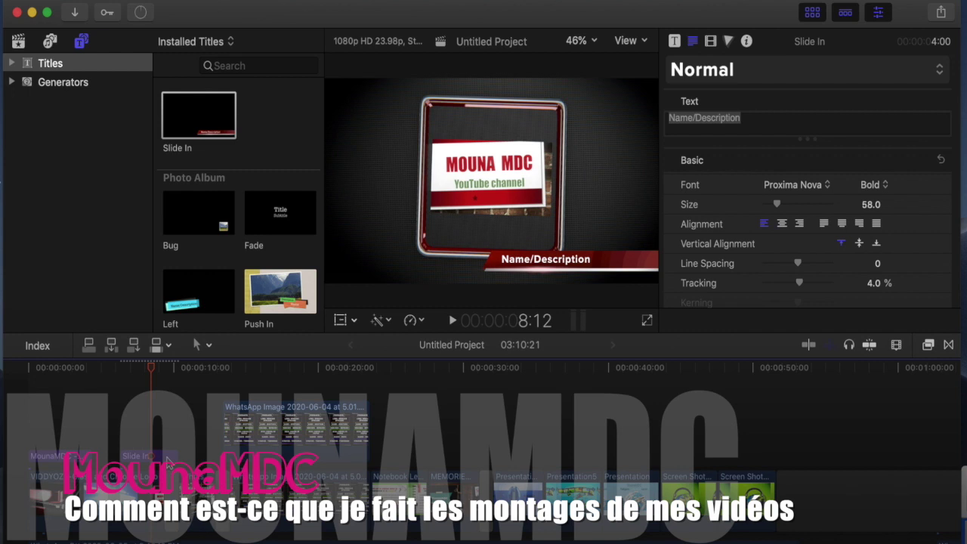
pyautogui.click(168, 458)
pyautogui.press('BackSpace')
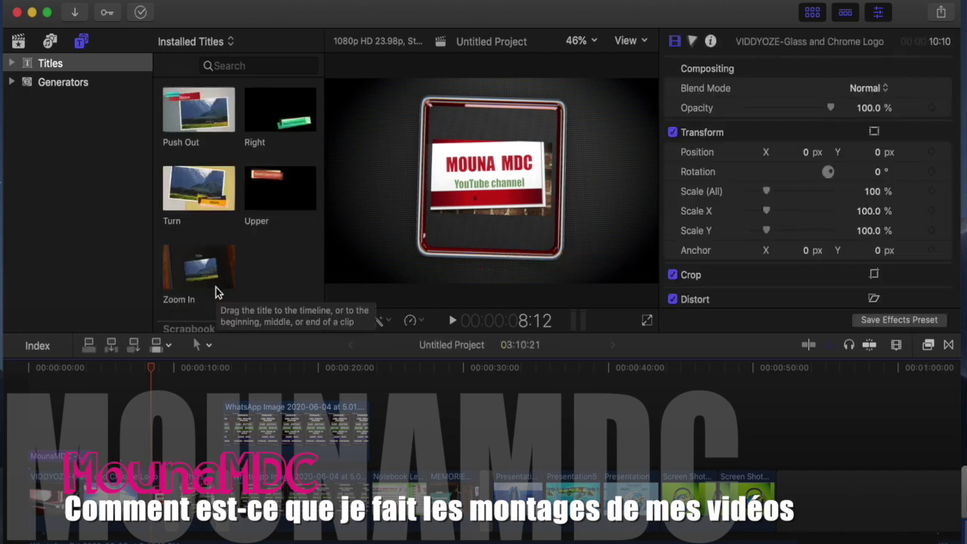
# Add the Echo title above the logo intro, after the MounaMDC Atmosphere title
pyautogui.scroll(-5, 216, 293)
pyautogui.scroll(-5, 215, 293)
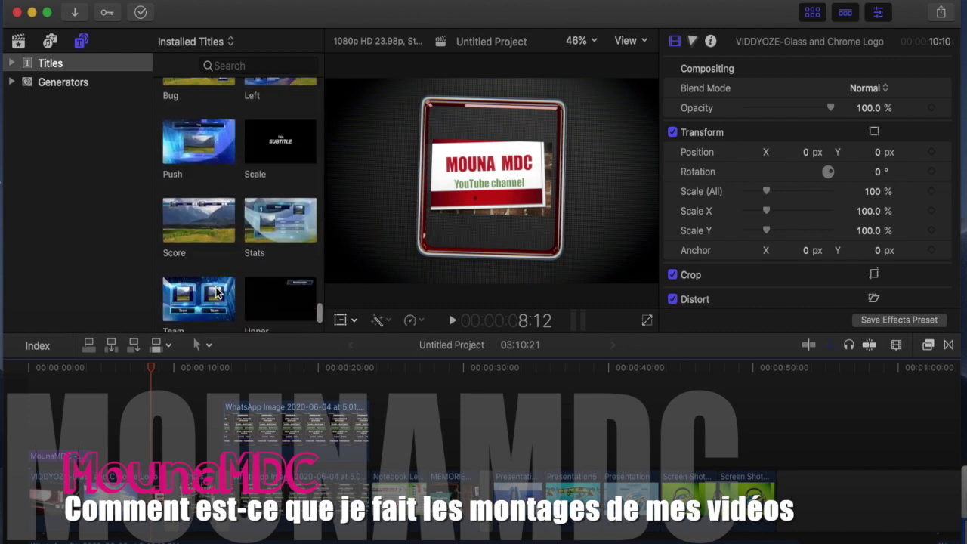
pyautogui.scroll(3, 215, 293)
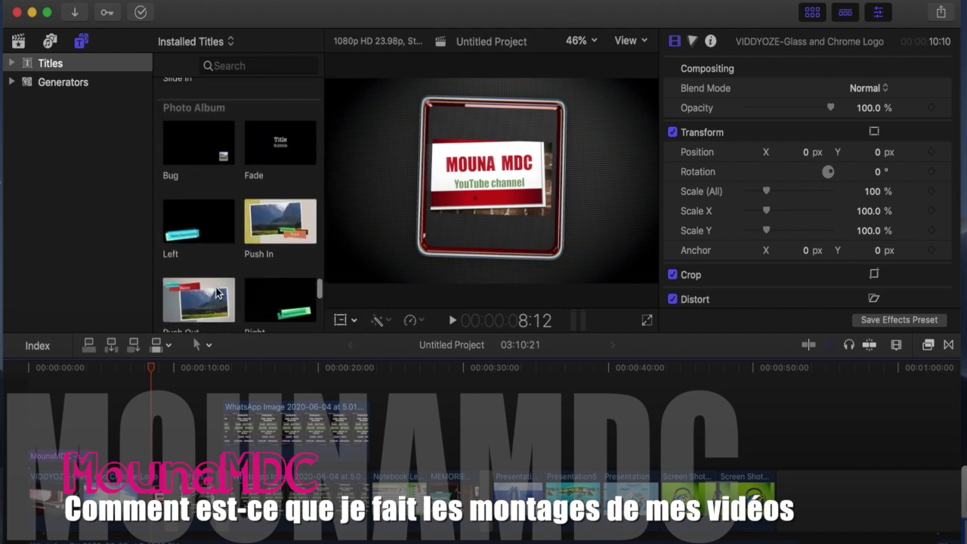
pyautogui.scroll(3, 215, 292)
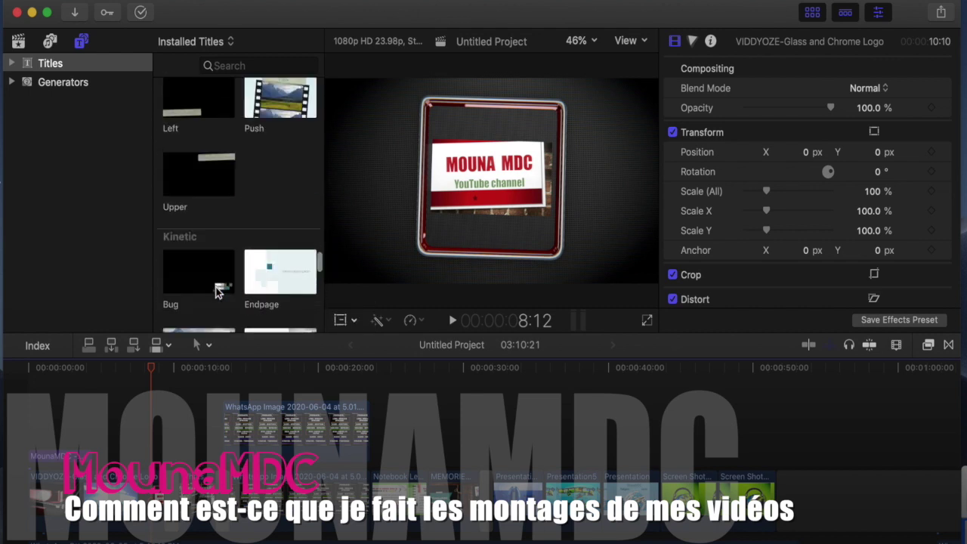
pyautogui.scroll(3, 215, 293)
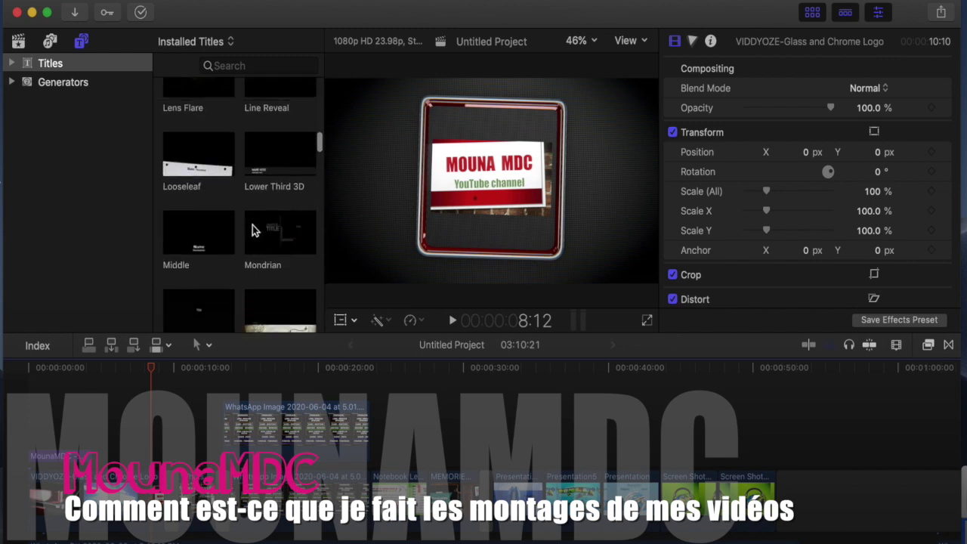
pyautogui.scroll(10, 253, 230)
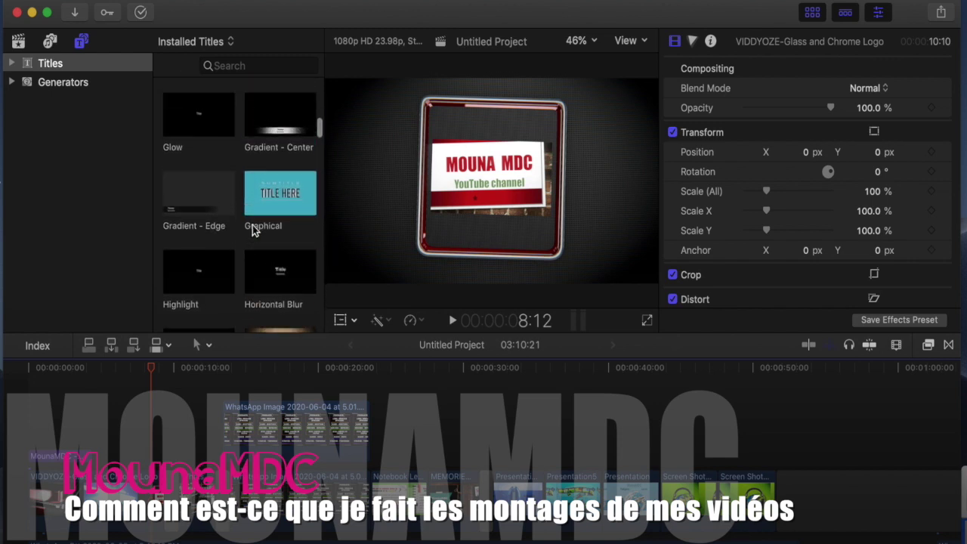
pyautogui.scroll(10, 253, 230)
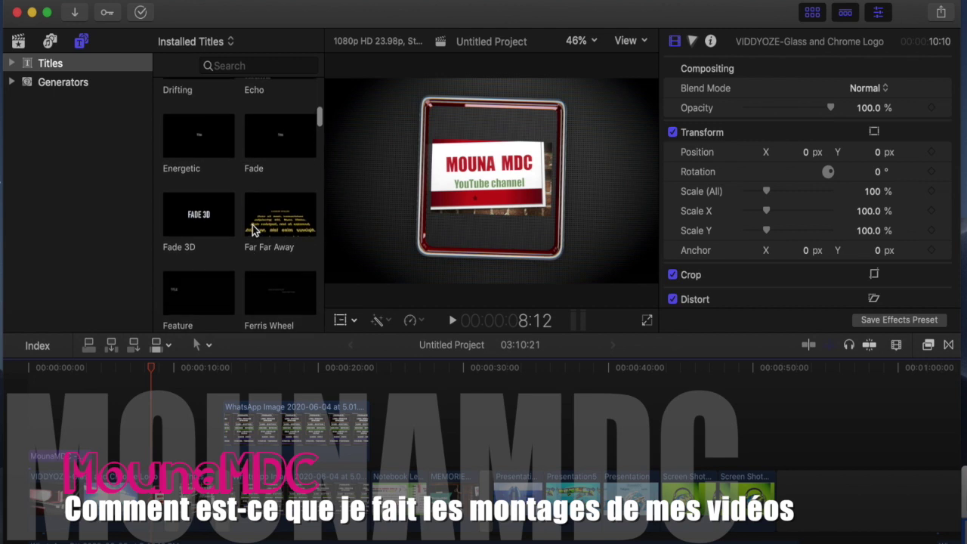
pyautogui.moveTo(268, 273); pyautogui.dragTo(108, 408)
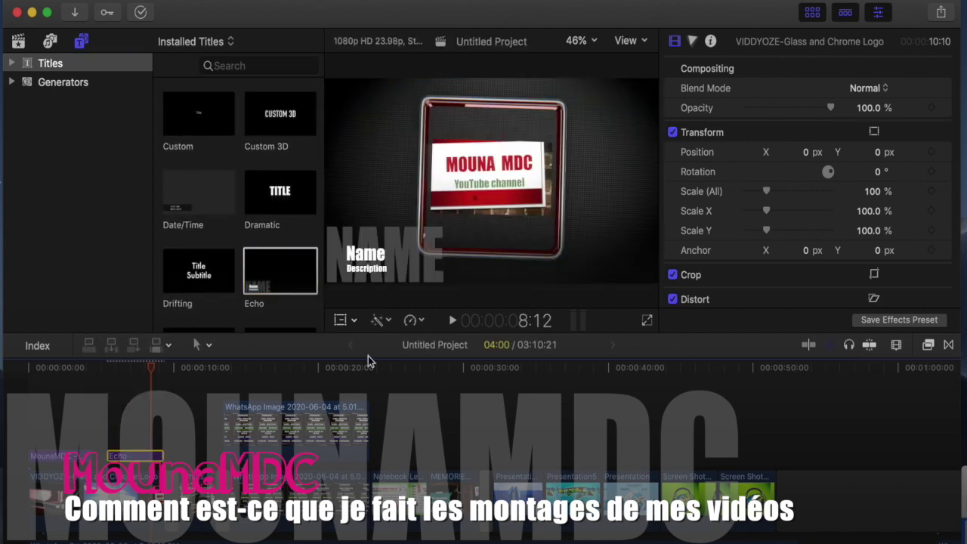
# Replace the Echo title's first-line placeholder text with "MounaMDC"
pyautogui.click(382, 257)
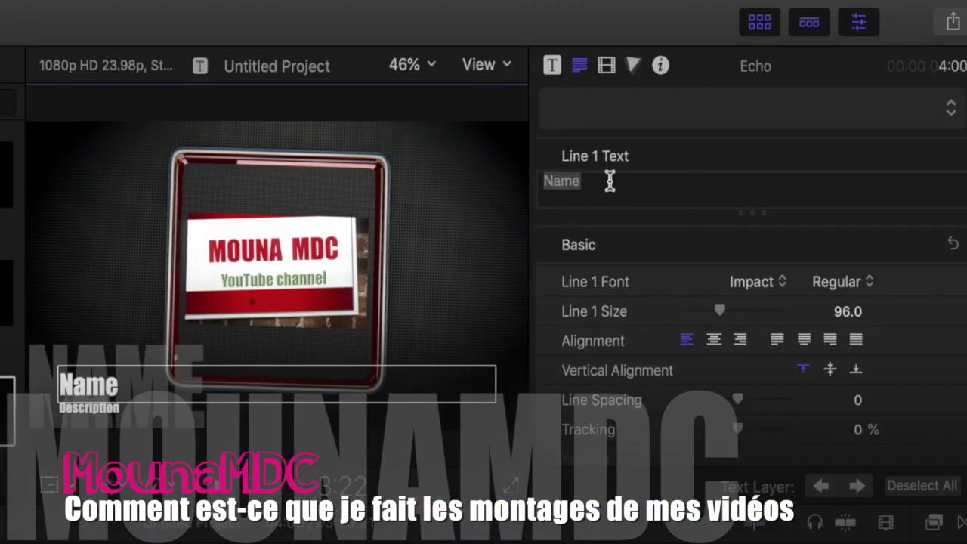
pyautogui.click(716, 110)
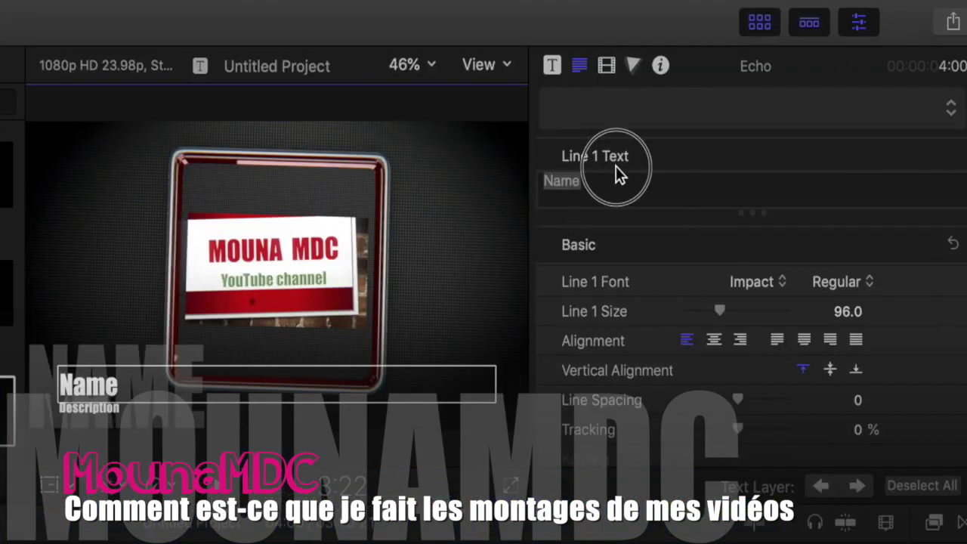
pyautogui.click(608, 181)
pyautogui.press('BackSpace')
pyautogui.press('BackSpace')
pyautogui.press('BackSpace')
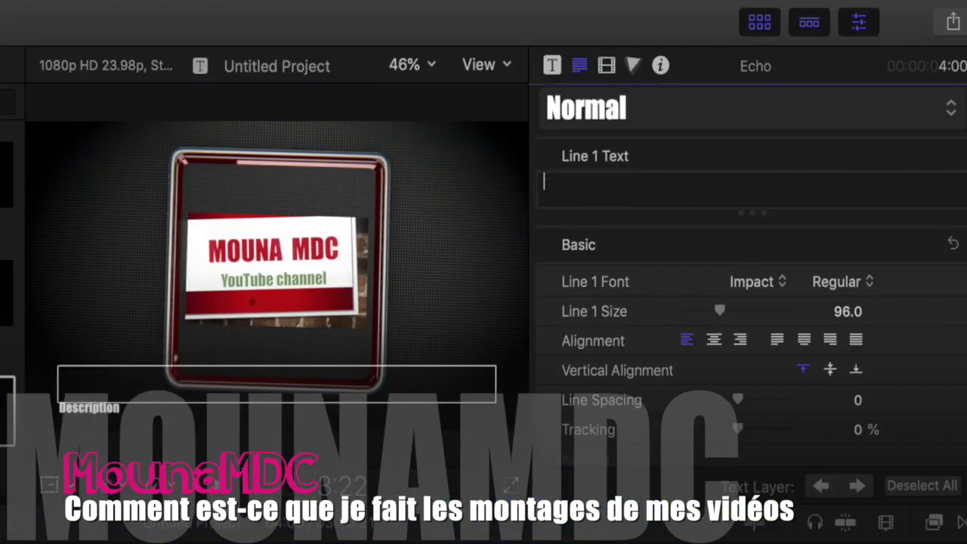
pyautogui.write('Mou')
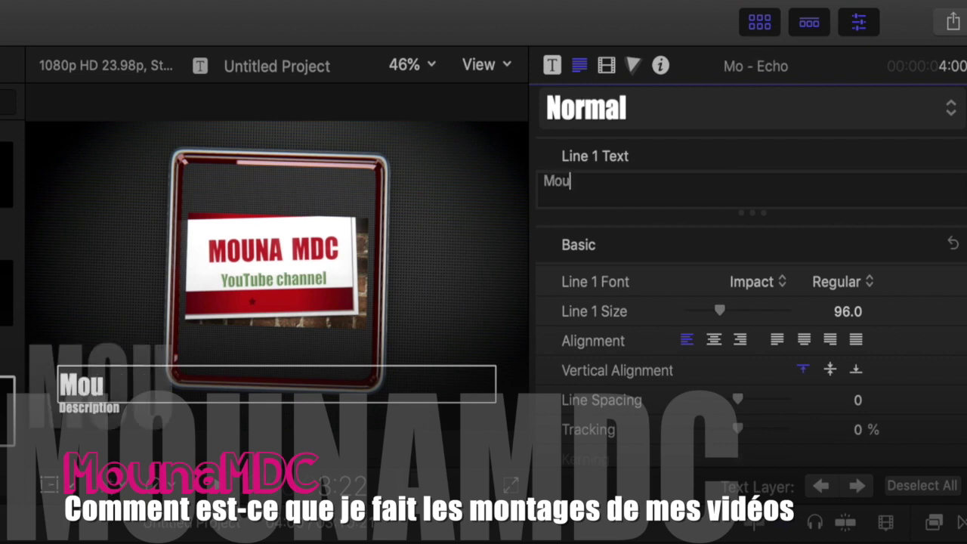
pyautogui.write('naMDC')
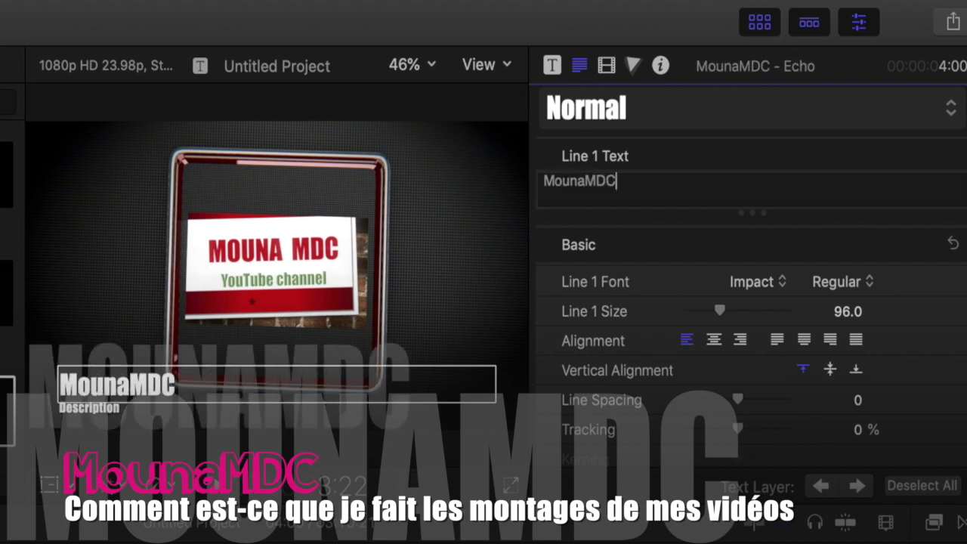
# Apply the Blue Plastic 3D style to the Echo title's first line and adjust that line's text size
pyautogui.click(667, 110)
pyautogui.moveTo(641, 212)
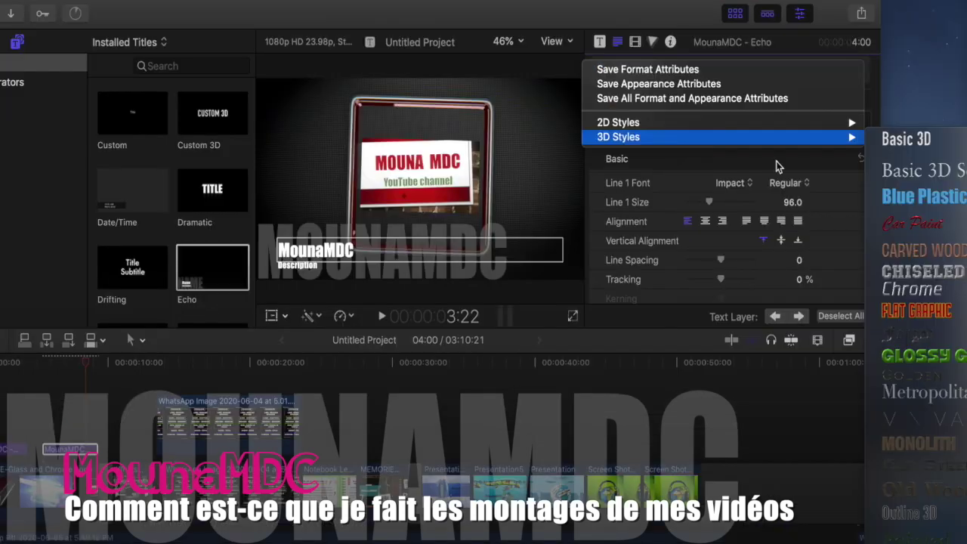
pyautogui.click(940, 198)
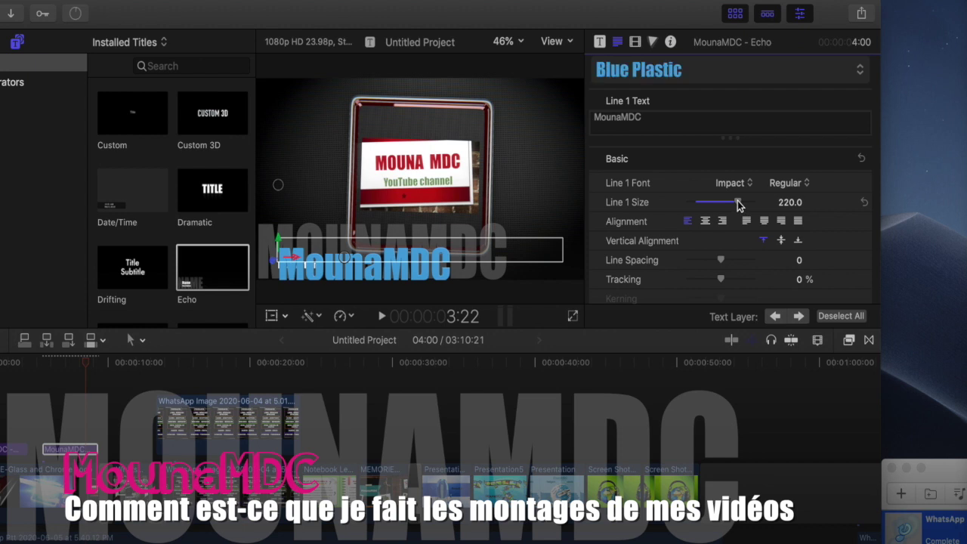
pyautogui.moveTo(737, 203); pyautogui.dragTo(708, 206)
# Clear the "Description" placeholder from the Echo title's second line and switch to WhatsApp
pyautogui.moveTo(359, 278); pyautogui.dragTo(321, 266)
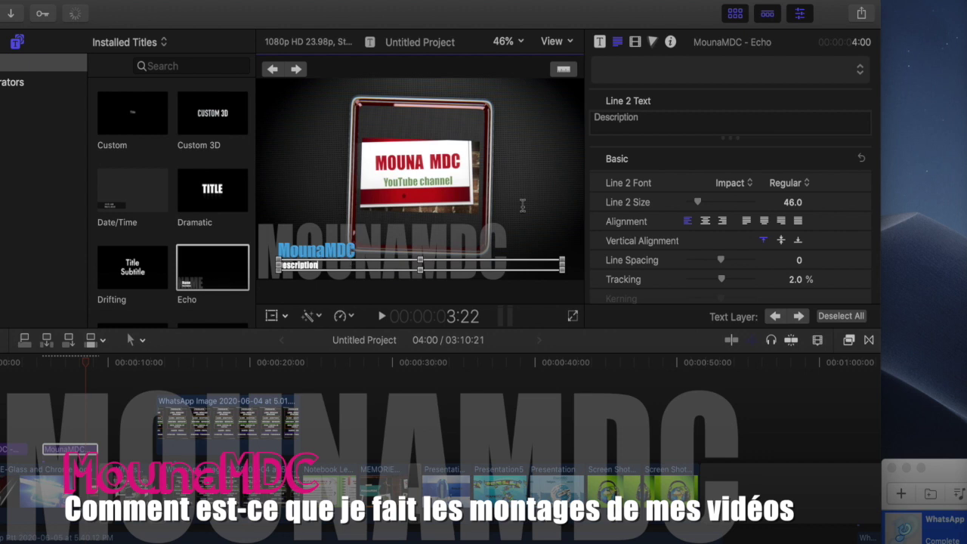
pyautogui.moveTo(657, 120); pyautogui.dragTo(584, 121)
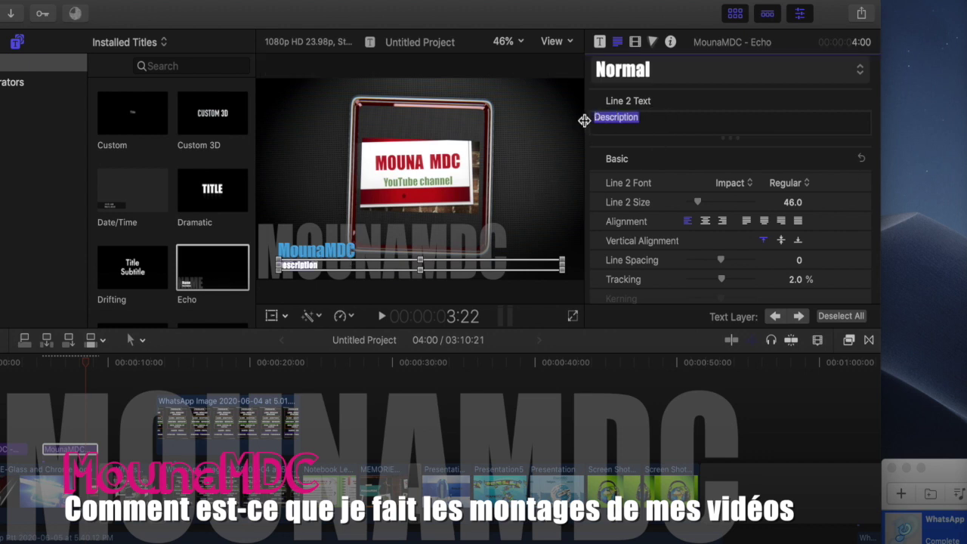
pyautogui.press('BackSpace')
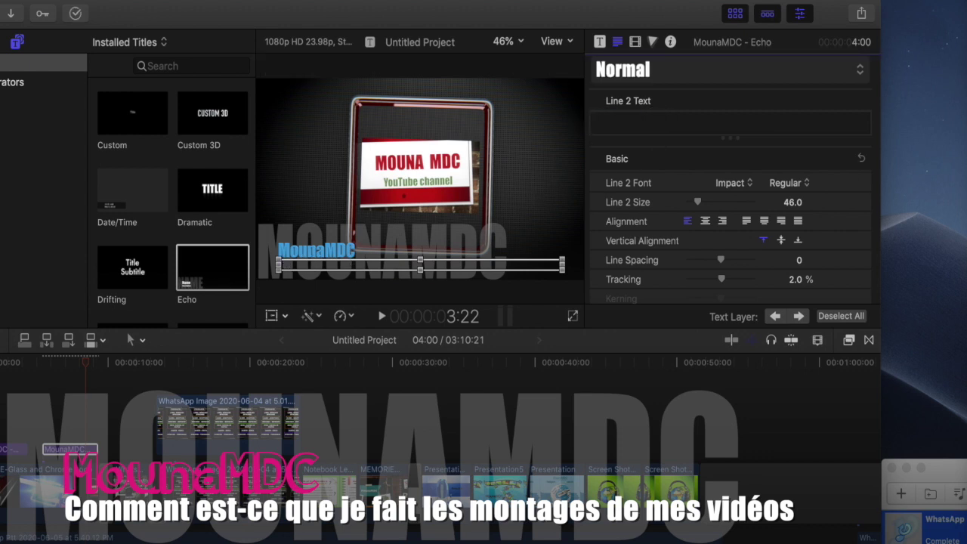
pyautogui.press('super+Tab')
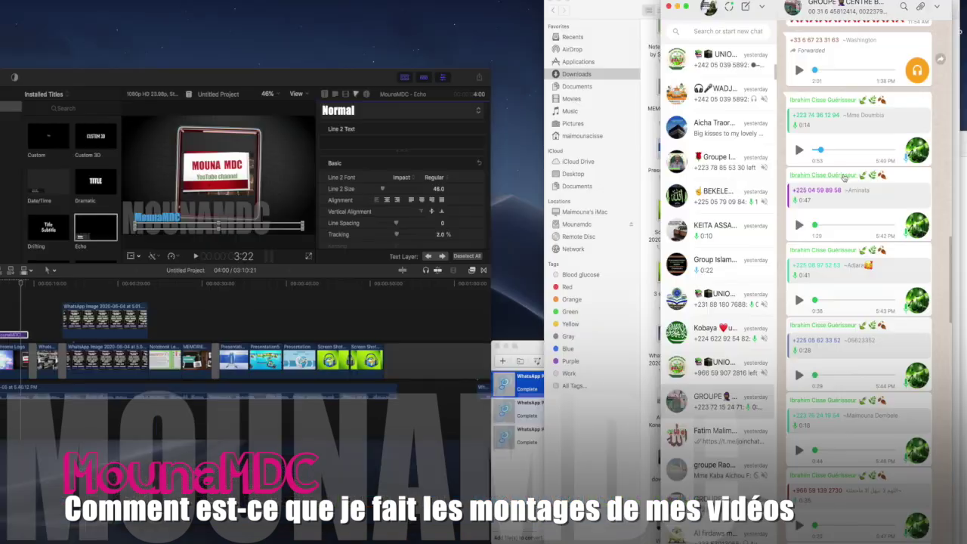
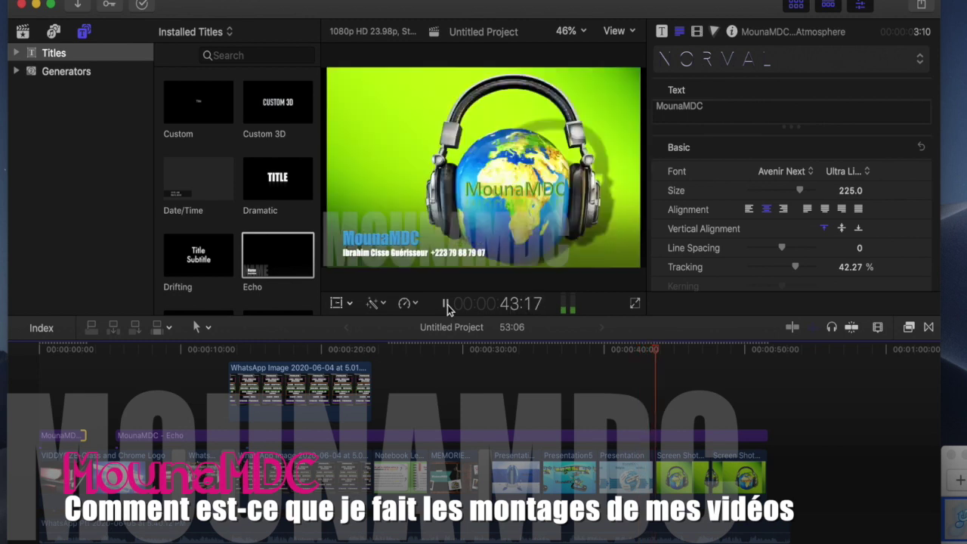
# Pause playback and share the project to the YouTube account under its default title, accepting the terms to publish
pyautogui.click(447, 305)
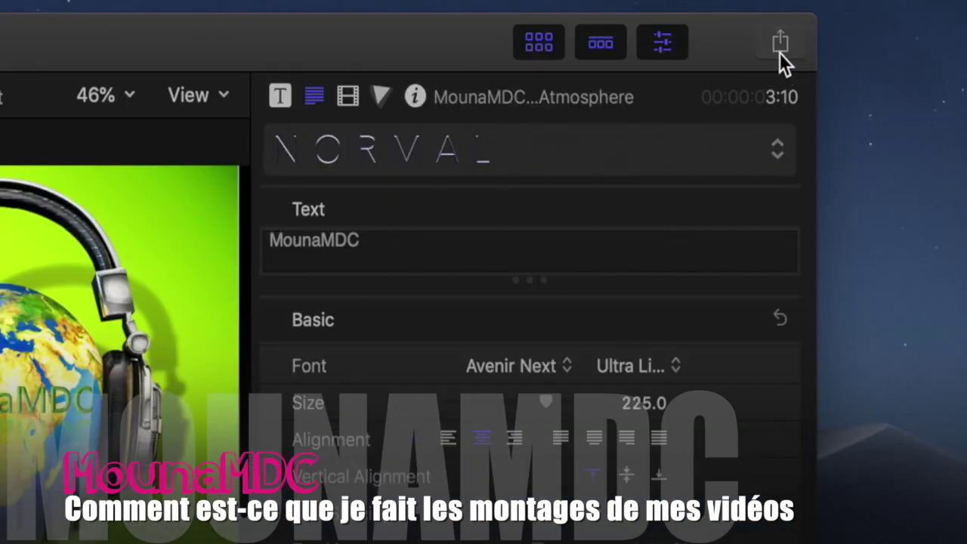
pyautogui.click(778, 50)
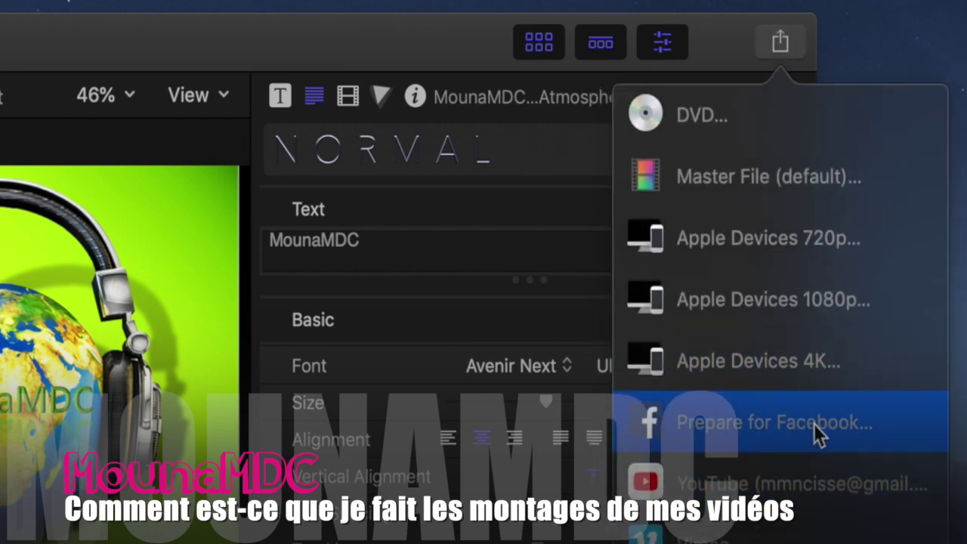
pyautogui.click(778, 483)
pyautogui.click(721, 253)
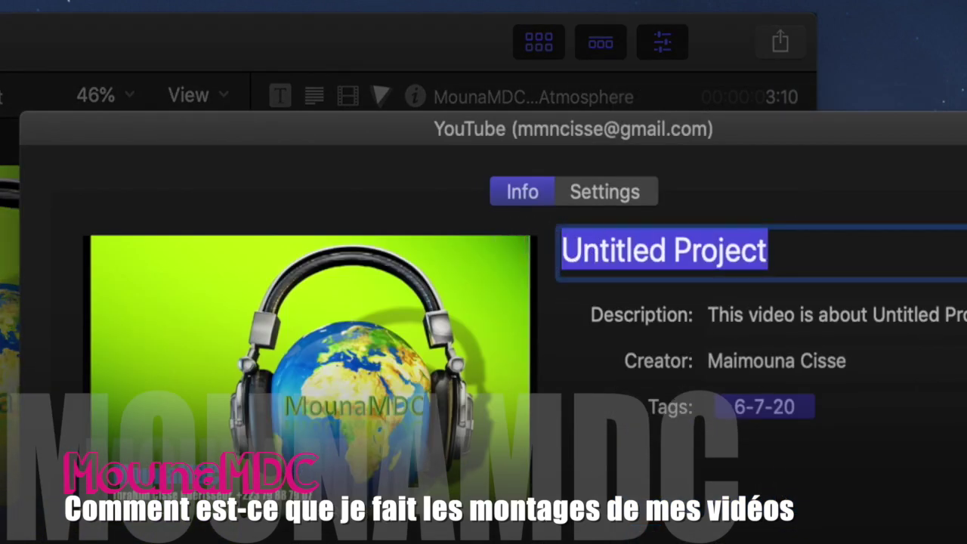
pyautogui.press('Return')
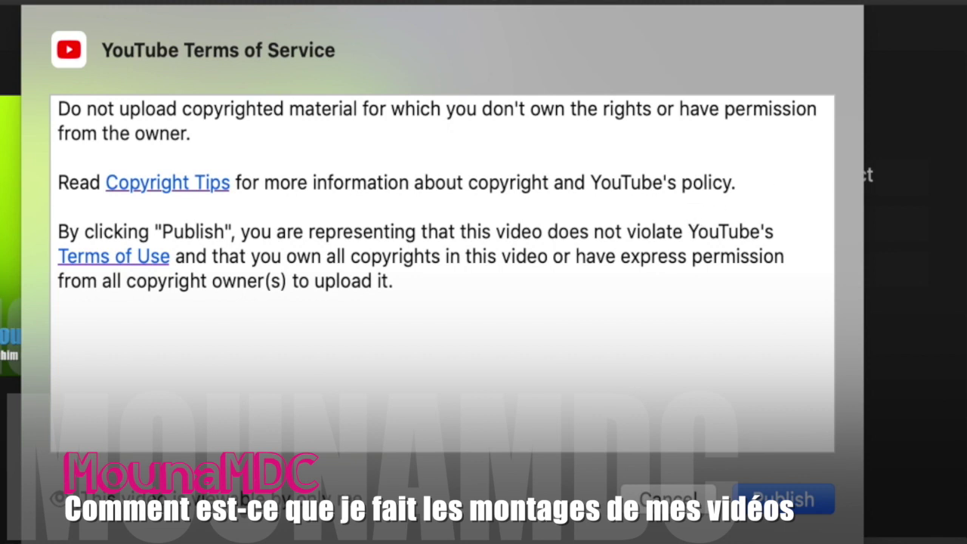
pyautogui.click(786, 499)
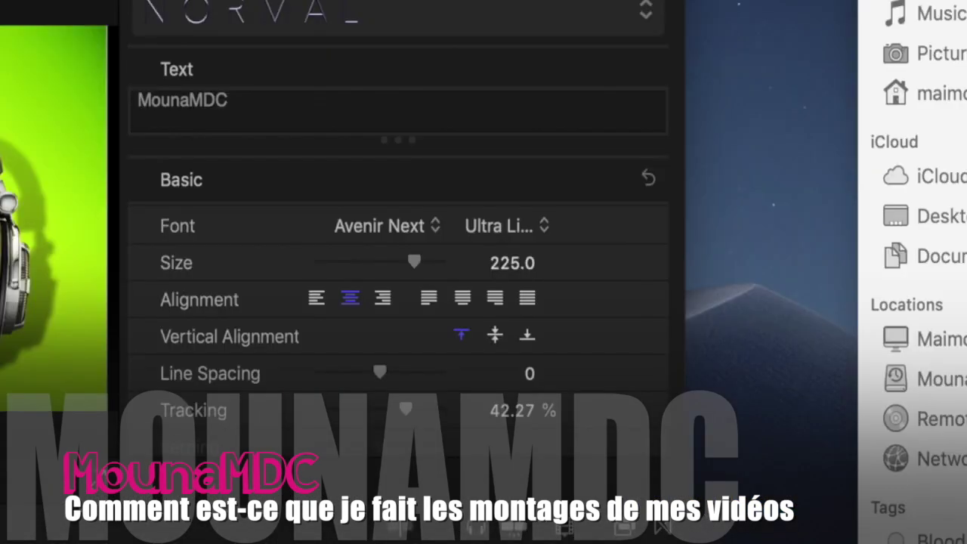
# Prepare the project for Facebook, replacing its title with the copied contact name, and save the export to Downloads
pyautogui.click(648, 1)
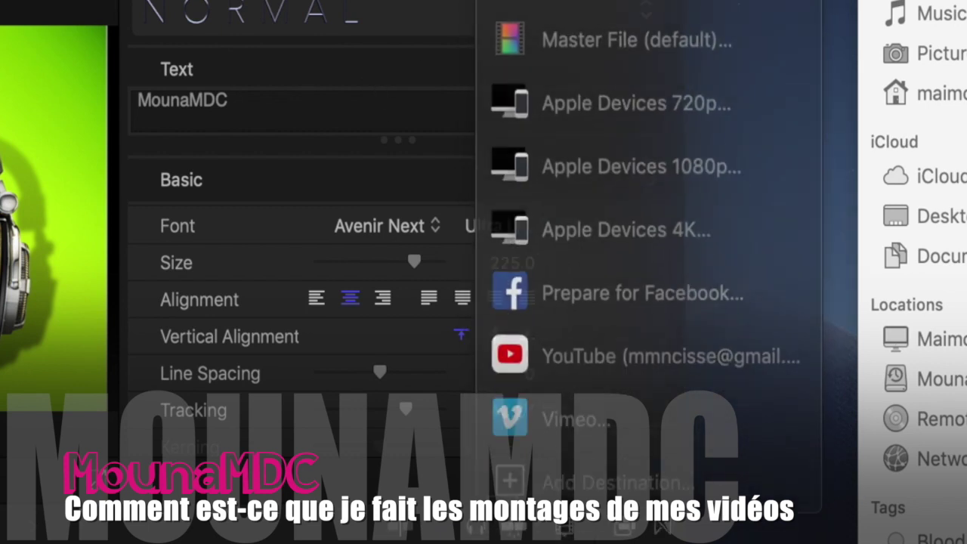
pyautogui.click(657, 284)
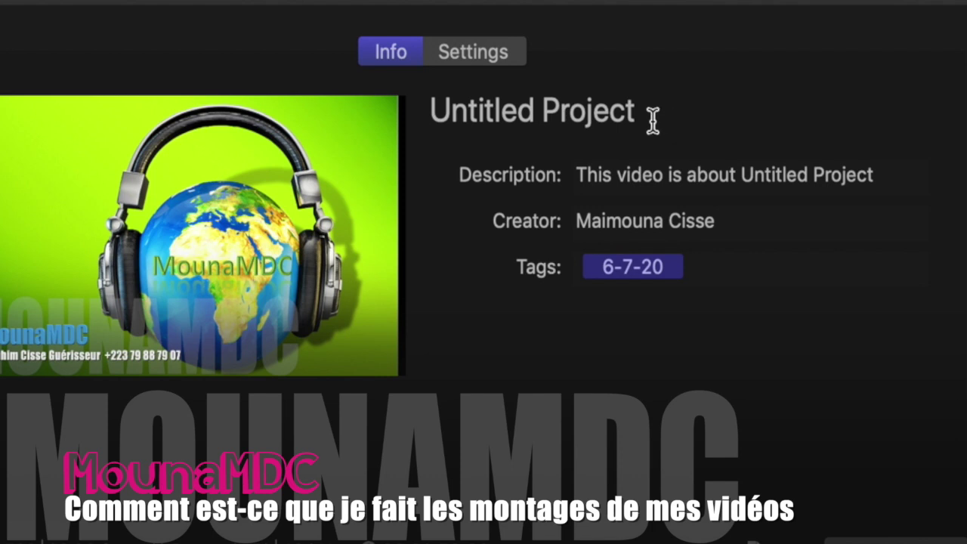
pyautogui.click(652, 112)
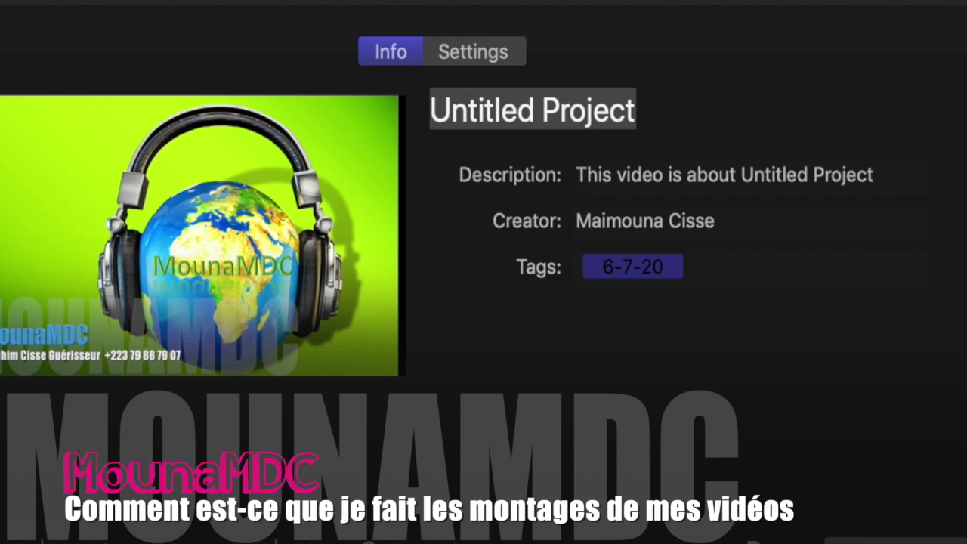
pyautogui.click(576, 112)
pyautogui.click(678, 111)
pyautogui.moveTo(679, 111); pyautogui.dragTo(410, 87)
pyautogui.rightClick(534, 112)
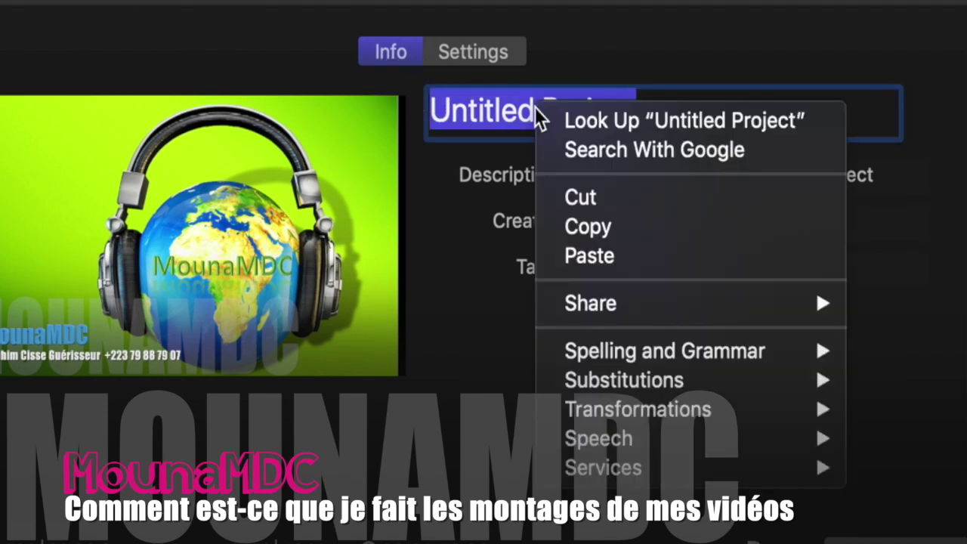
pyautogui.click(578, 264)
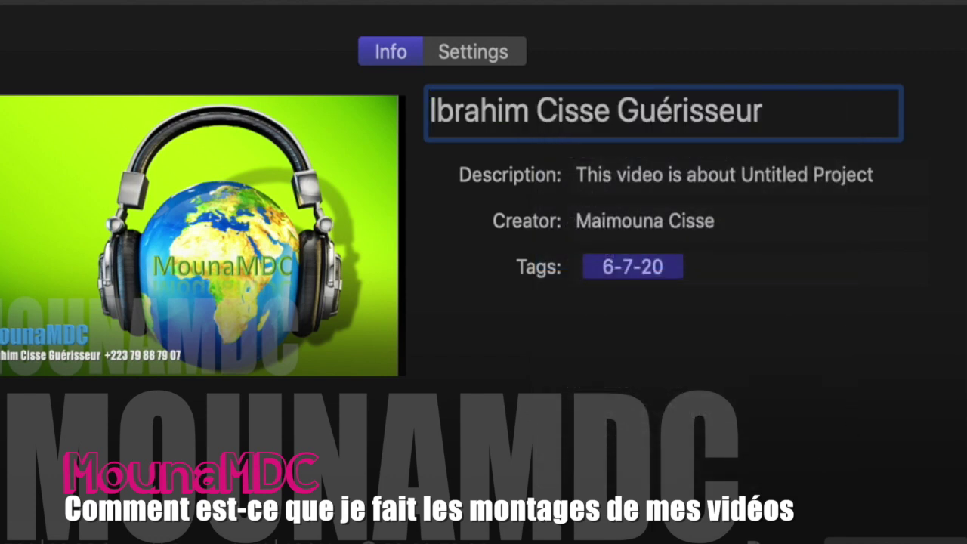
pyautogui.press('Return')
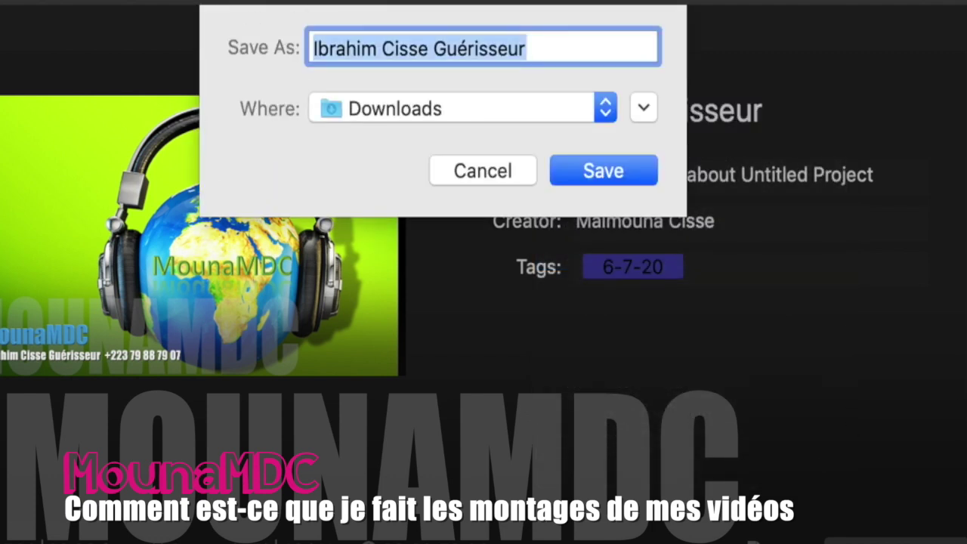
pyautogui.click(600, 170)
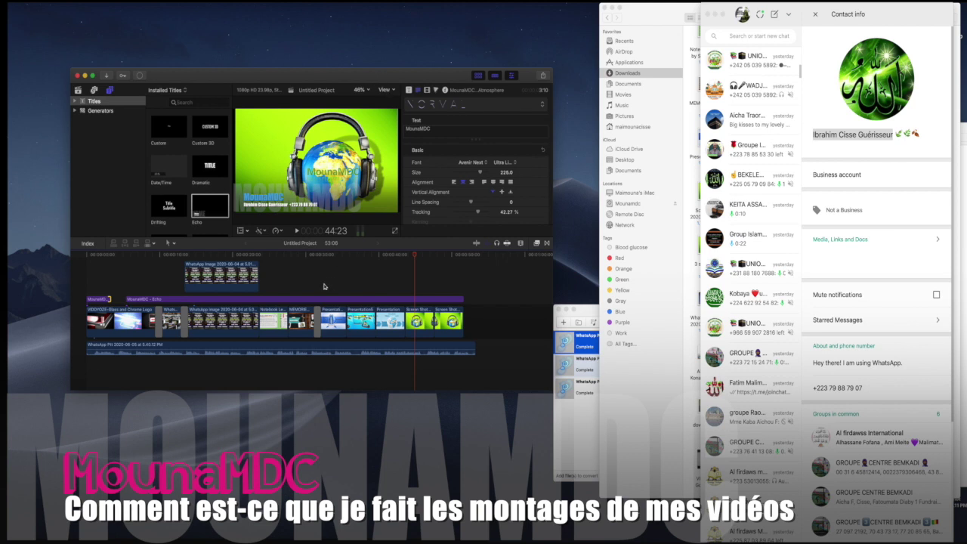
# Add the Speech Bubbles title to the timeline above the blue mouse presentation image, around 33:14
pyautogui.scroll(1, 325, 285)
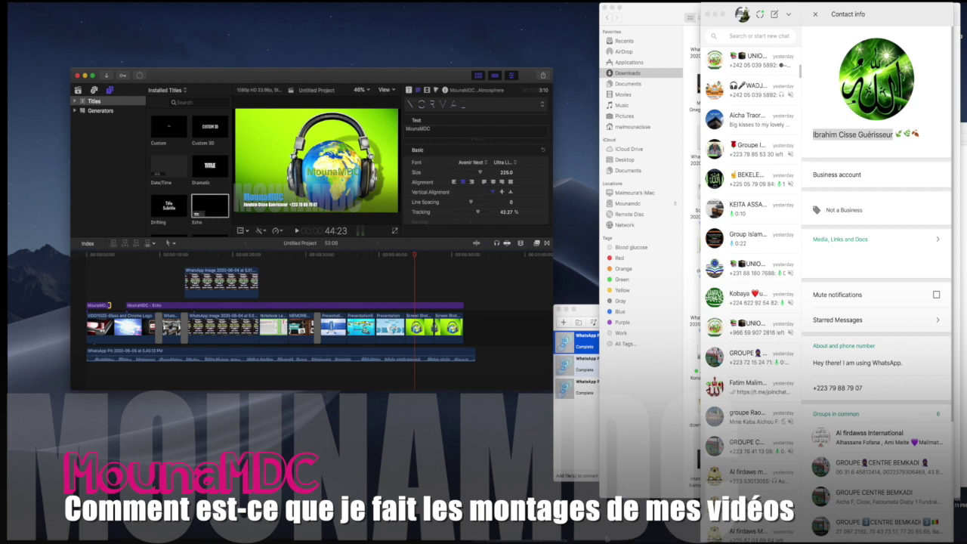
pyautogui.click(661, 40)
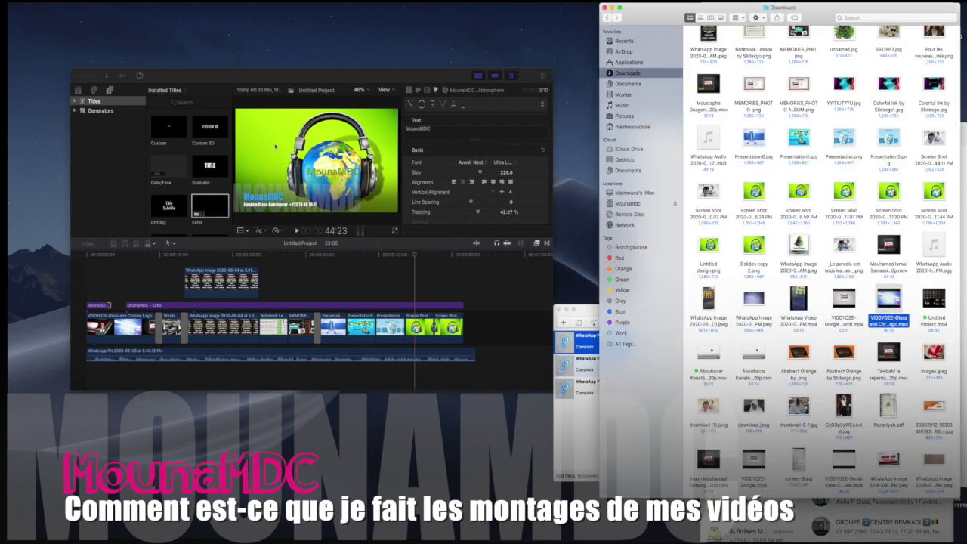
pyautogui.scroll(-2, 203, 192)
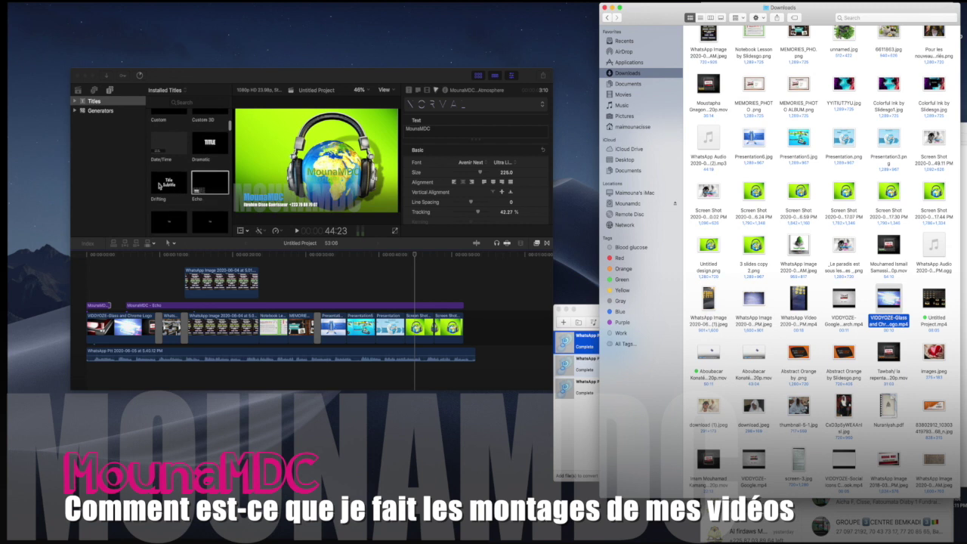
pyautogui.scroll(-10, 176, 200)
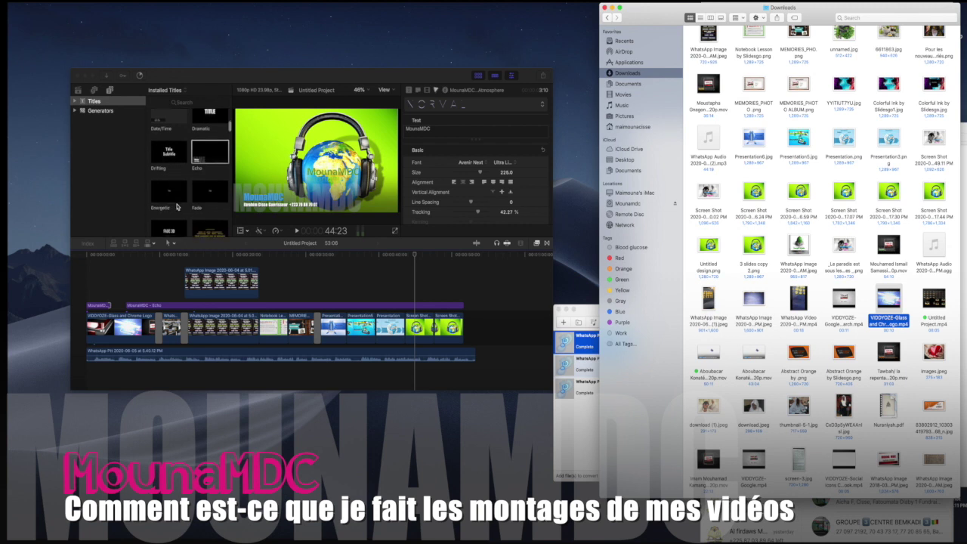
pyautogui.scroll(-15, 177, 206)
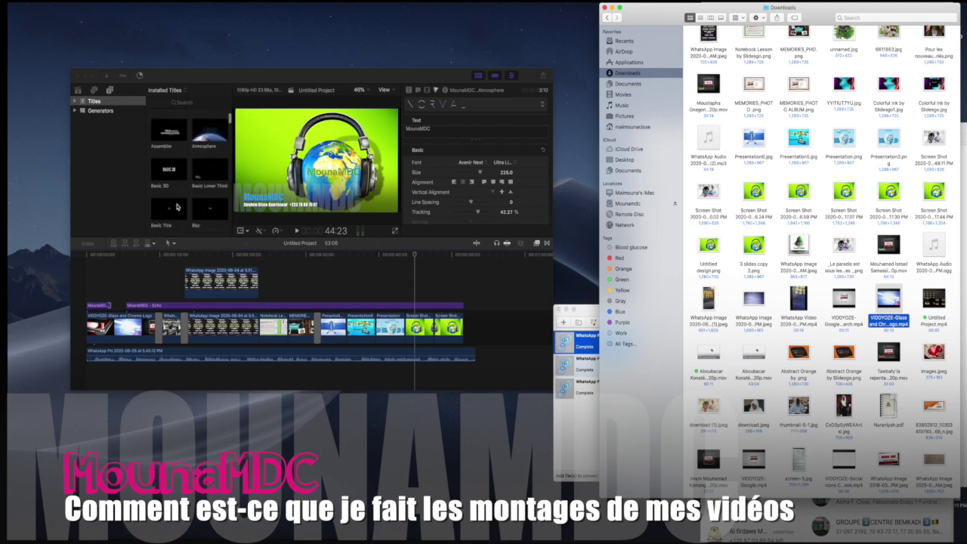
pyautogui.scroll(-15, 176, 206)
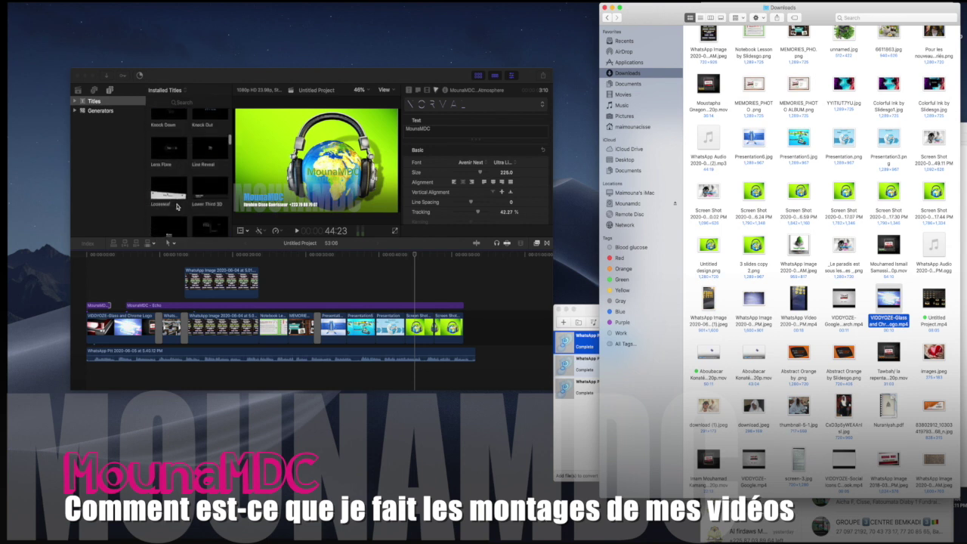
pyautogui.scroll(-8, 177, 206)
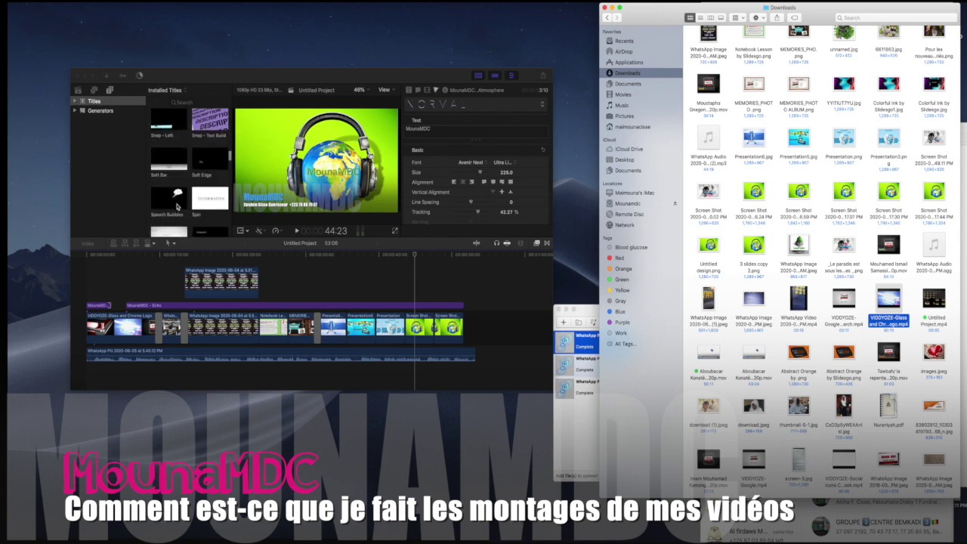
pyautogui.click(175, 129)
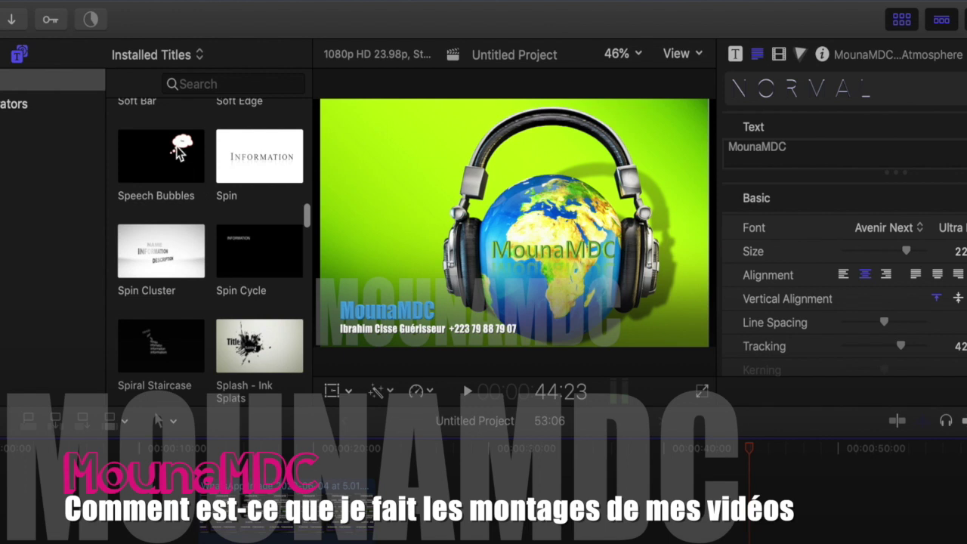
pyautogui.moveTo(174, 129); pyautogui.dragTo(264, 258)
pyautogui.moveTo(385, 453); pyautogui.dragTo(436, 533)
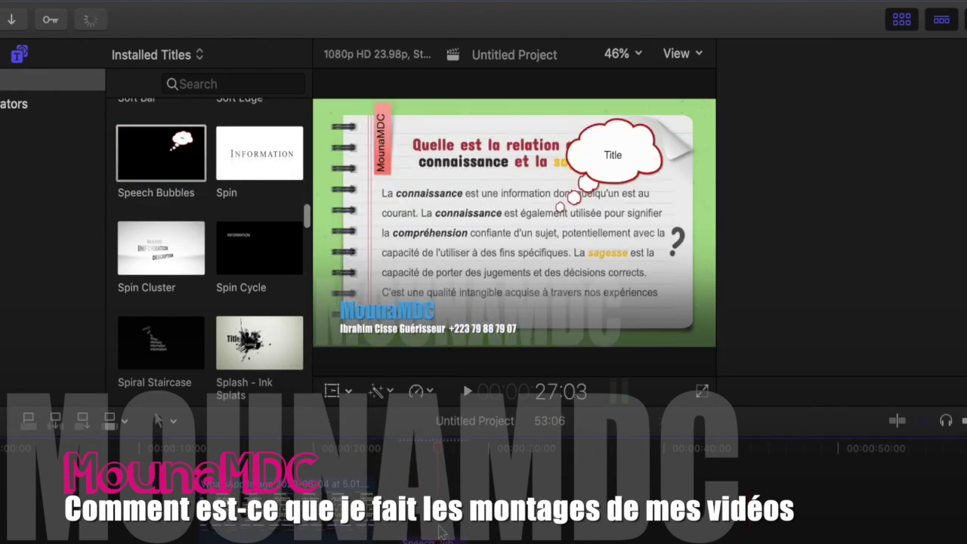
pyautogui.moveTo(432, 539); pyautogui.dragTo(556, 530)
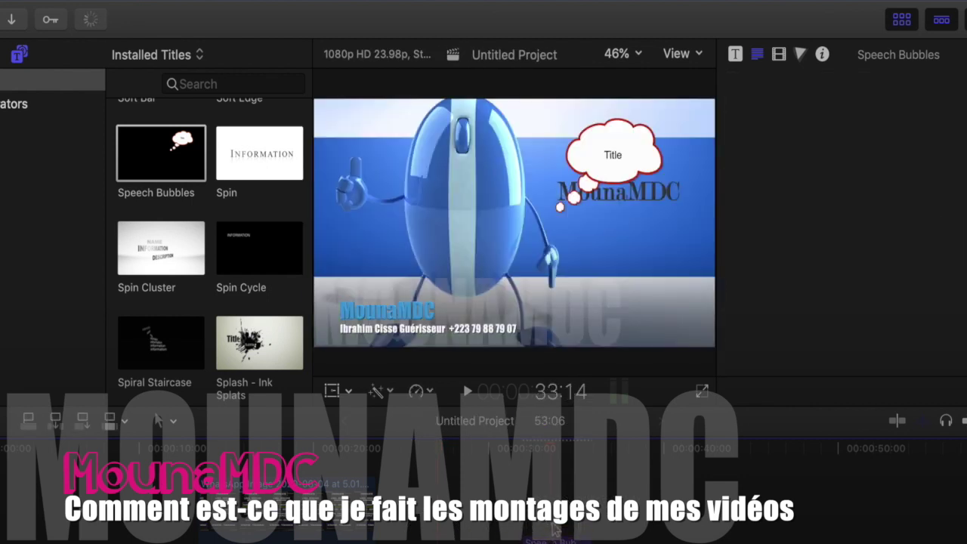
# Replace the speech bubble's placeholder text with "MounaMDC"
pyautogui.click(767, 147)
pyautogui.moveTo(767, 148); pyautogui.dragTo(715, 150)
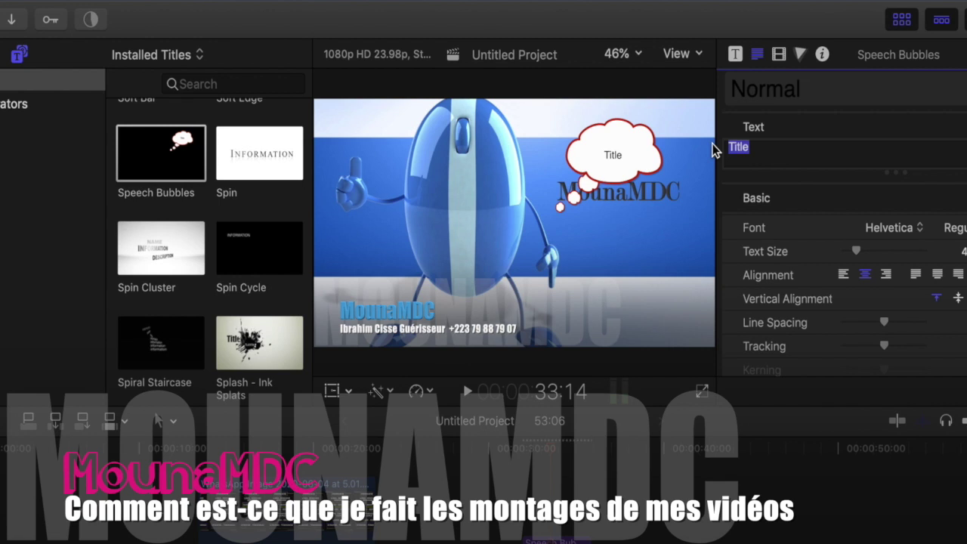
pyautogui.write('M')
pyautogui.write('ounaMDC')
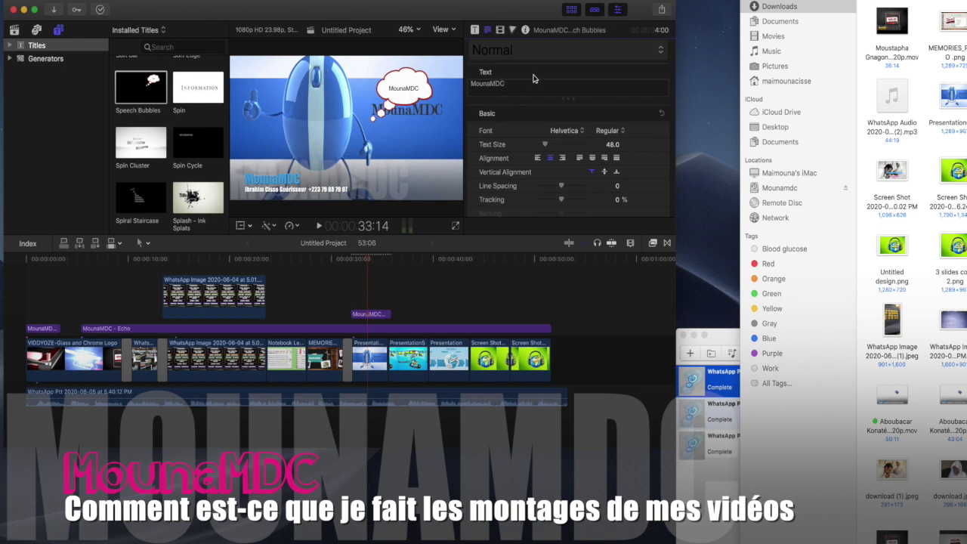
# Apply the Fashion text style to the speech bubble title, with a text size of 70
pyautogui.click(518, 51)
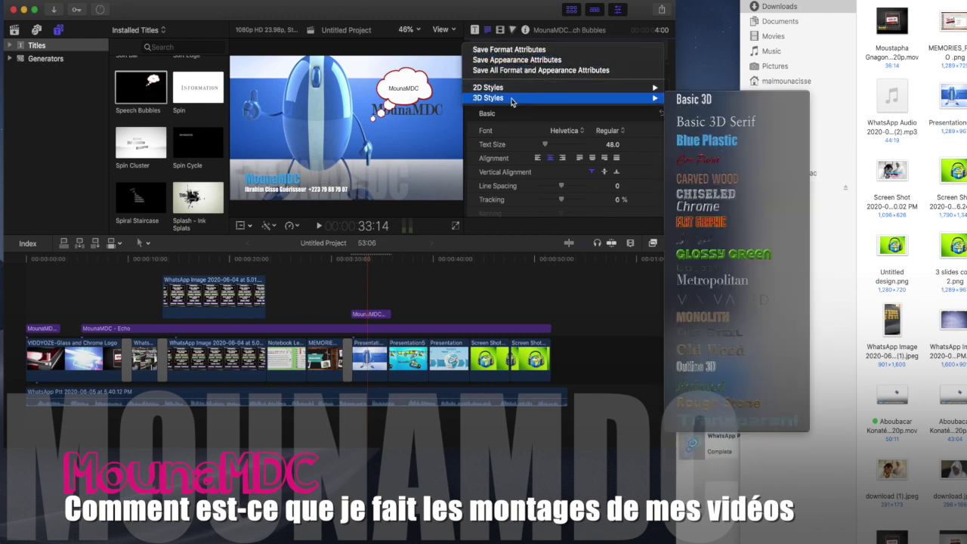
pyautogui.moveTo(513, 92)
pyautogui.click(714, 203)
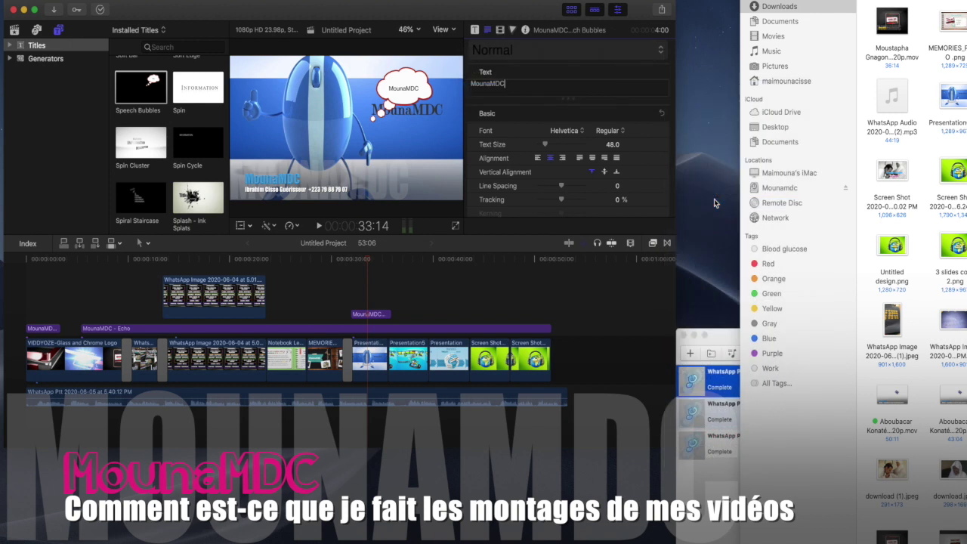
pyautogui.click(554, 145)
pyautogui.moveTo(554, 145); pyautogui.dragTo(547, 143)
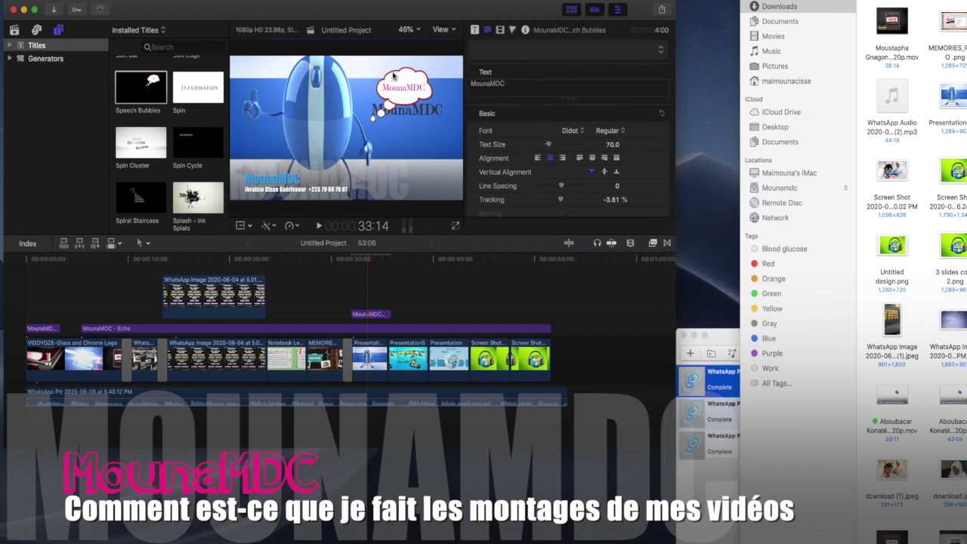
pyautogui.click(199, 144)
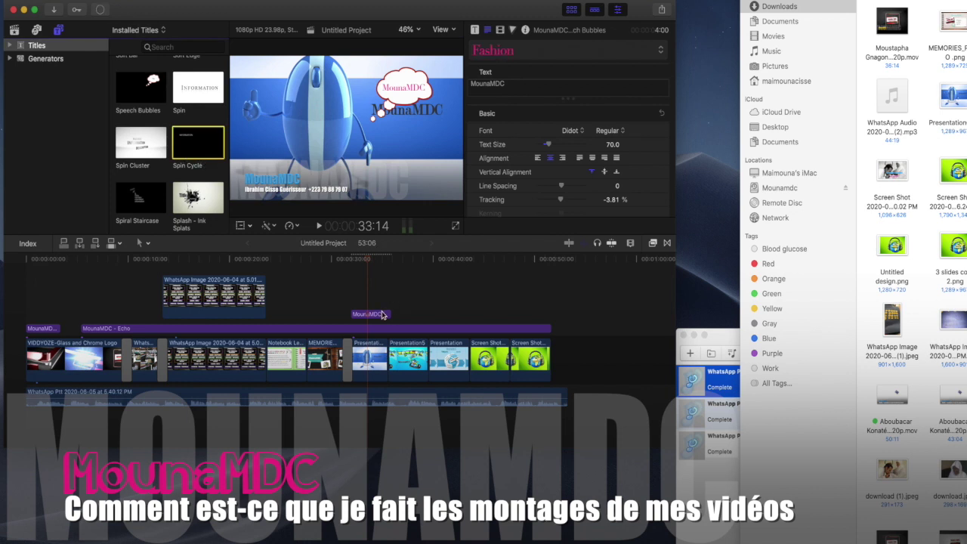
pyautogui.scroll(-5, 194, 182)
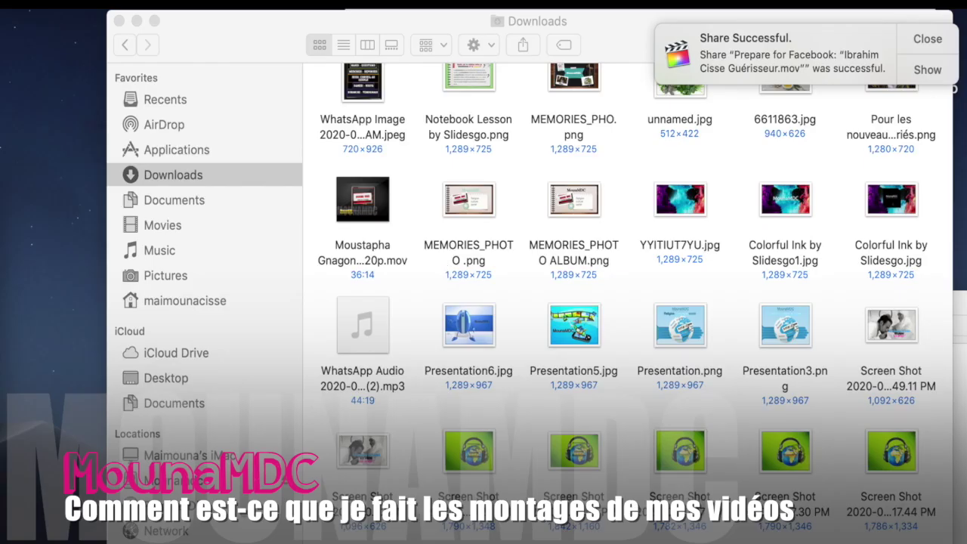
# Show the exported Facebook video in Downloads, open it with QuickTime Player and preview its opening
pyautogui.click(927, 70)
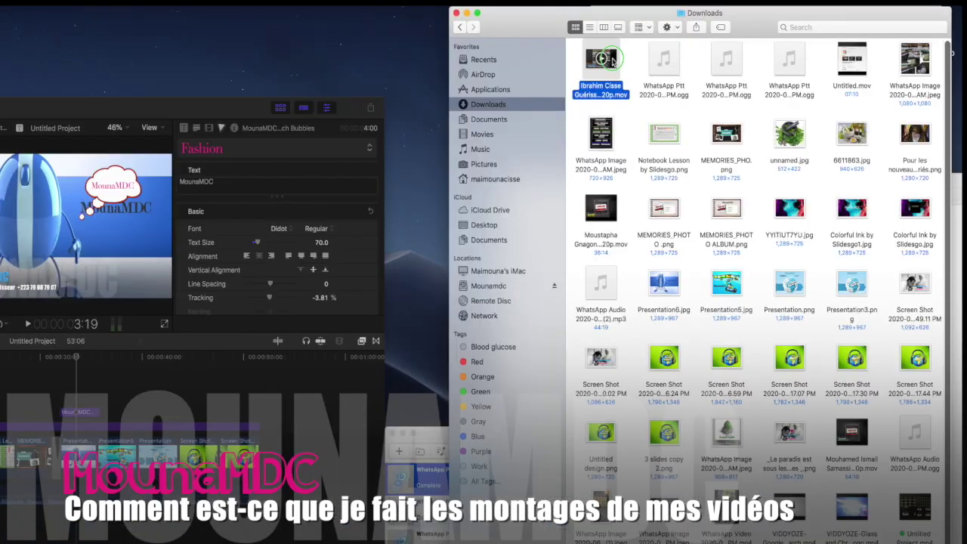
pyautogui.rightClick(388, 99)
pyautogui.moveTo(640, 74)
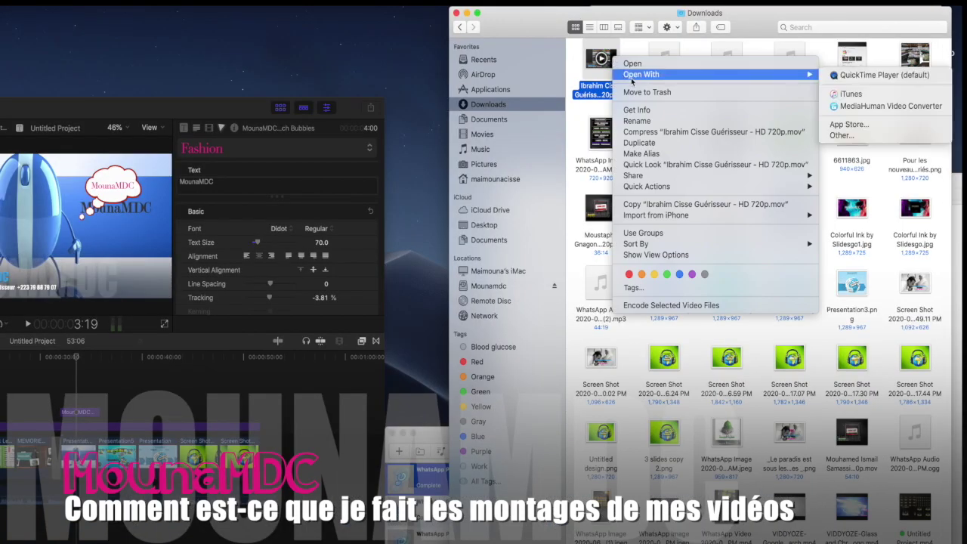
pyautogui.click(857, 72)
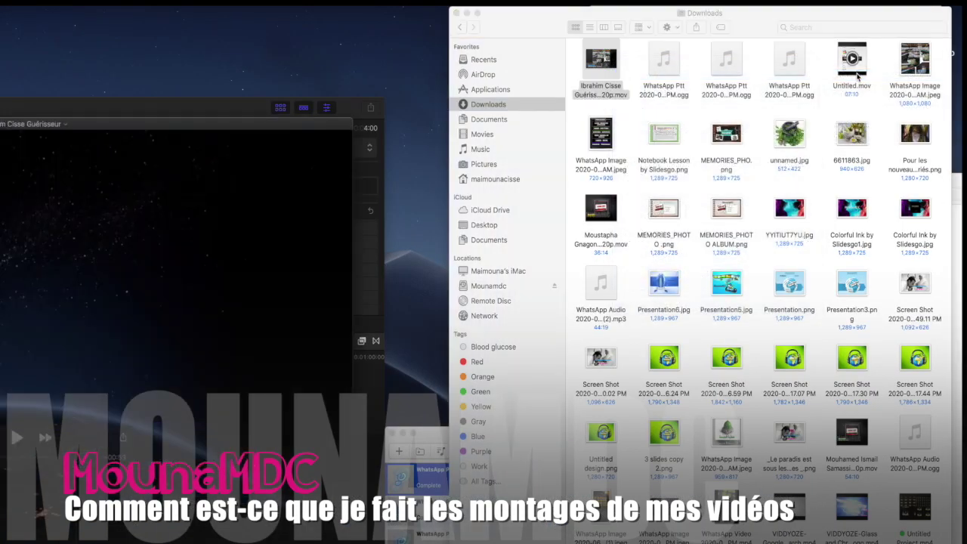
pyautogui.click(21, 442)
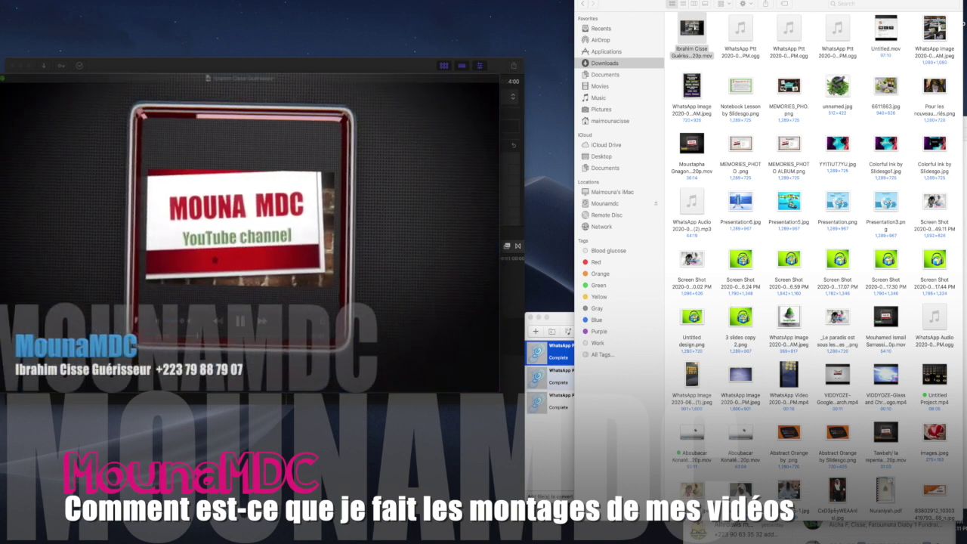
pyautogui.click(240, 322)
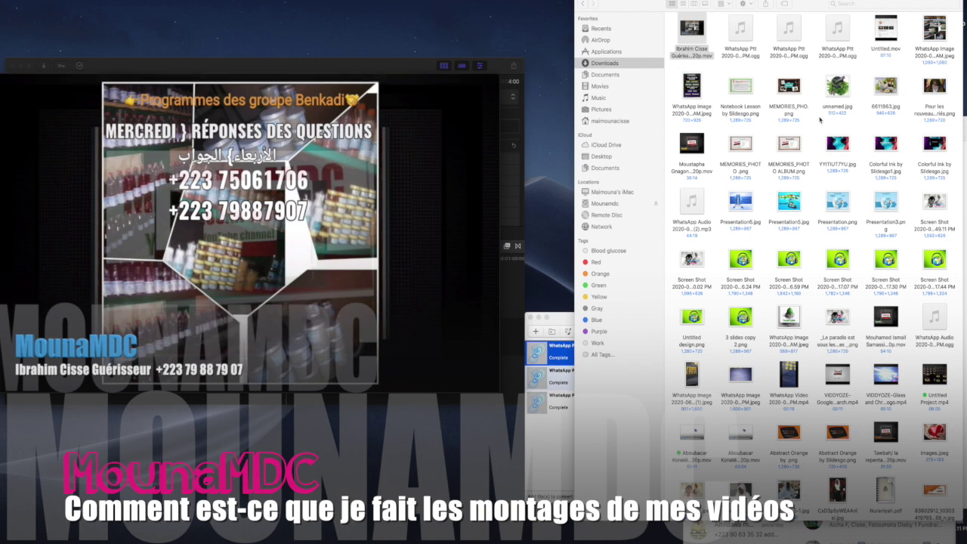
# Switch to Telegram, open the MounaMDC Channel video channel and widen the window
pyautogui.scroll(-3, 852, 336)
pyautogui.scroll(3, 851, 336)
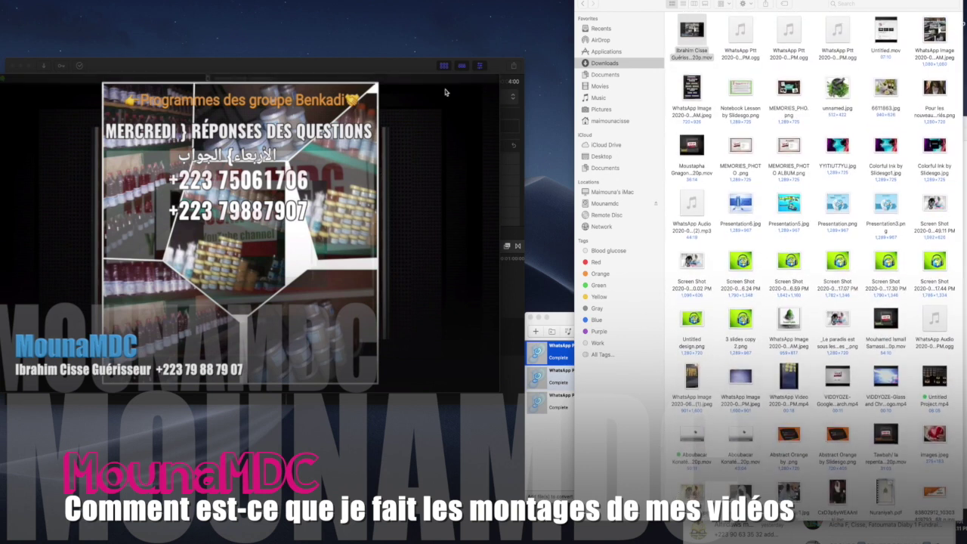
pyautogui.click(635, 534)
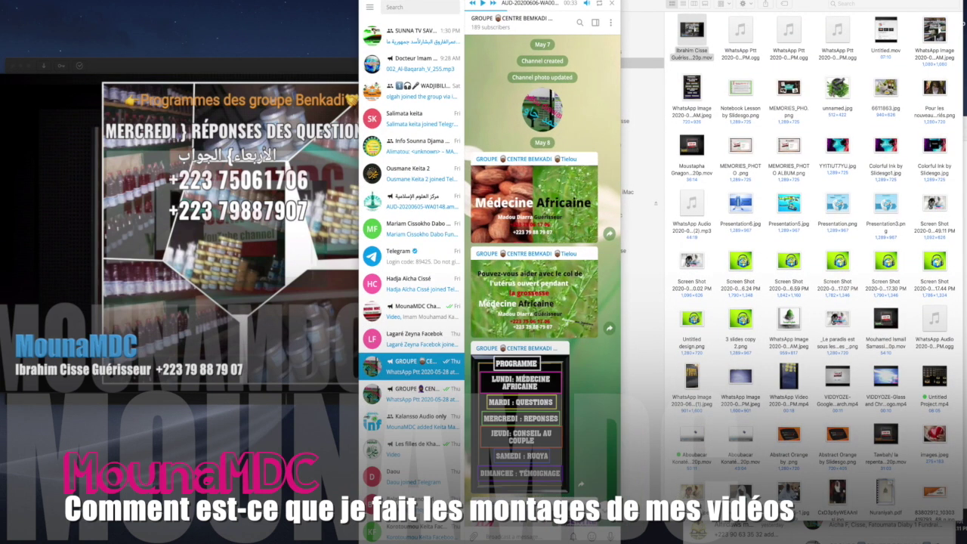
pyautogui.click(414, 310)
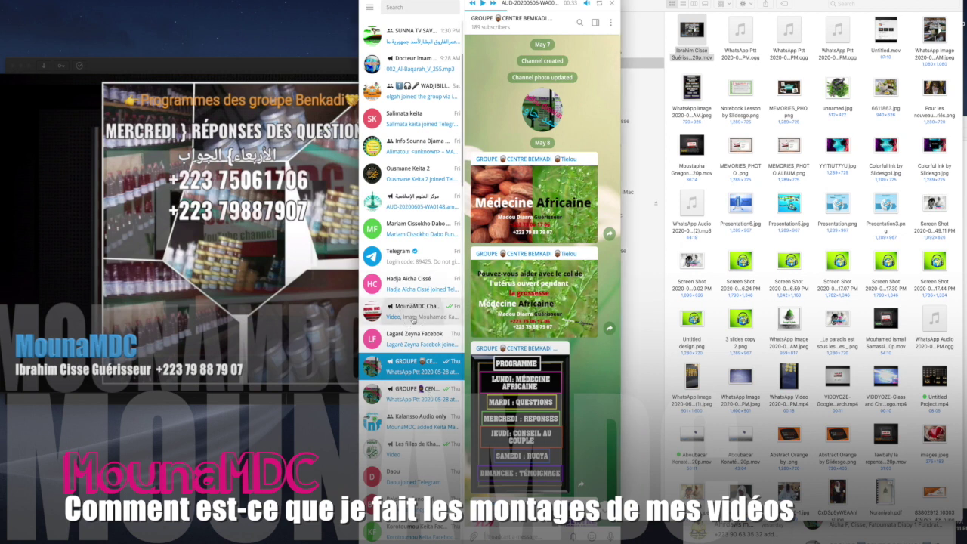
pyautogui.moveTo(359, 305); pyautogui.dragTo(56, 306)
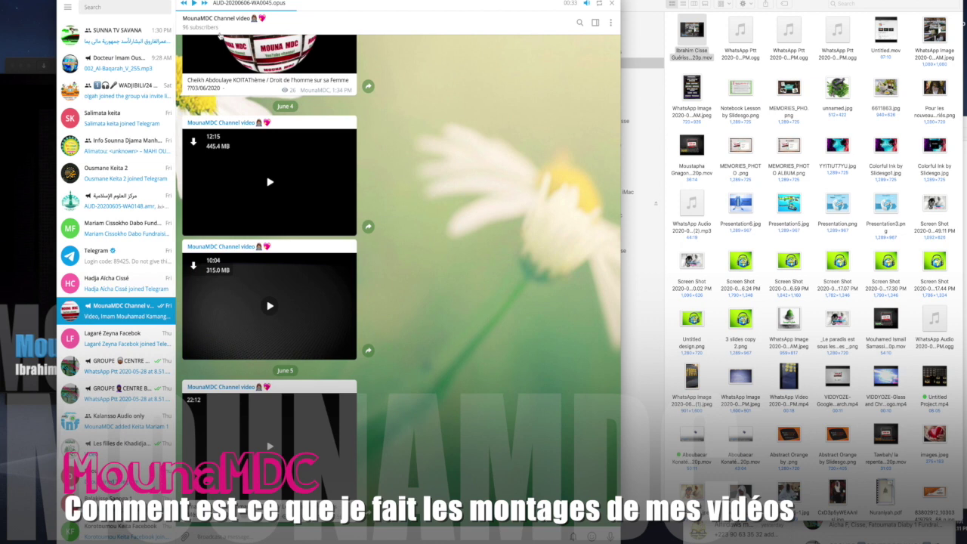
# Look back through the videos posted in the MounaMDC channel, from June to April
pyautogui.scroll(15, 300, 89)
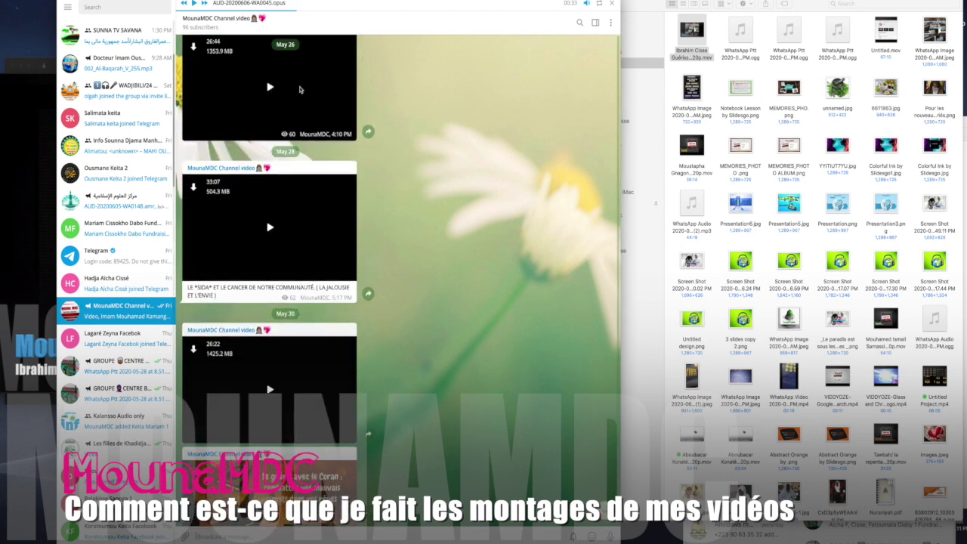
pyautogui.scroll(6, 300, 89)
pyautogui.scroll(10, 427, 182)
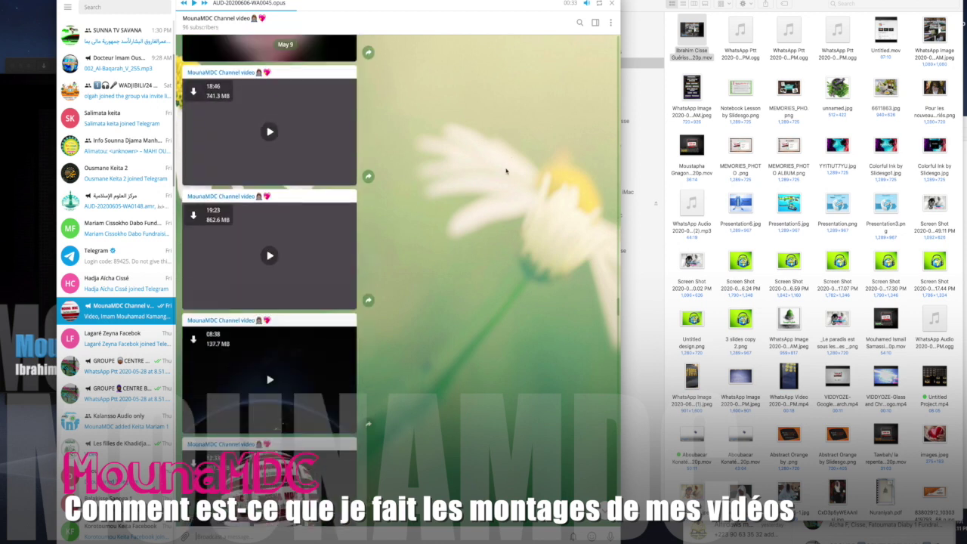
pyautogui.scroll(8, 506, 171)
pyautogui.scroll(15, 617, 225)
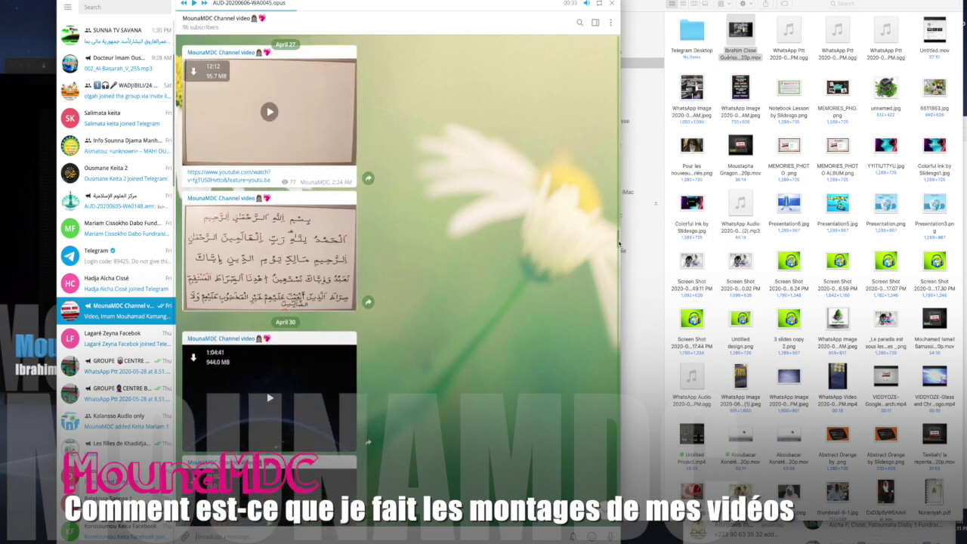
pyautogui.scroll(15, 620, 214)
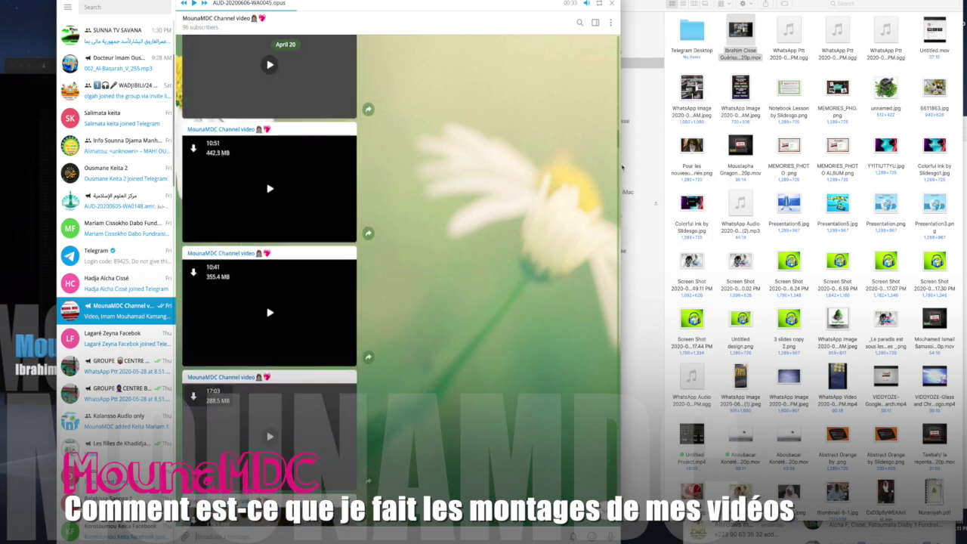